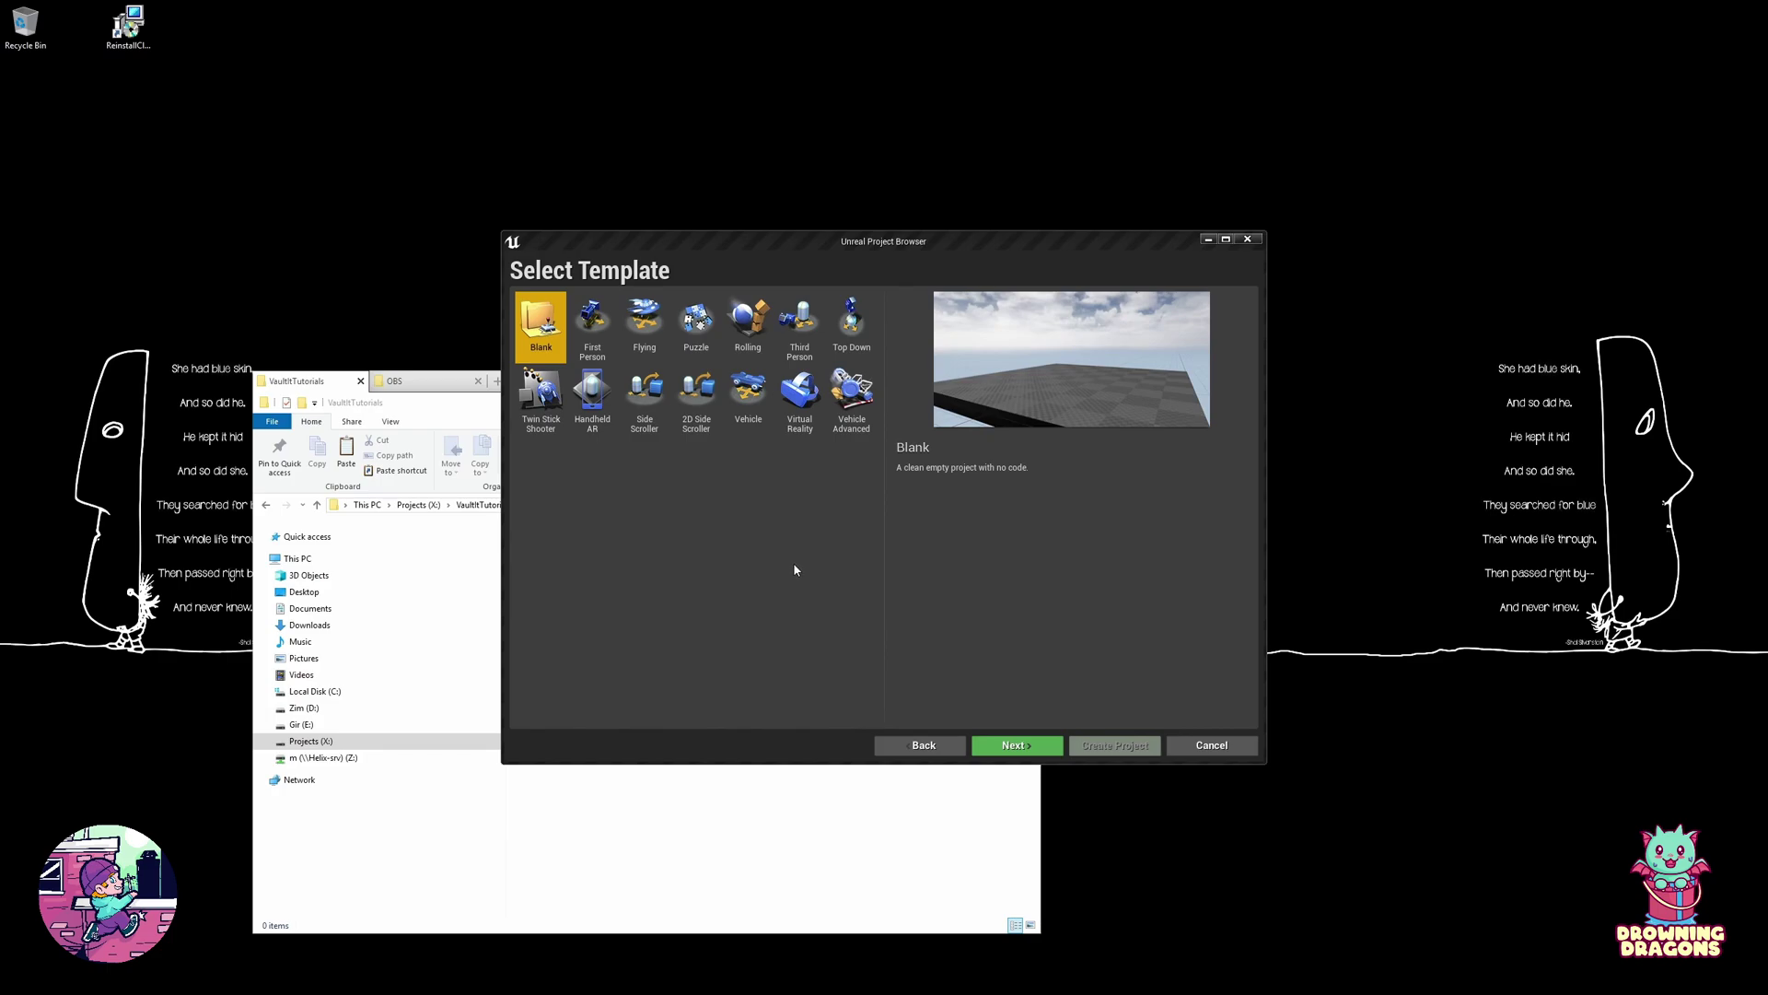
Step: Create a project from the Third Person template with the name VaultItTutorial, keeping the default project settings
{"action": "left_click", "coordinate": [809, 338]}
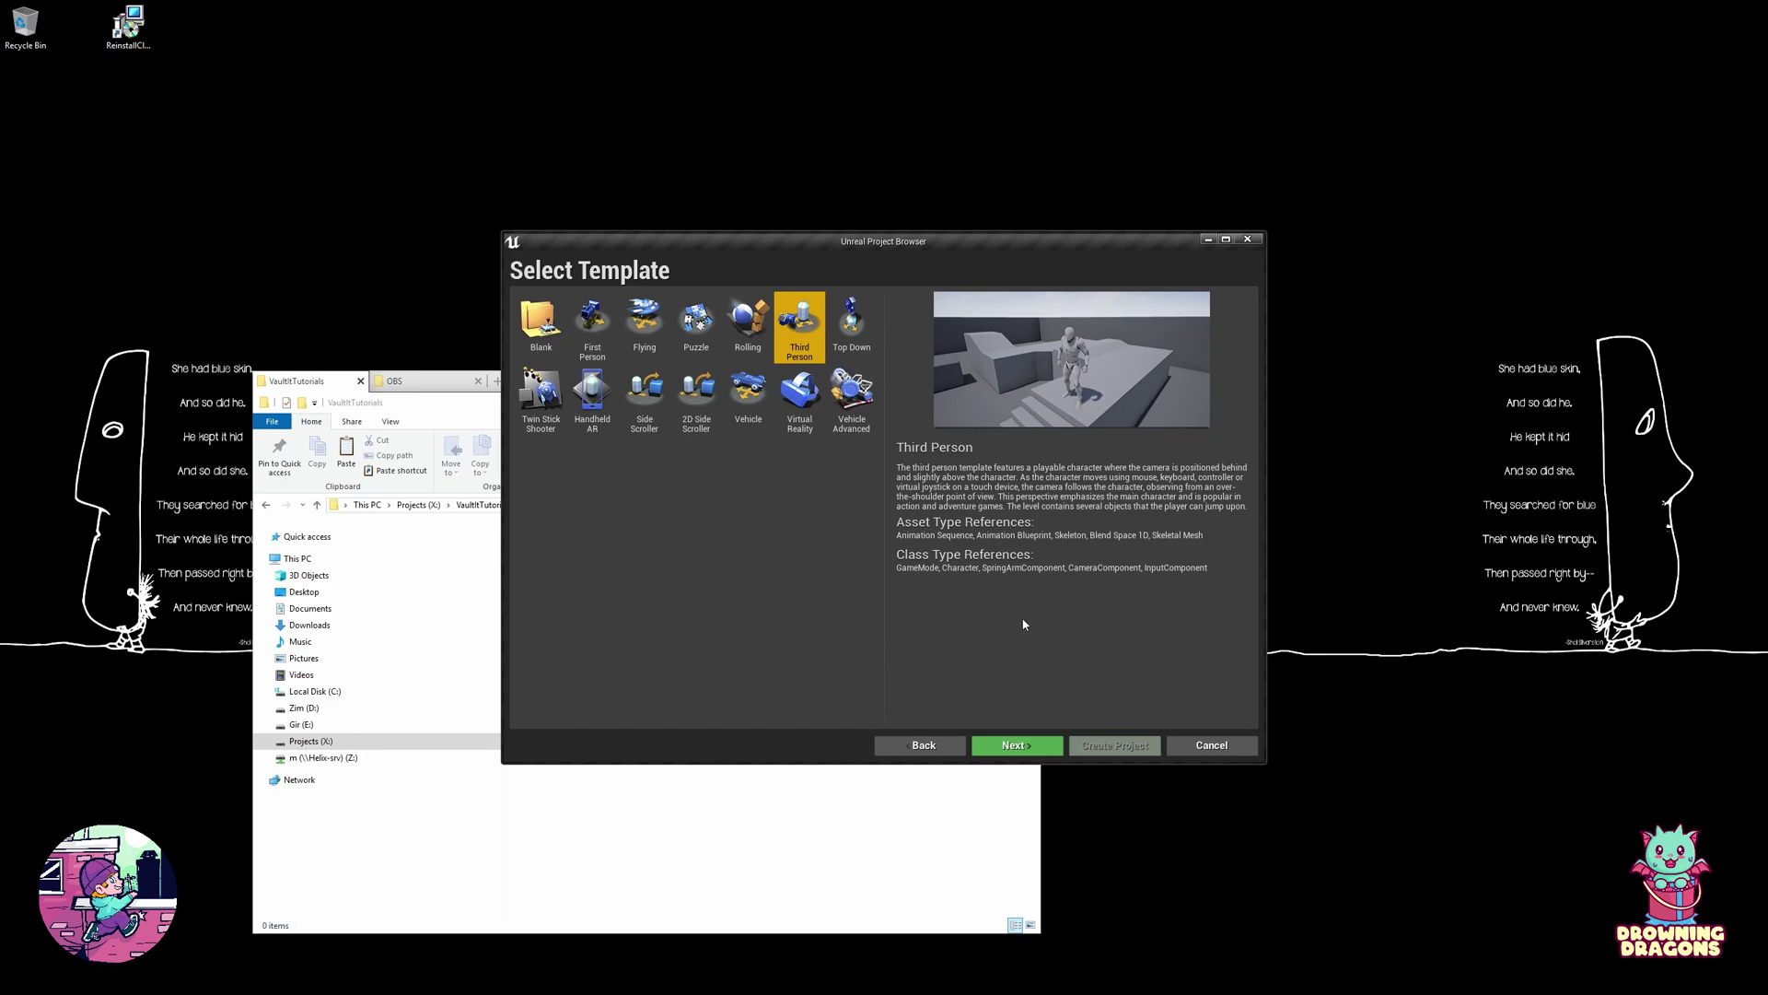
{"action": "left_click", "coordinate": [1016, 745]}
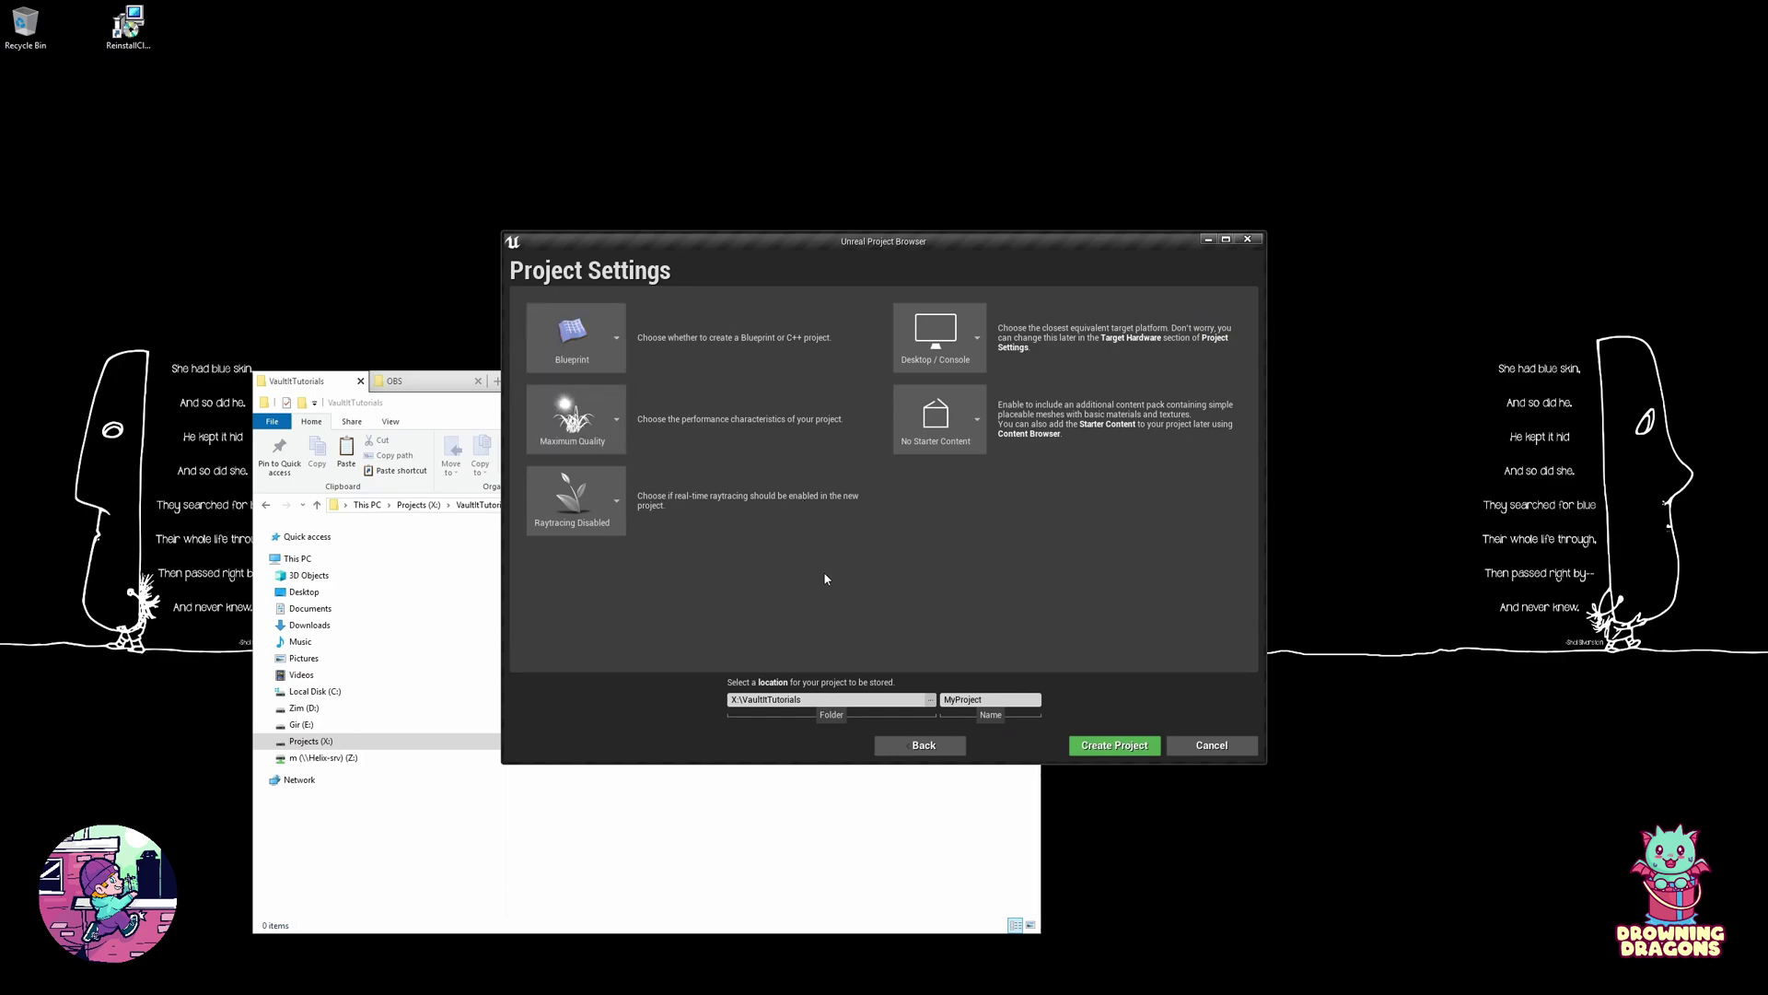
{"action": "left_click", "coordinate": [990, 699]}
{"action": "type", "text": "VaultItTutorial"}
{"action": "left_click", "coordinate": [1095, 748]}
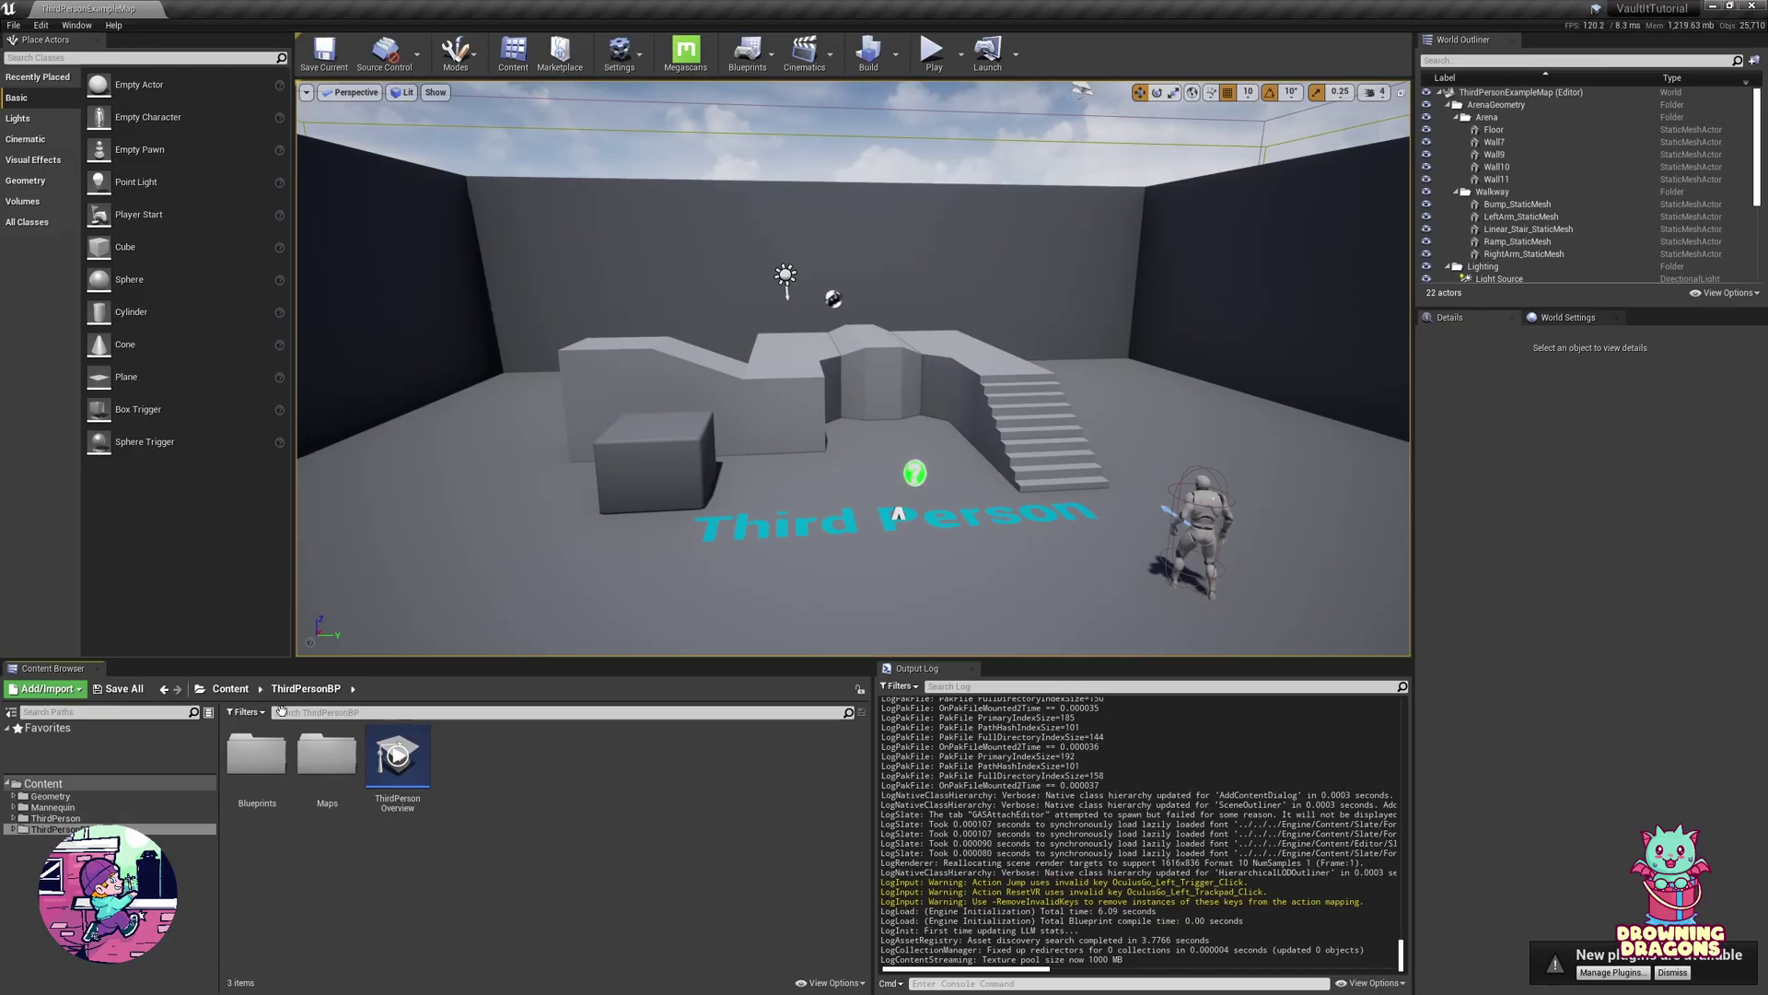
Step: Create a new level from the Default template and delete the Geometry, Mannequin, ThirdPerson and ThirdPersonBP content folders
{"action": "key", "text": "ctrl+n"}
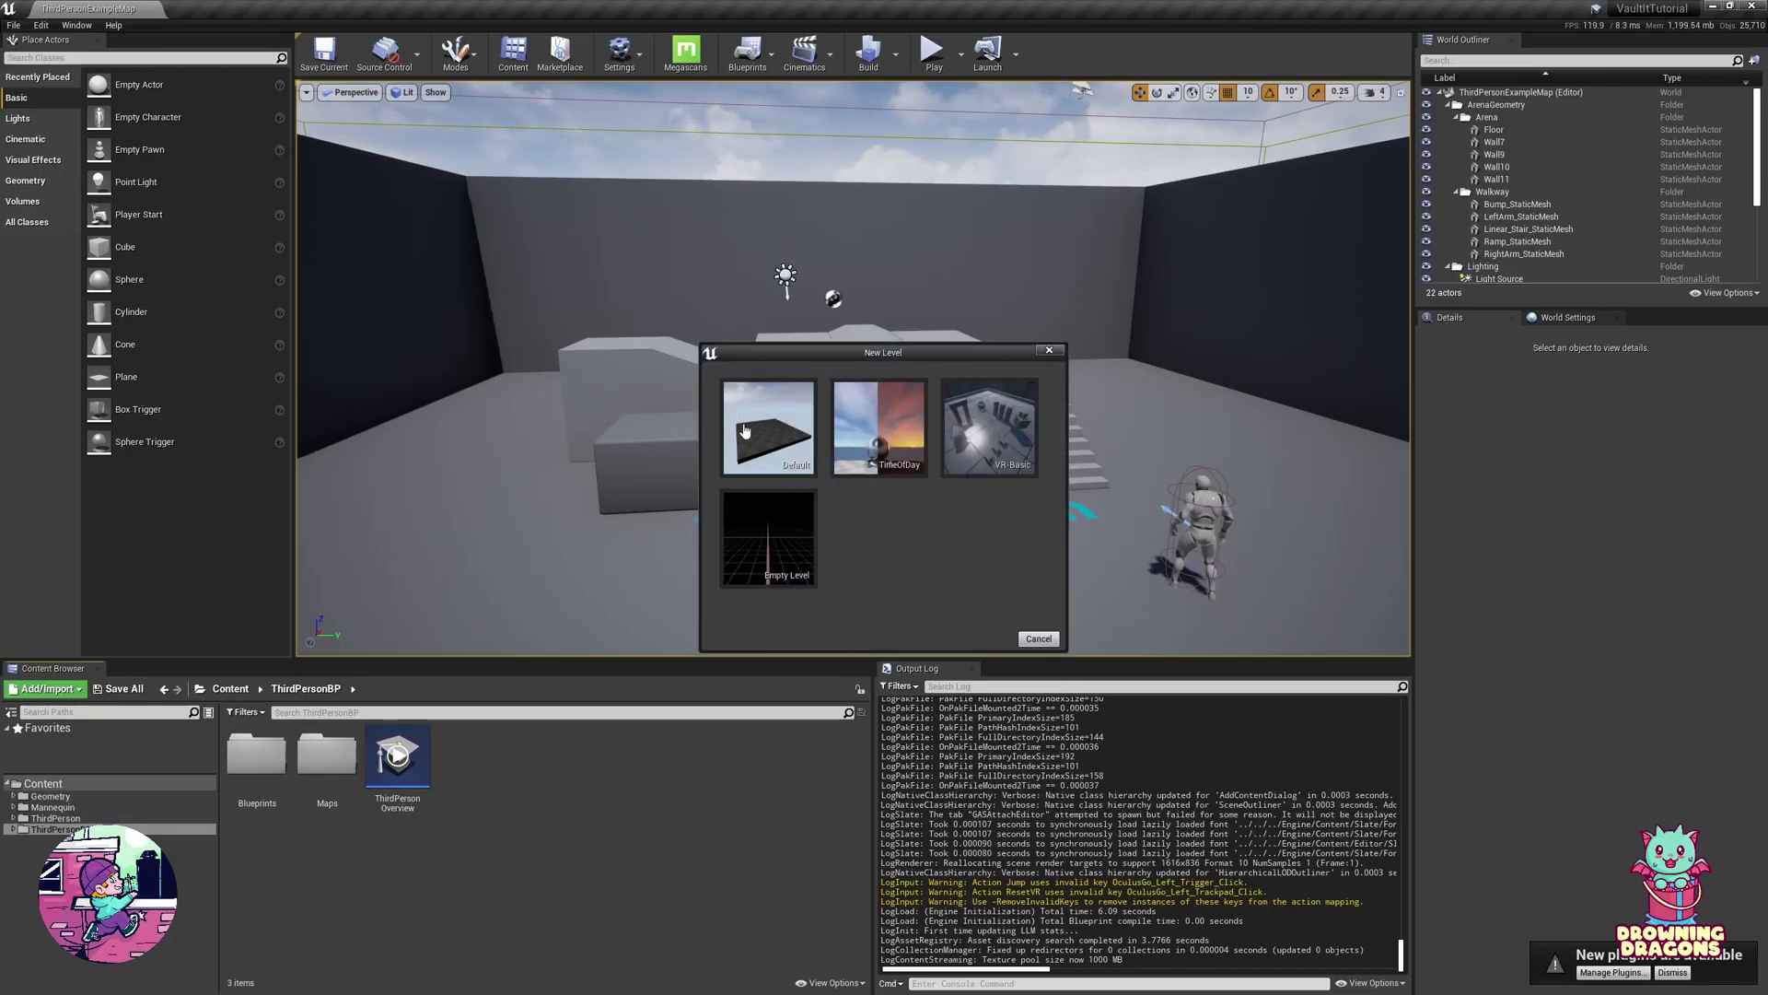
{"action": "left_click", "coordinate": [746, 430]}
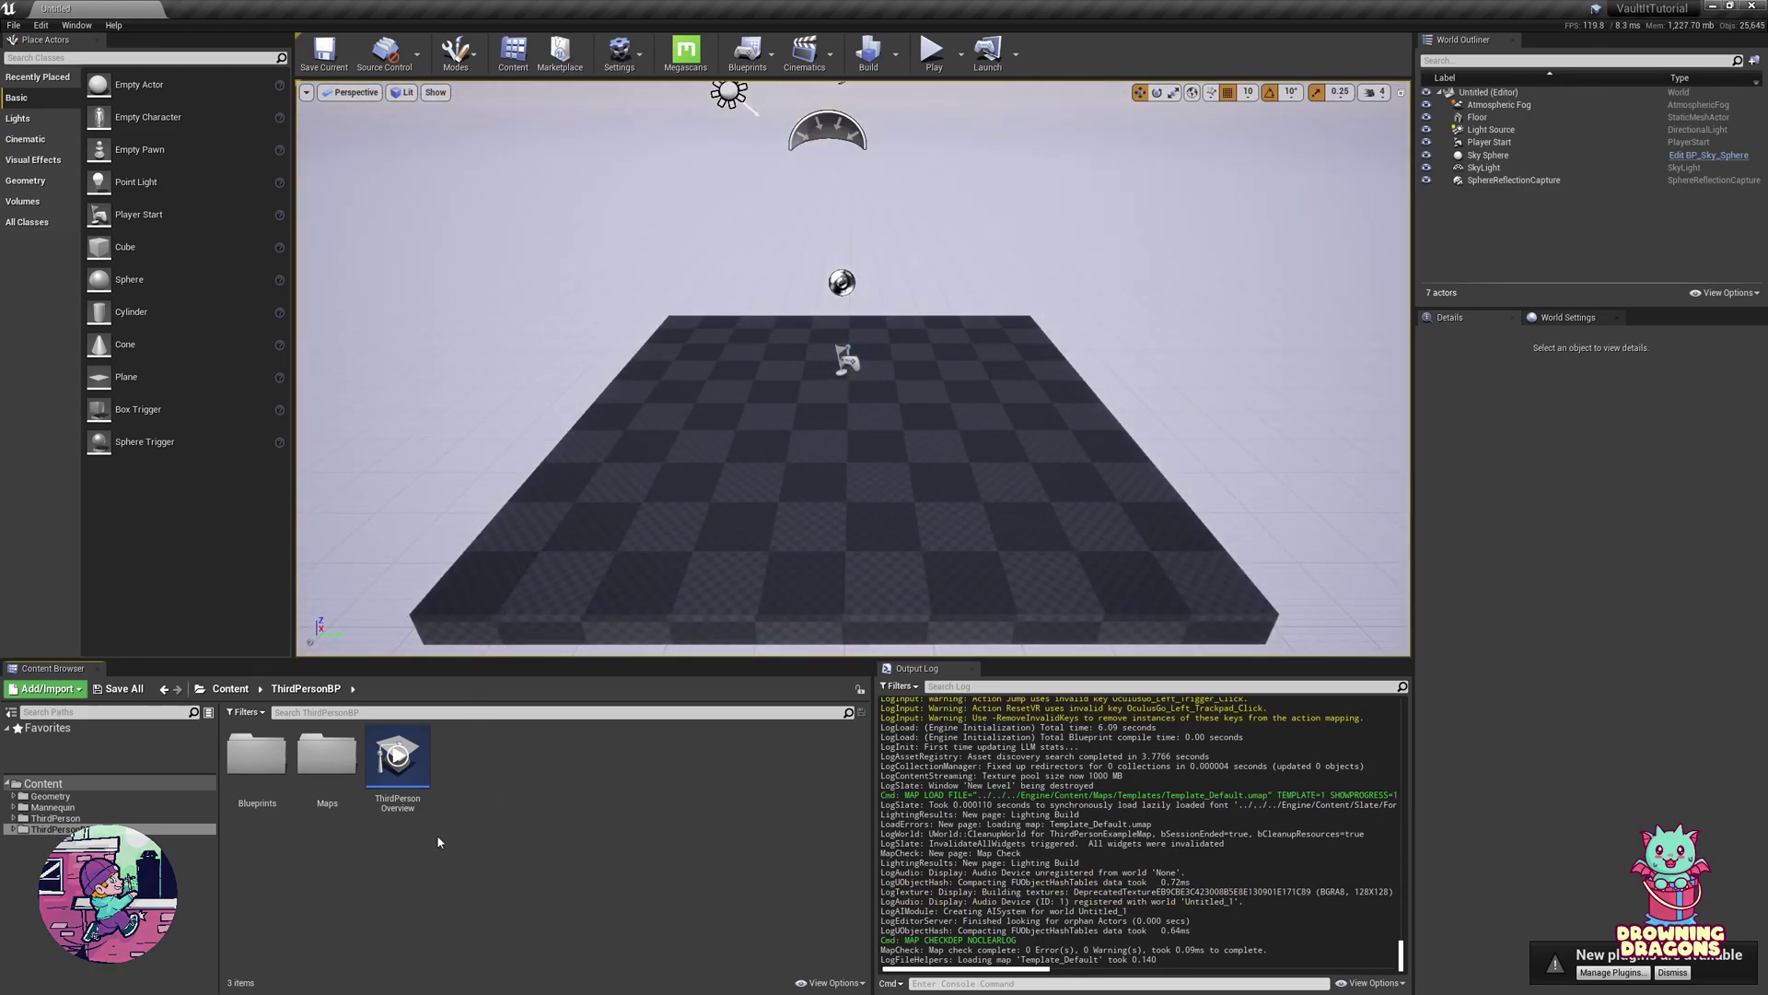
{"action": "left_click", "coordinate": [51, 796]}
{"action": "left_click", "coordinate": [56, 818], "text": "shift"}
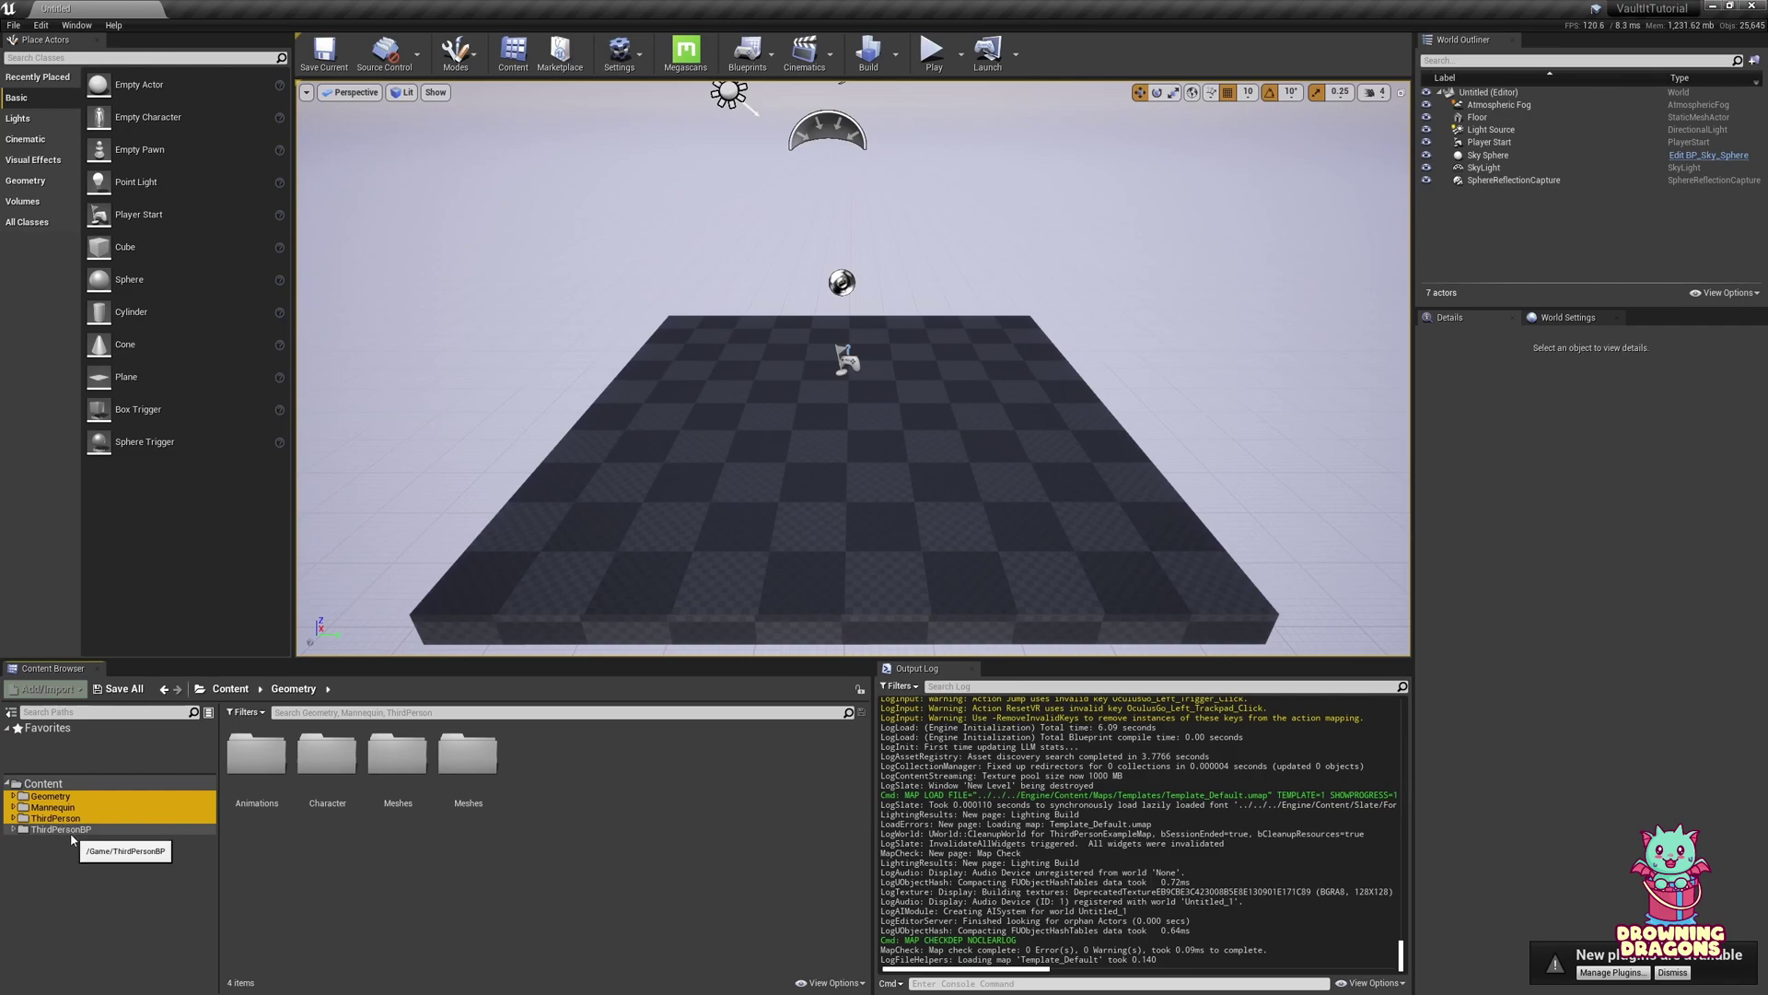
{"action": "left_click", "coordinate": [65, 830], "text": "shift"}
{"action": "key", "text": "Delete"}
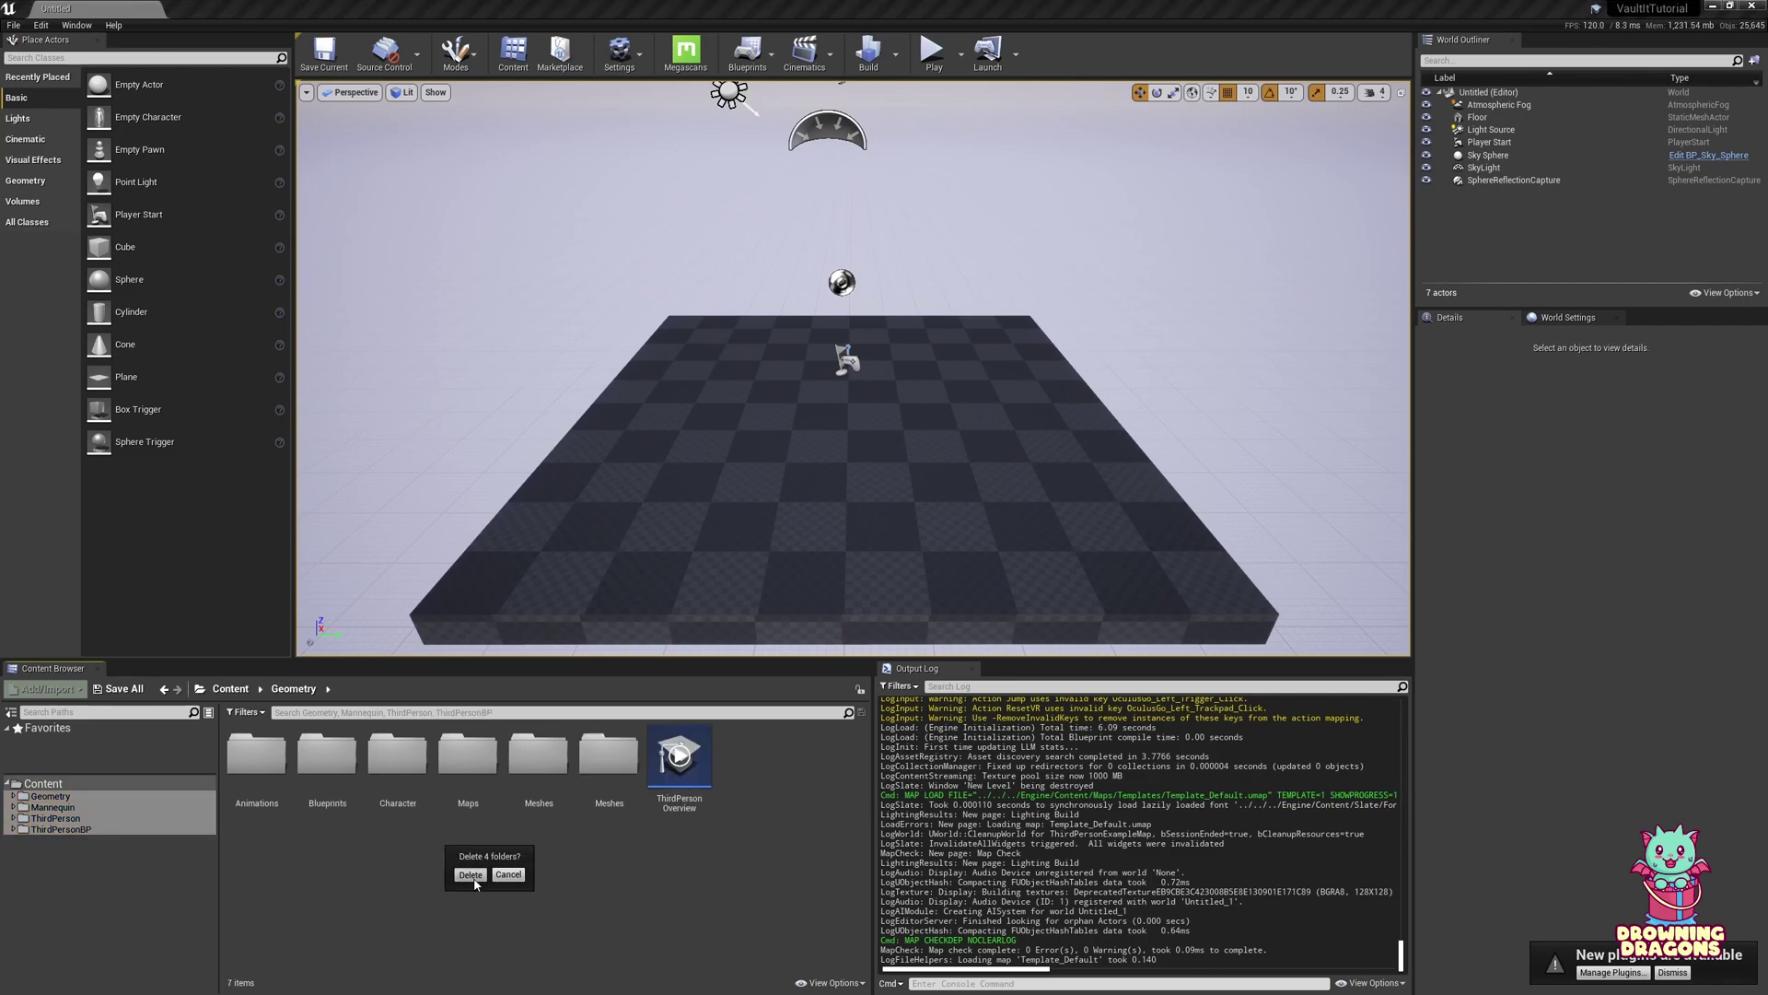
{"action": "left_click", "coordinate": [475, 882]}
{"action": "left_click", "coordinate": [731, 726]}
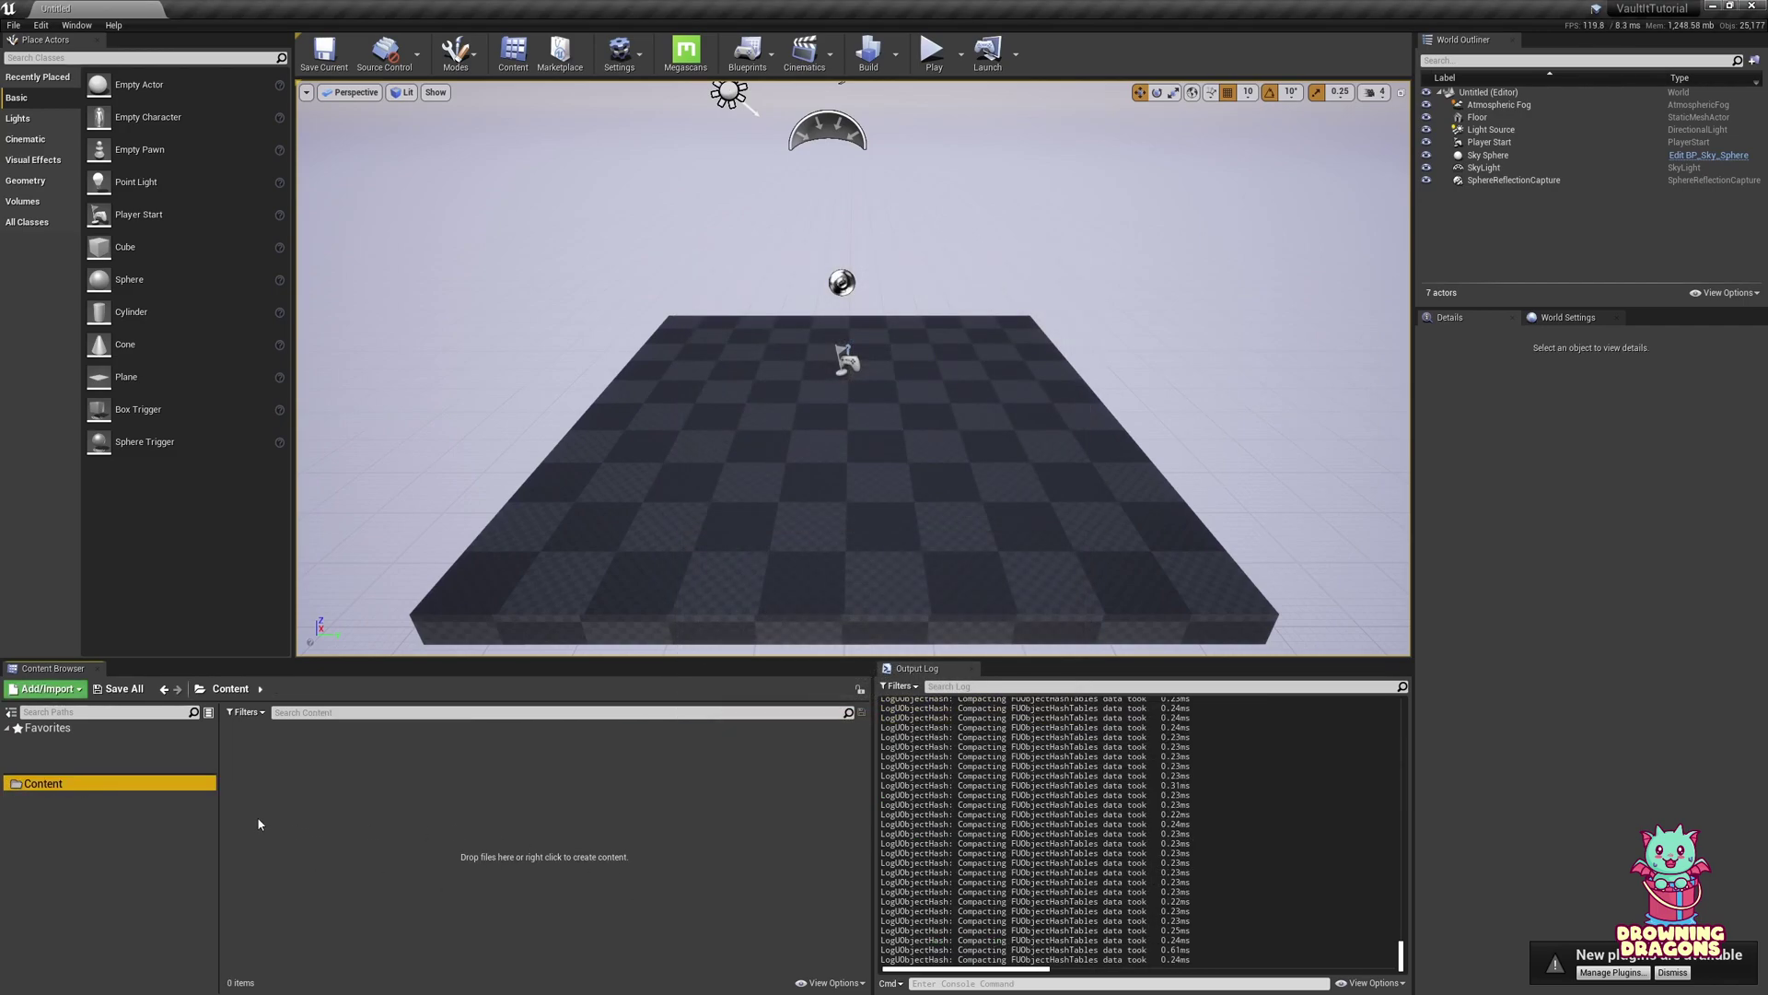
{"action": "left_click", "coordinate": [829, 761]}
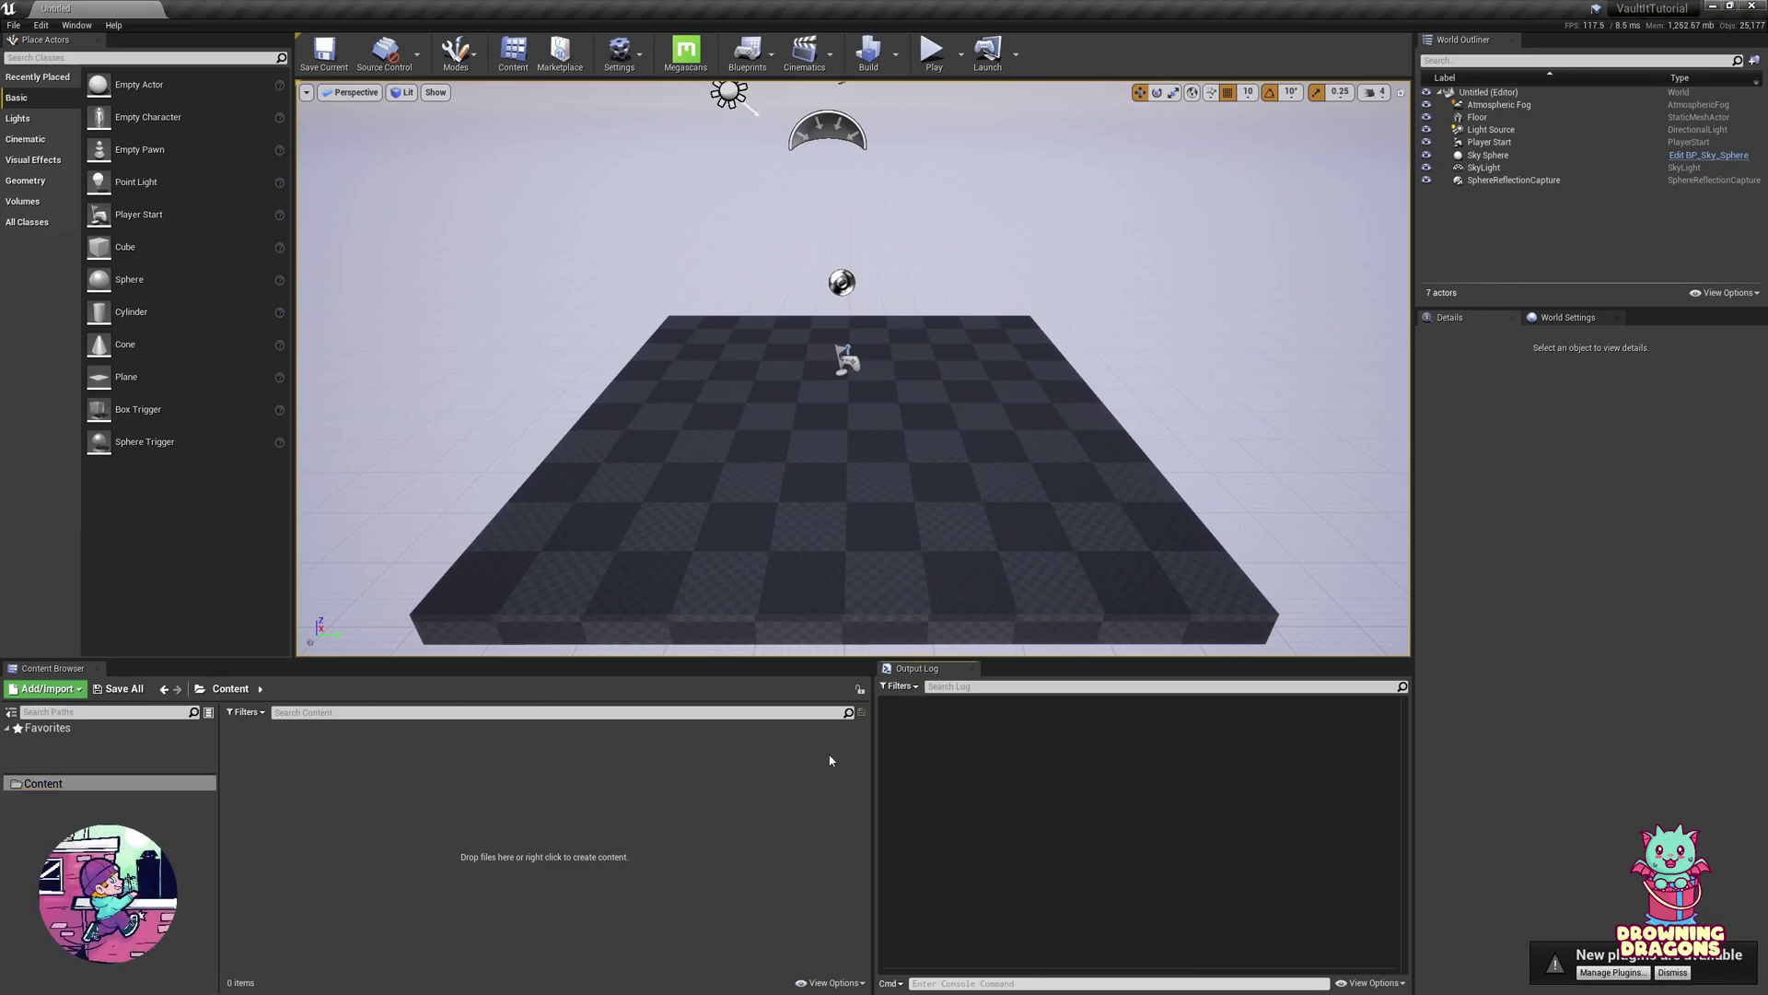
{"action": "left_click", "coordinate": [695, 793]}
Step: Add the gameplay tag Ability.Vault in the project's GameplayTags settings
{"action": "left_click", "coordinate": [41, 25]}
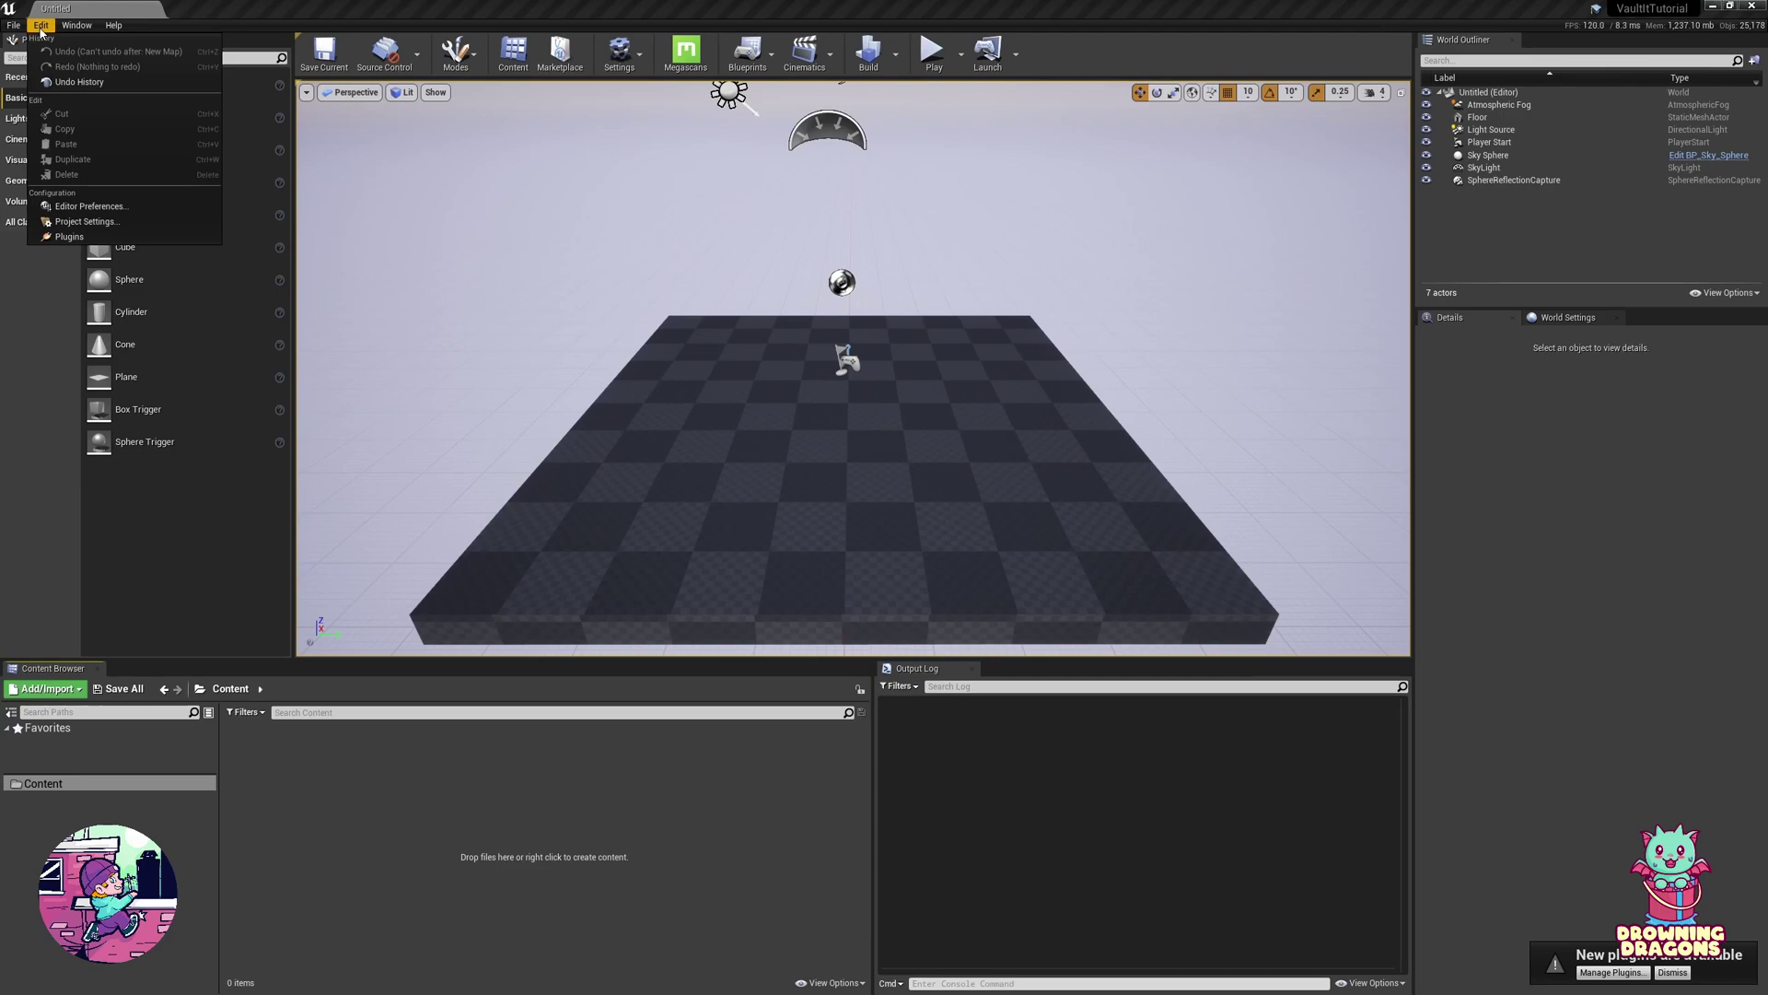
{"action": "left_click", "coordinate": [90, 222]}
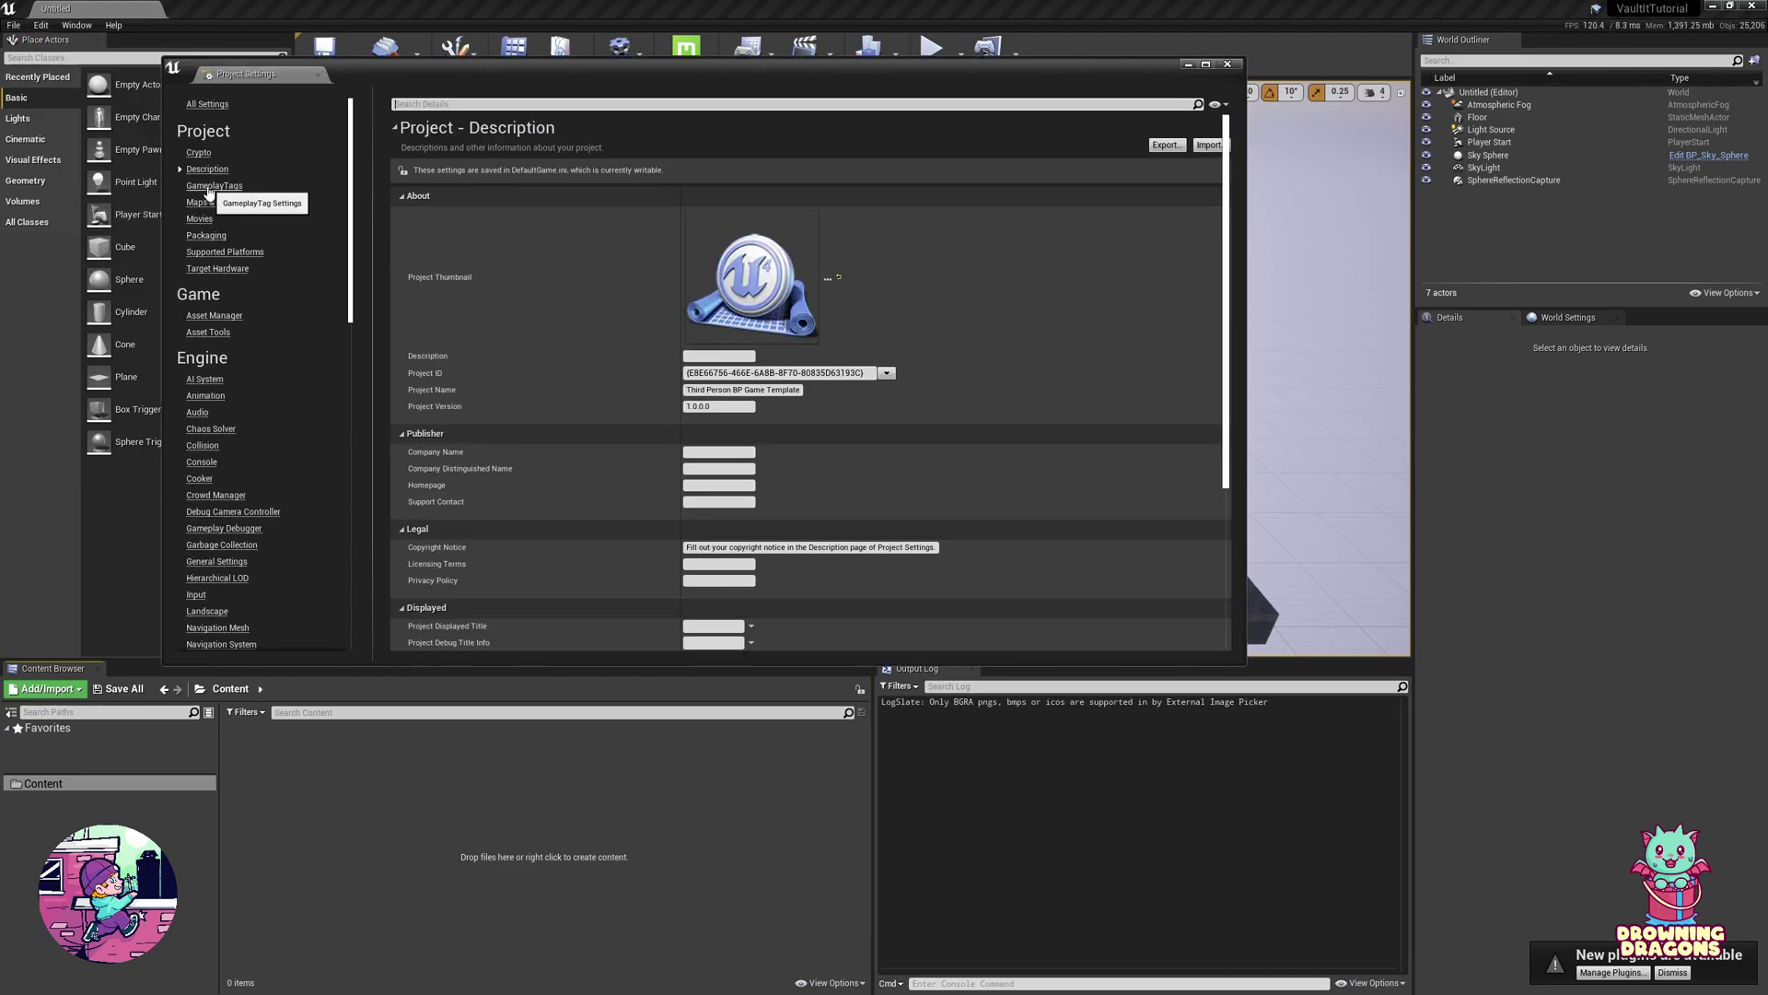
{"action": "left_click", "coordinate": [210, 186]}
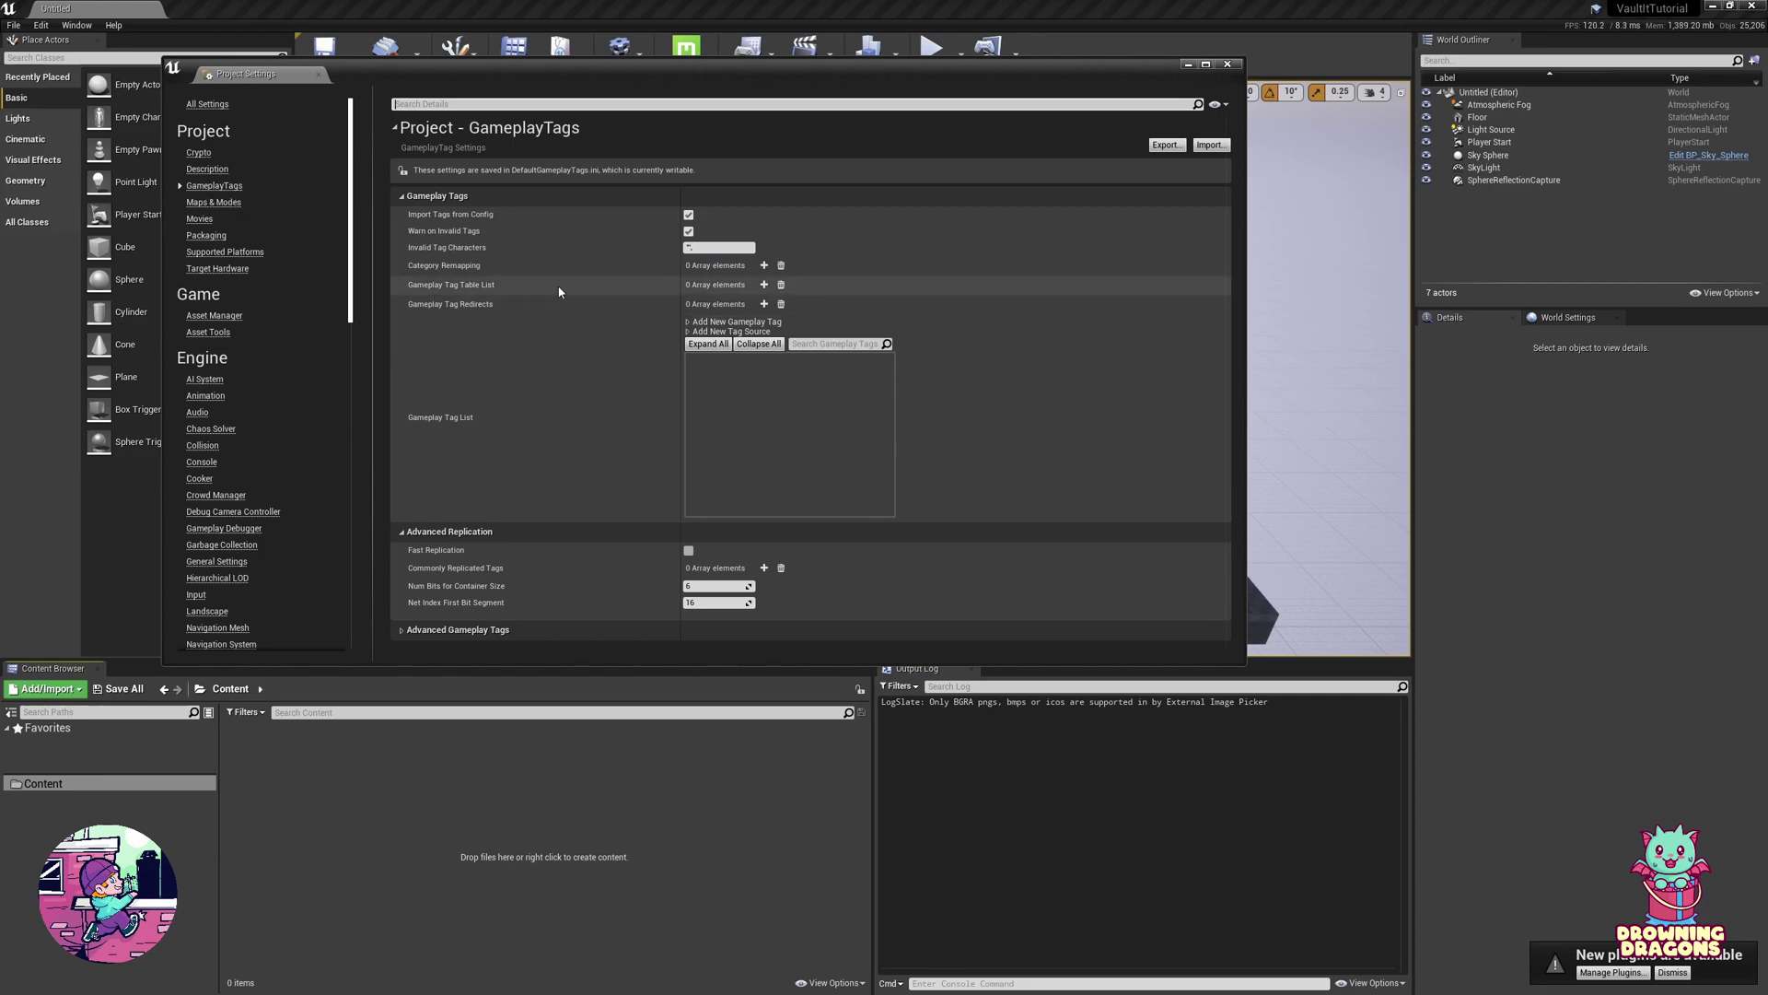
{"action": "left_click", "coordinate": [687, 322]}
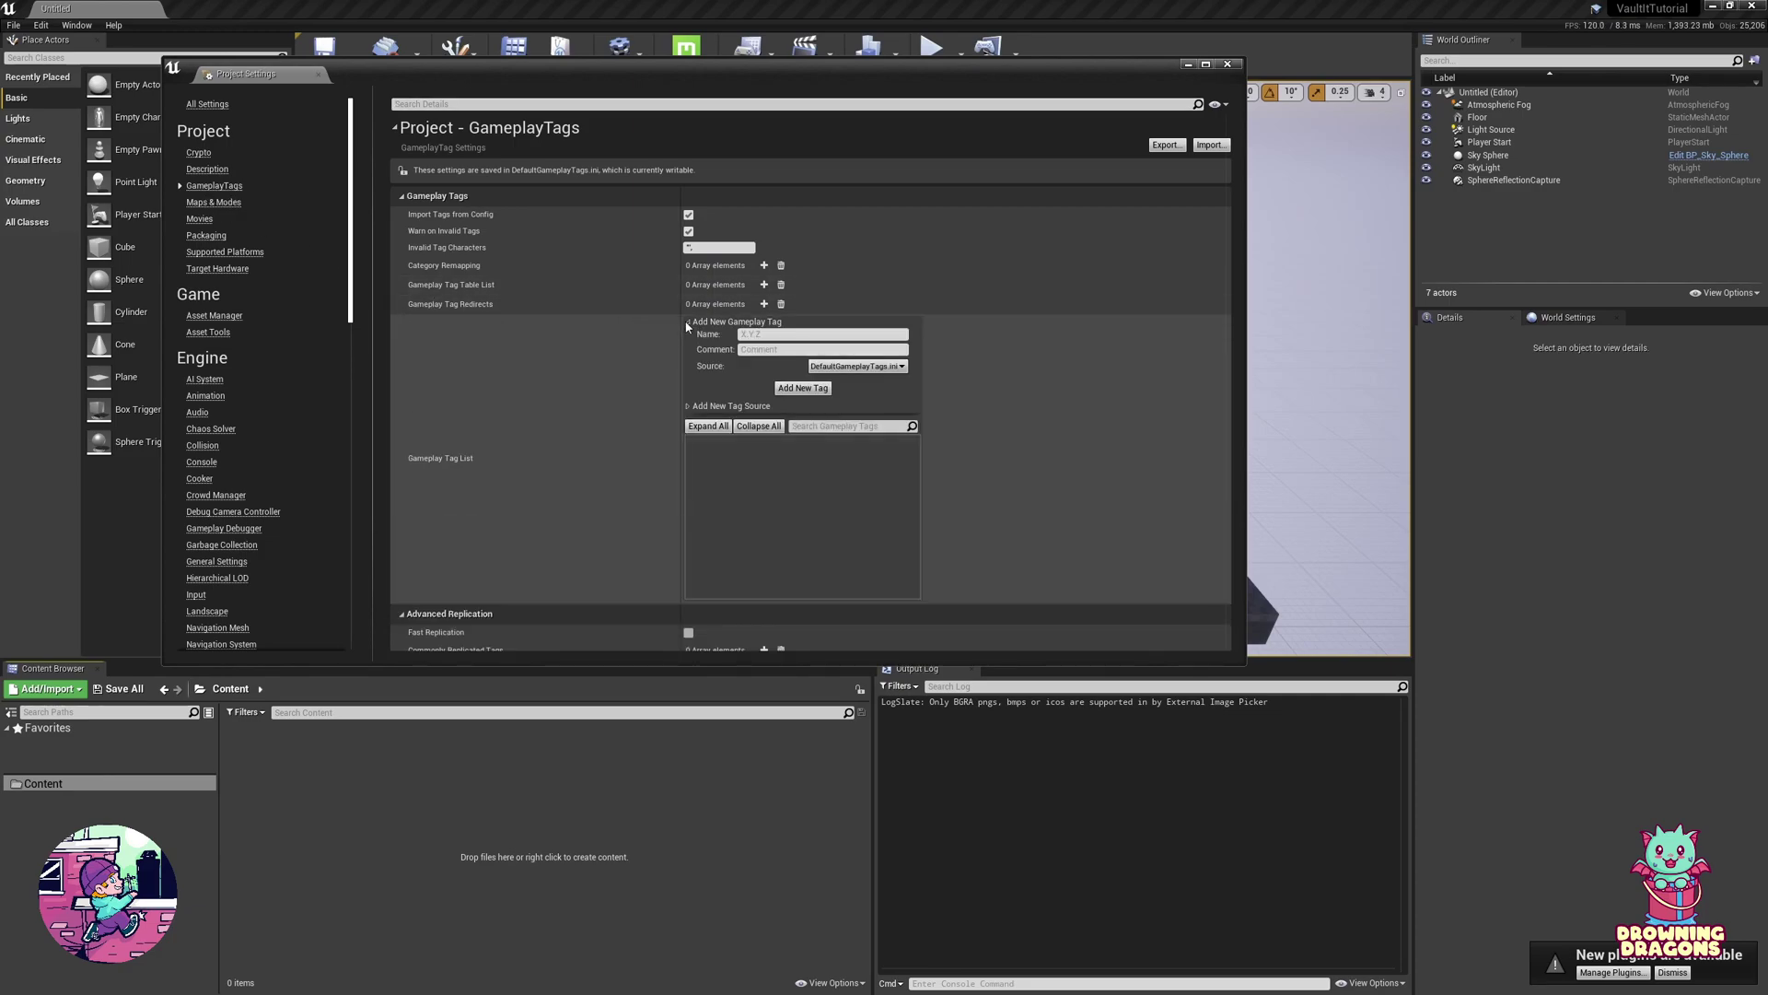
{"action": "left_click", "coordinate": [757, 335]}
{"action": "type", "text": "Ability.Vault"}
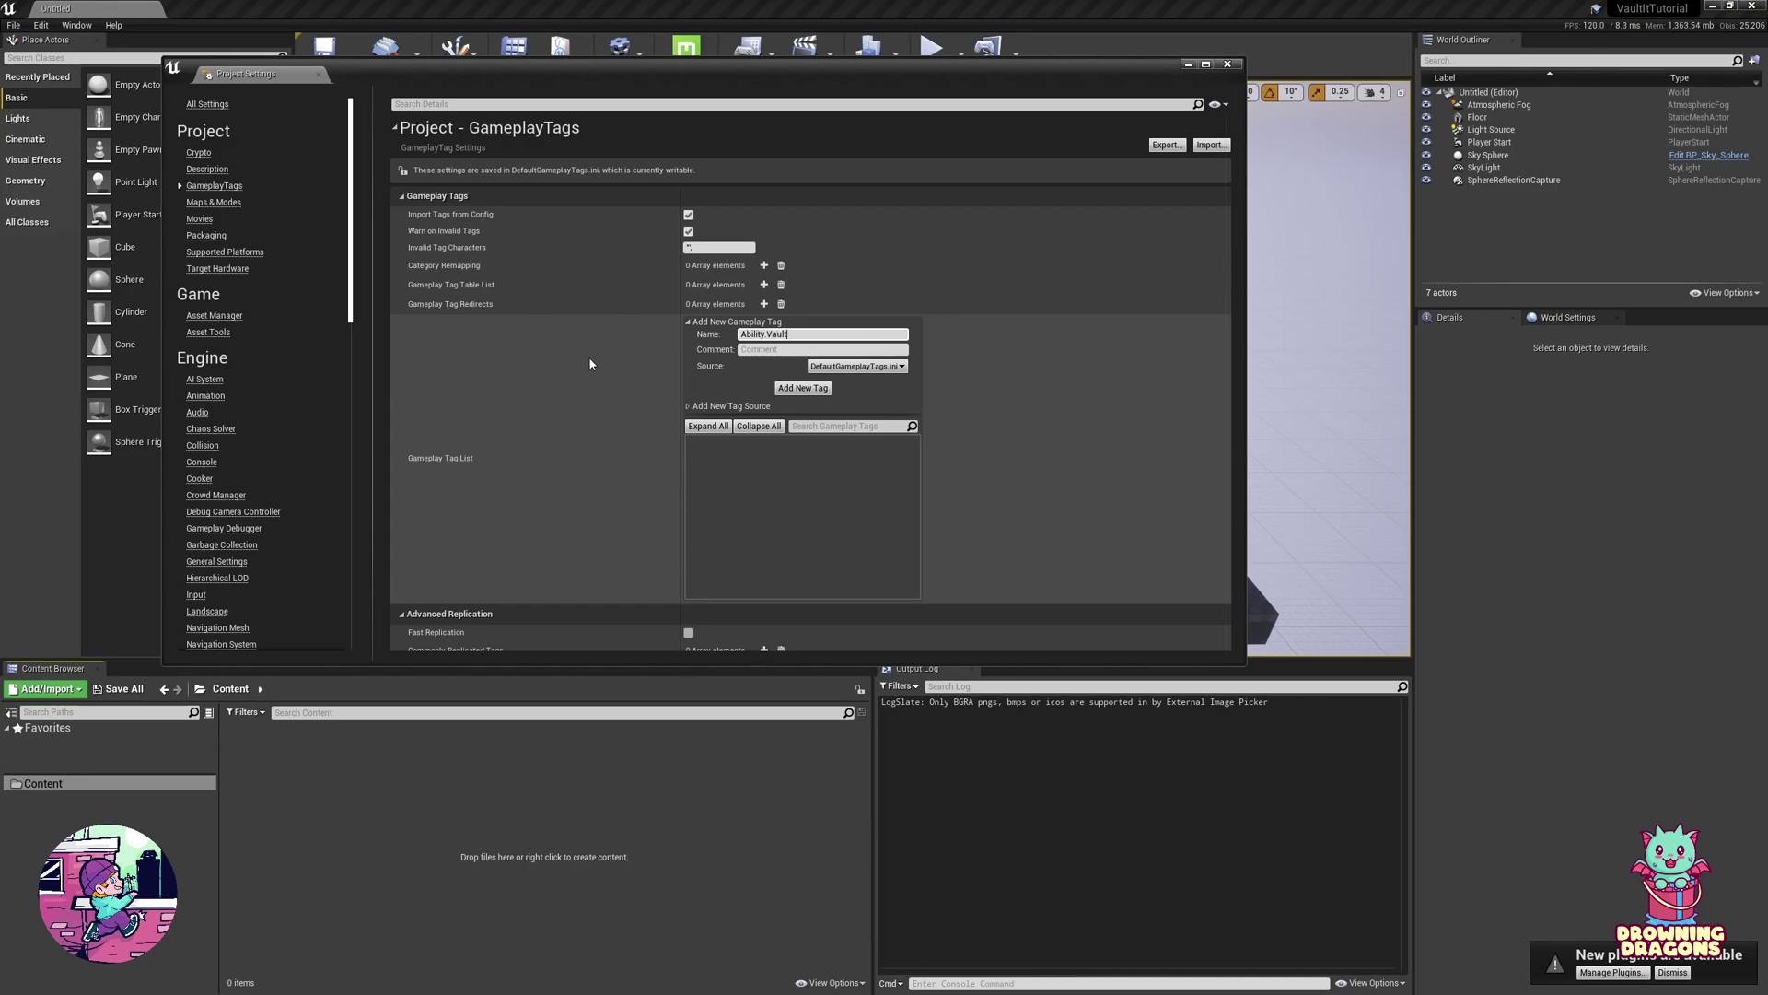
{"action": "key", "text": "Return"}
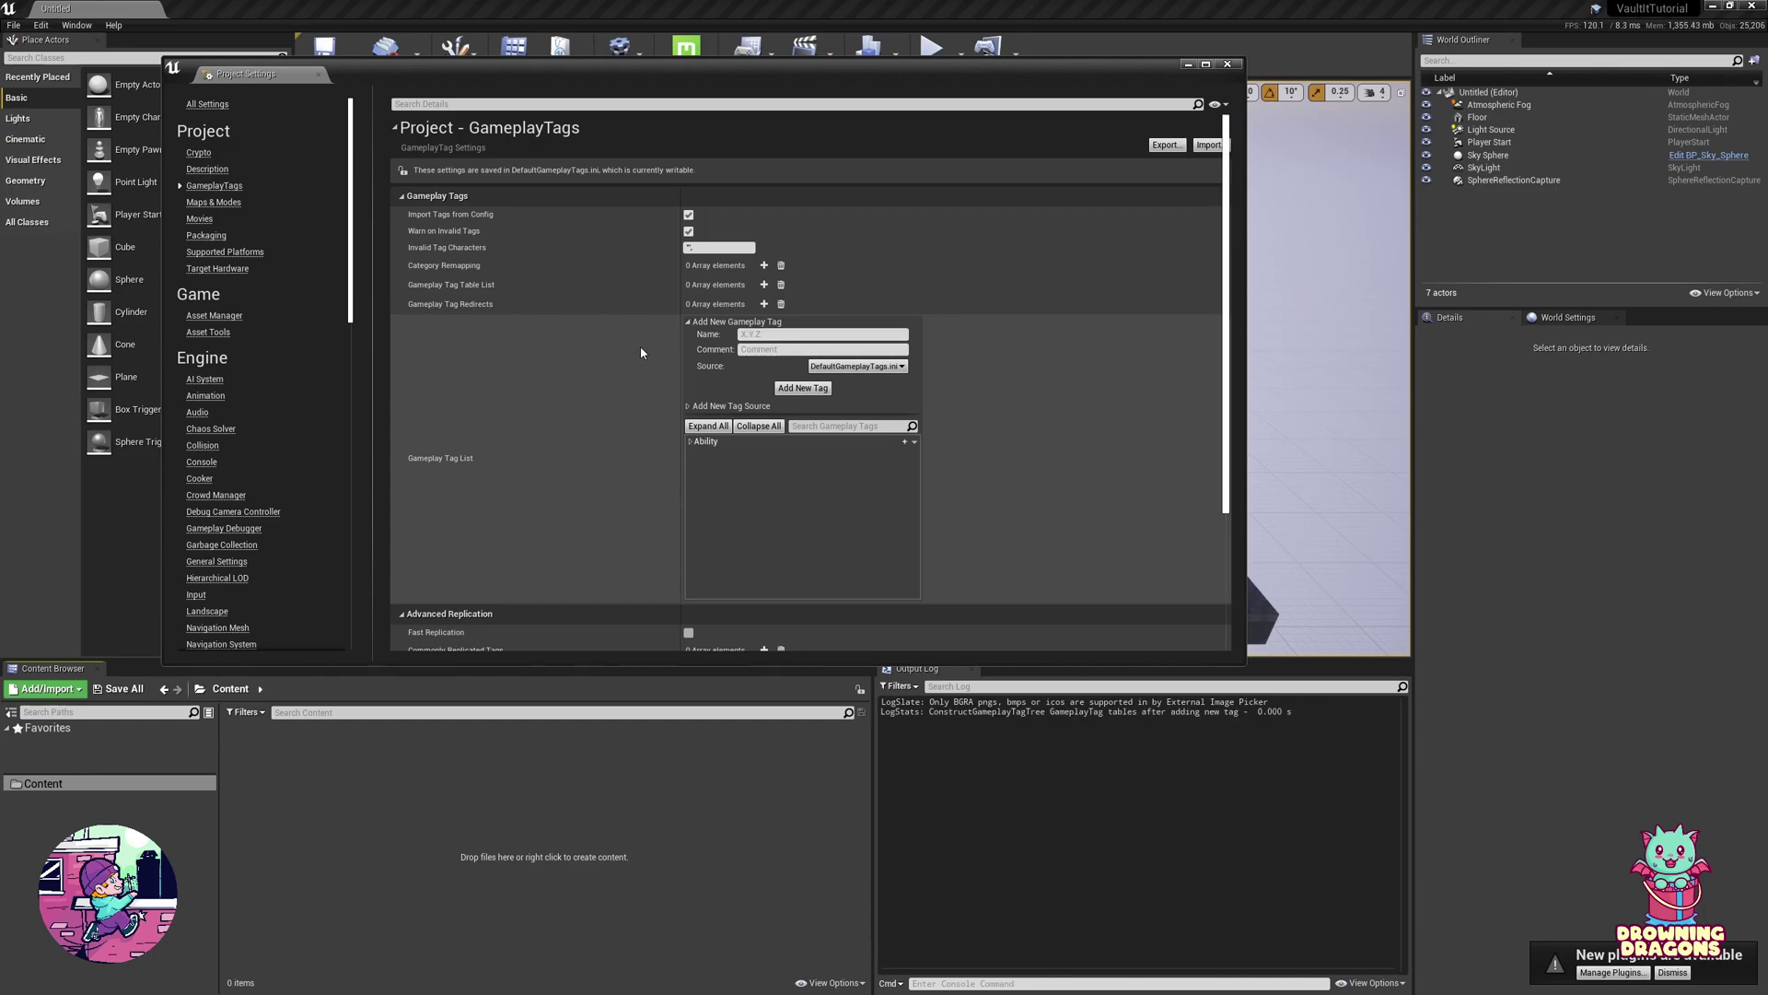
Step: Add the gameplay tags State.Vaulting and State.VaultingRemoval to the project's tag list
{"action": "left_click", "coordinate": [757, 335]}
{"action": "type", "text": "State.Vaulting"}
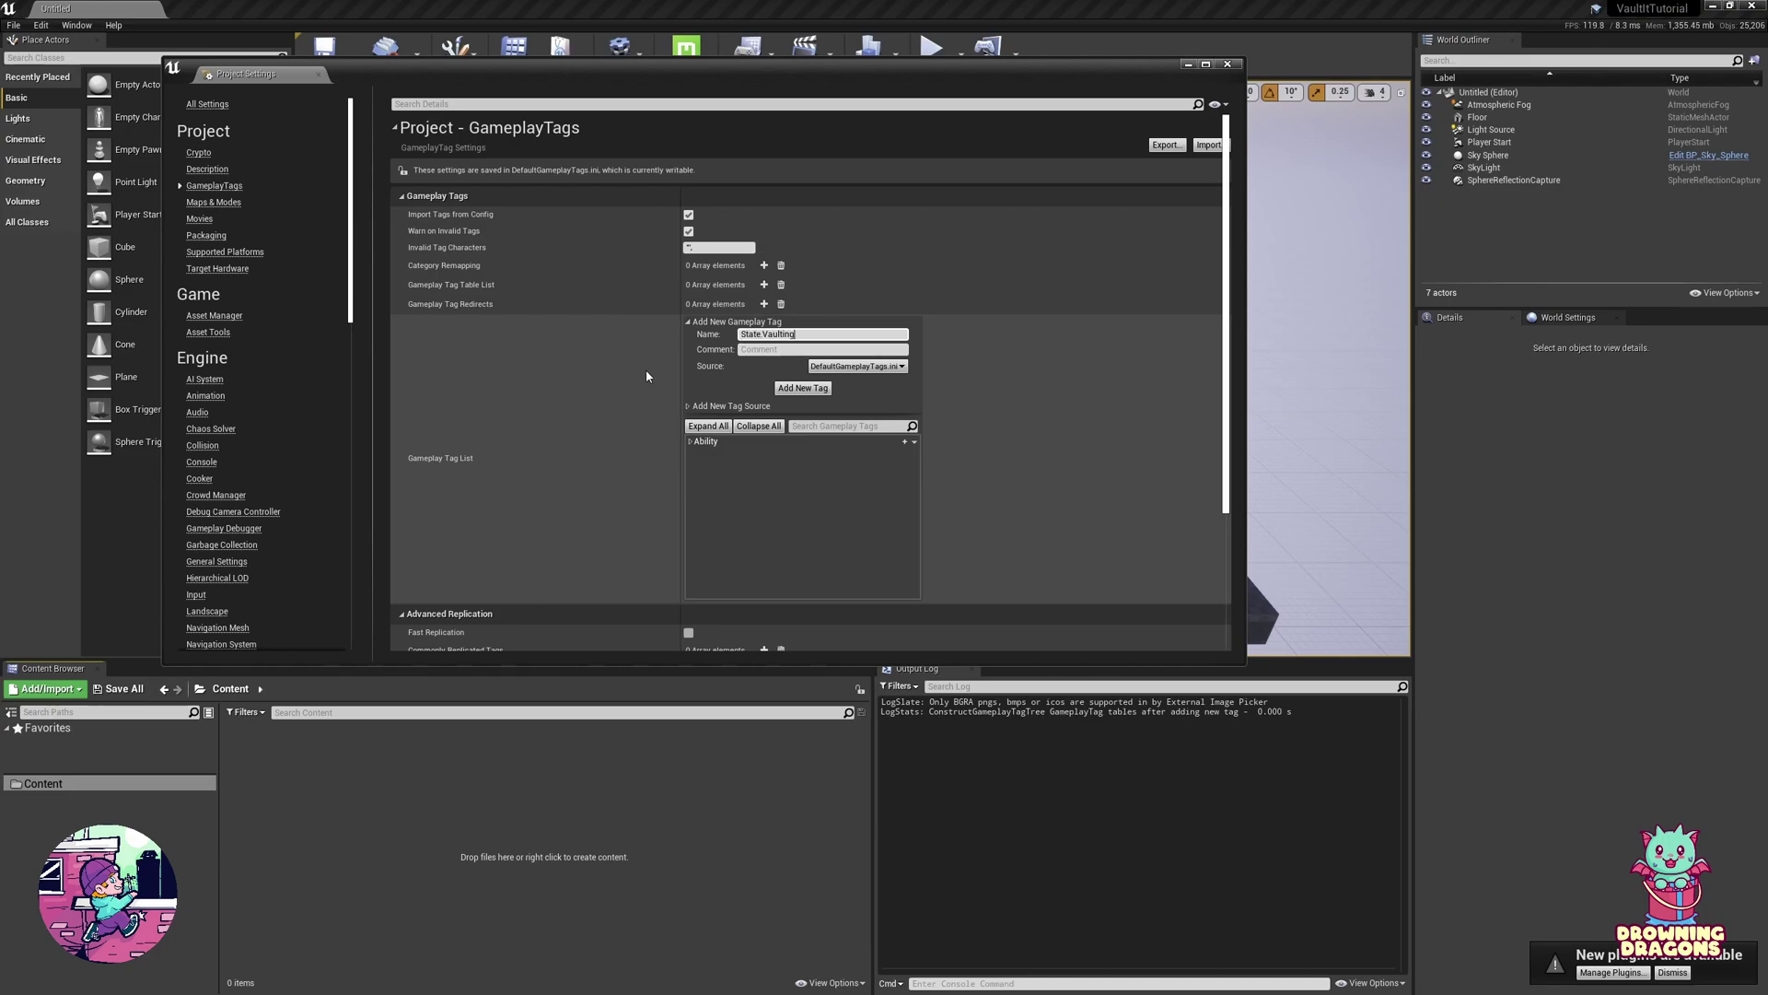
{"action": "key", "text": "Return"}
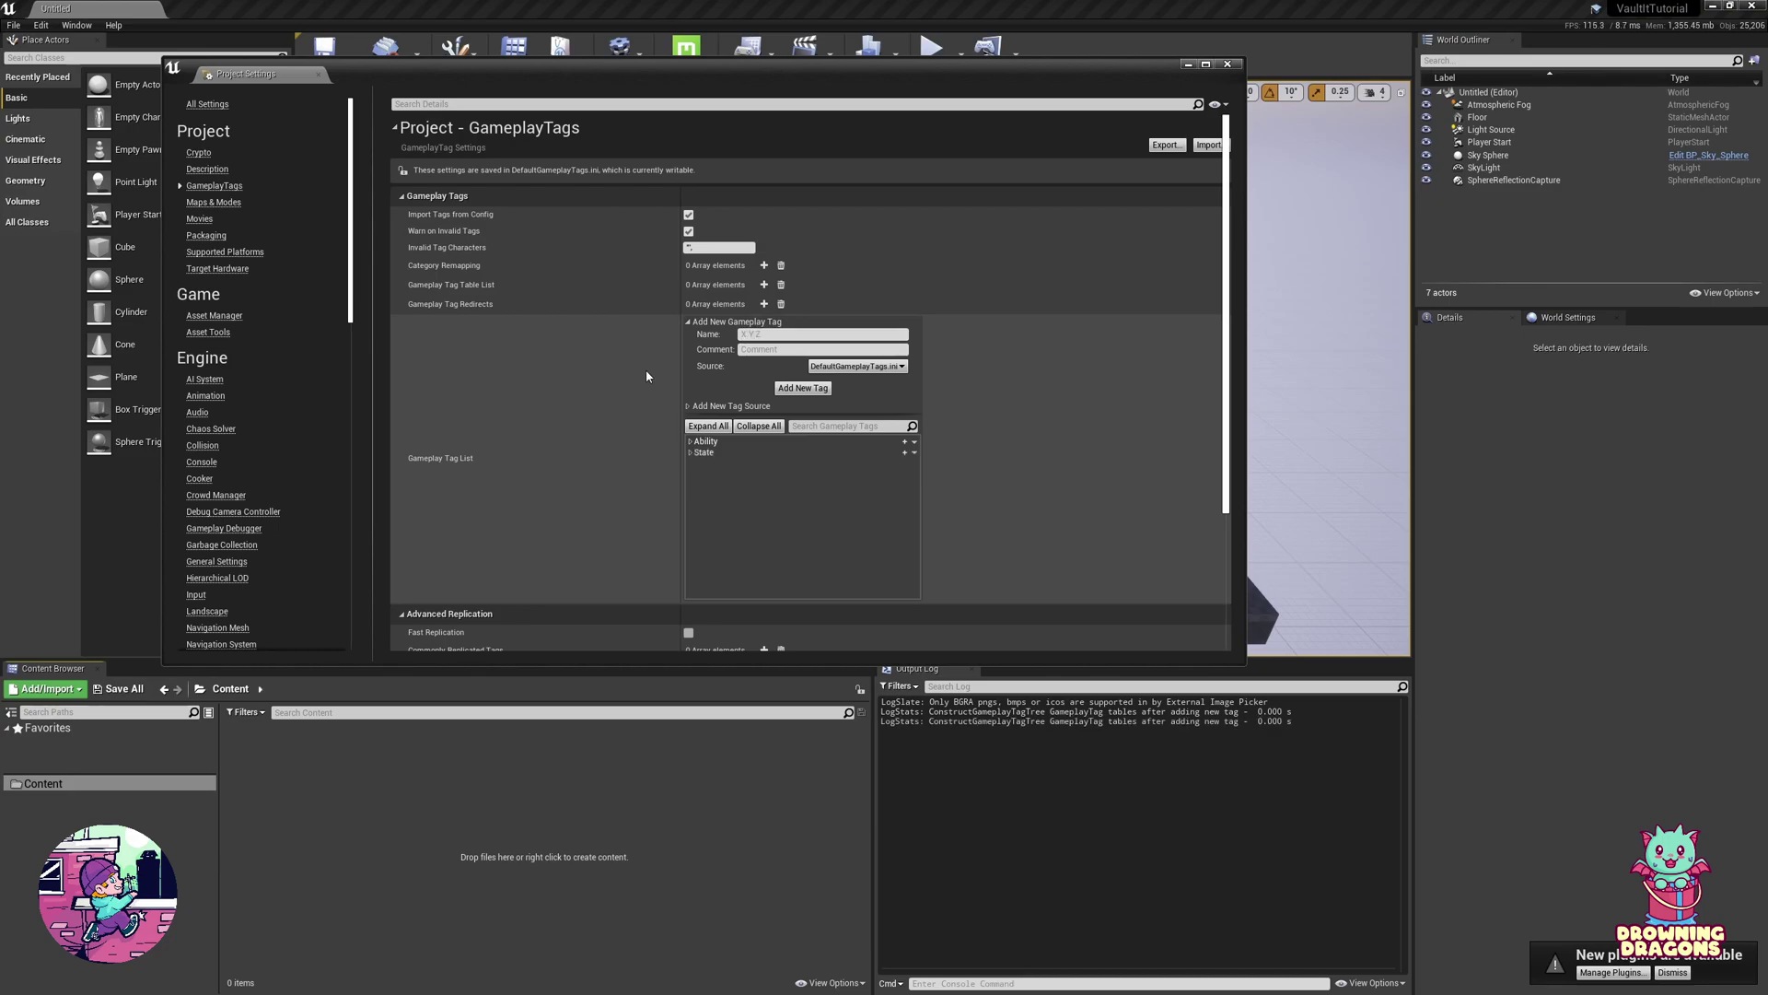
{"action": "left_click", "coordinate": [690, 452]}
{"action": "left_click", "coordinate": [691, 442]}
{"action": "left_click", "coordinate": [755, 334]}
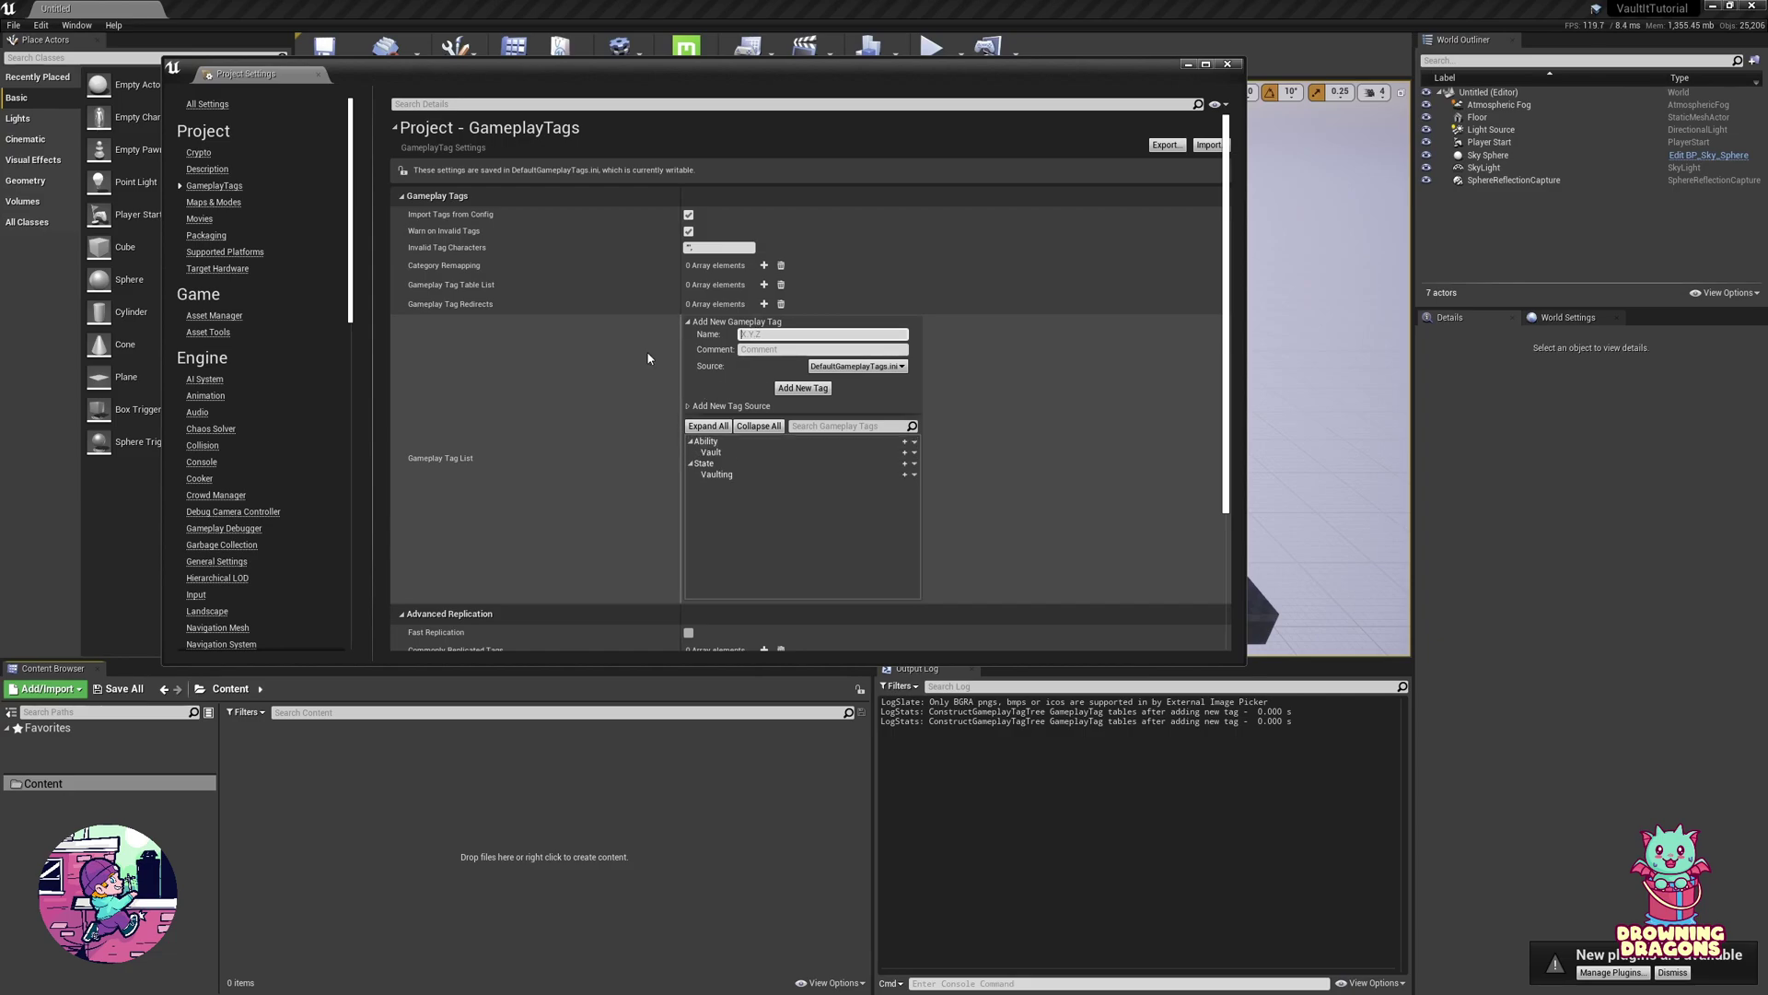
{"action": "type", "text": "State.VaultingRemoval"}
{"action": "key", "text": "Return"}
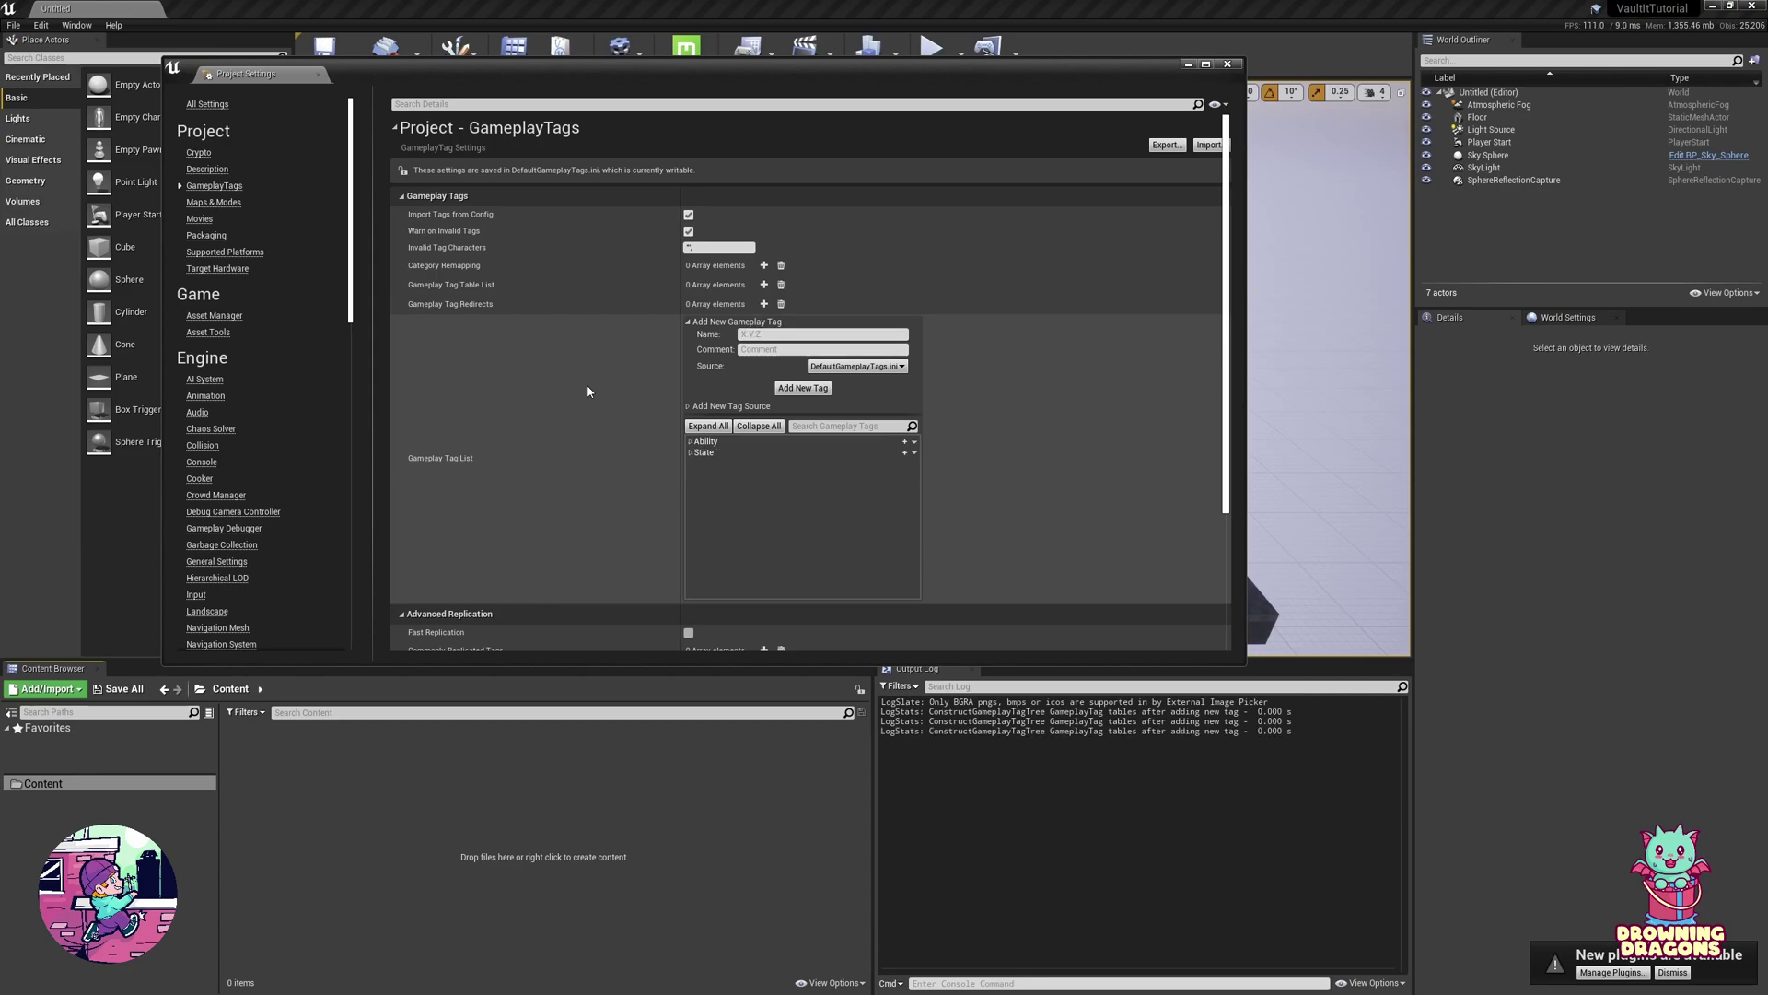
{"action": "left_click", "coordinate": [690, 441]}
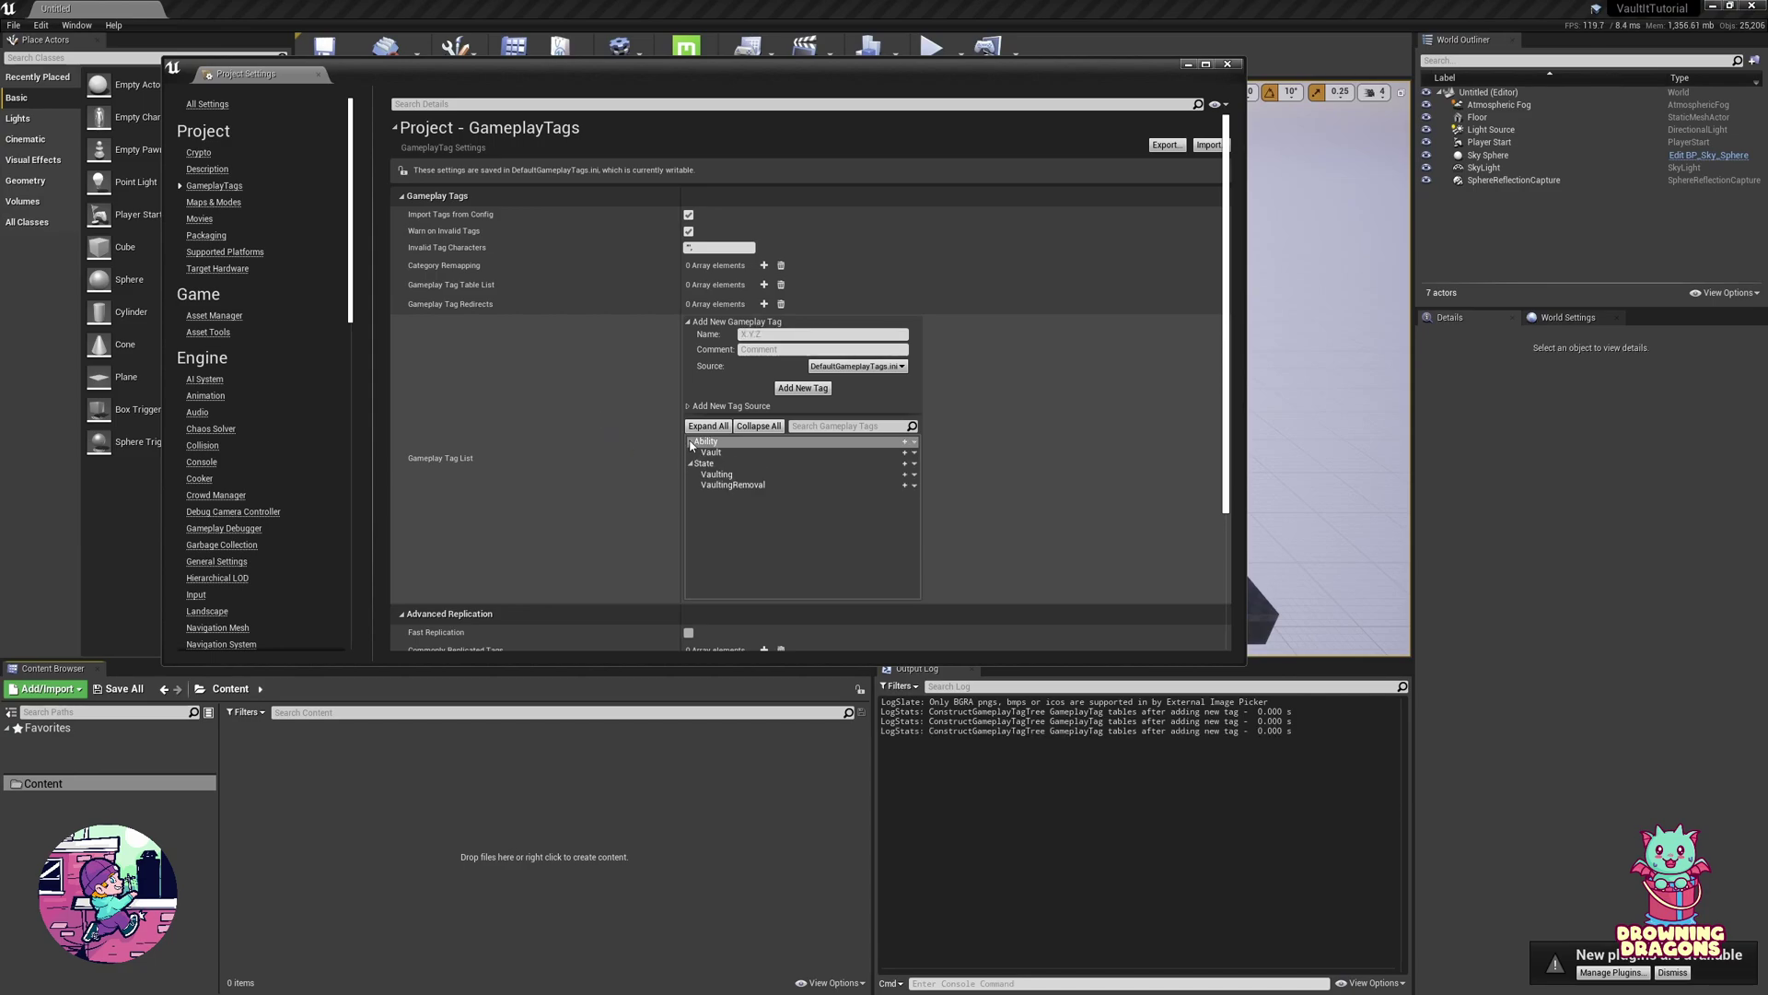
Step: Enable Fast Replication for gameplay tags and add State.Vaulting and State.VaultingRemoval as commonly replicated tags
{"action": "scroll", "coordinate": [611, 506], "scroll_direction": "down", "scroll_amount": 2}
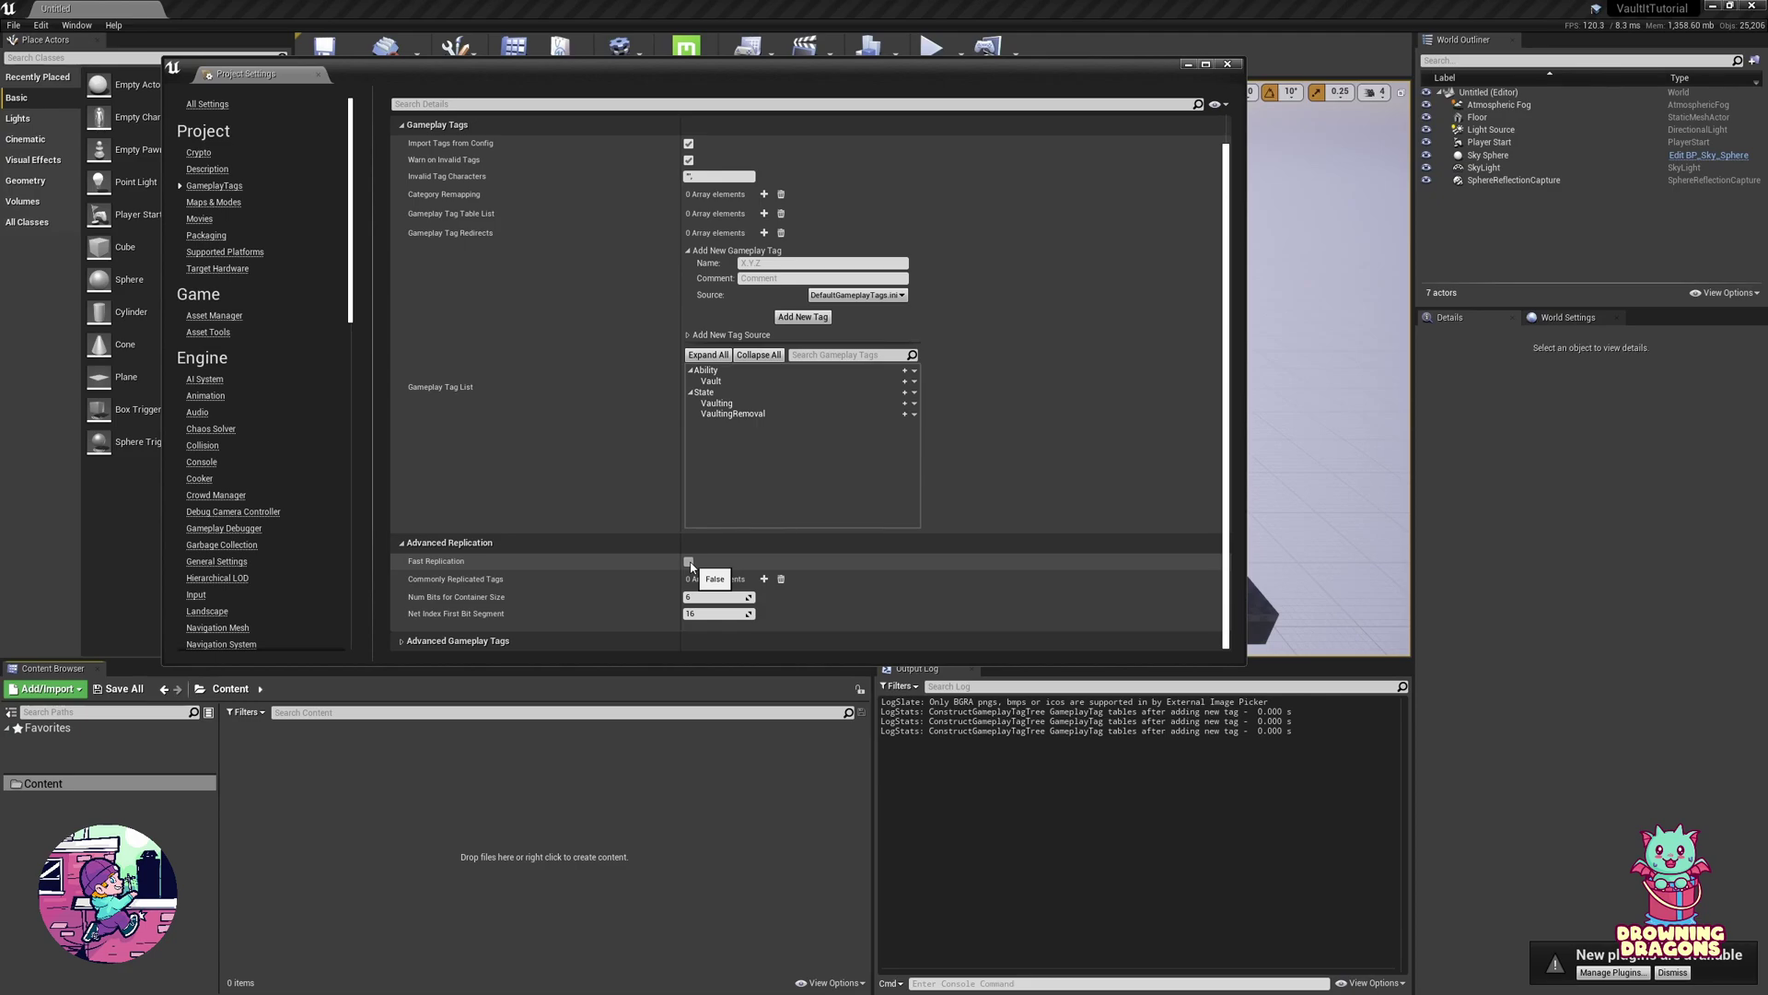
{"action": "left_click", "coordinate": [689, 562]}
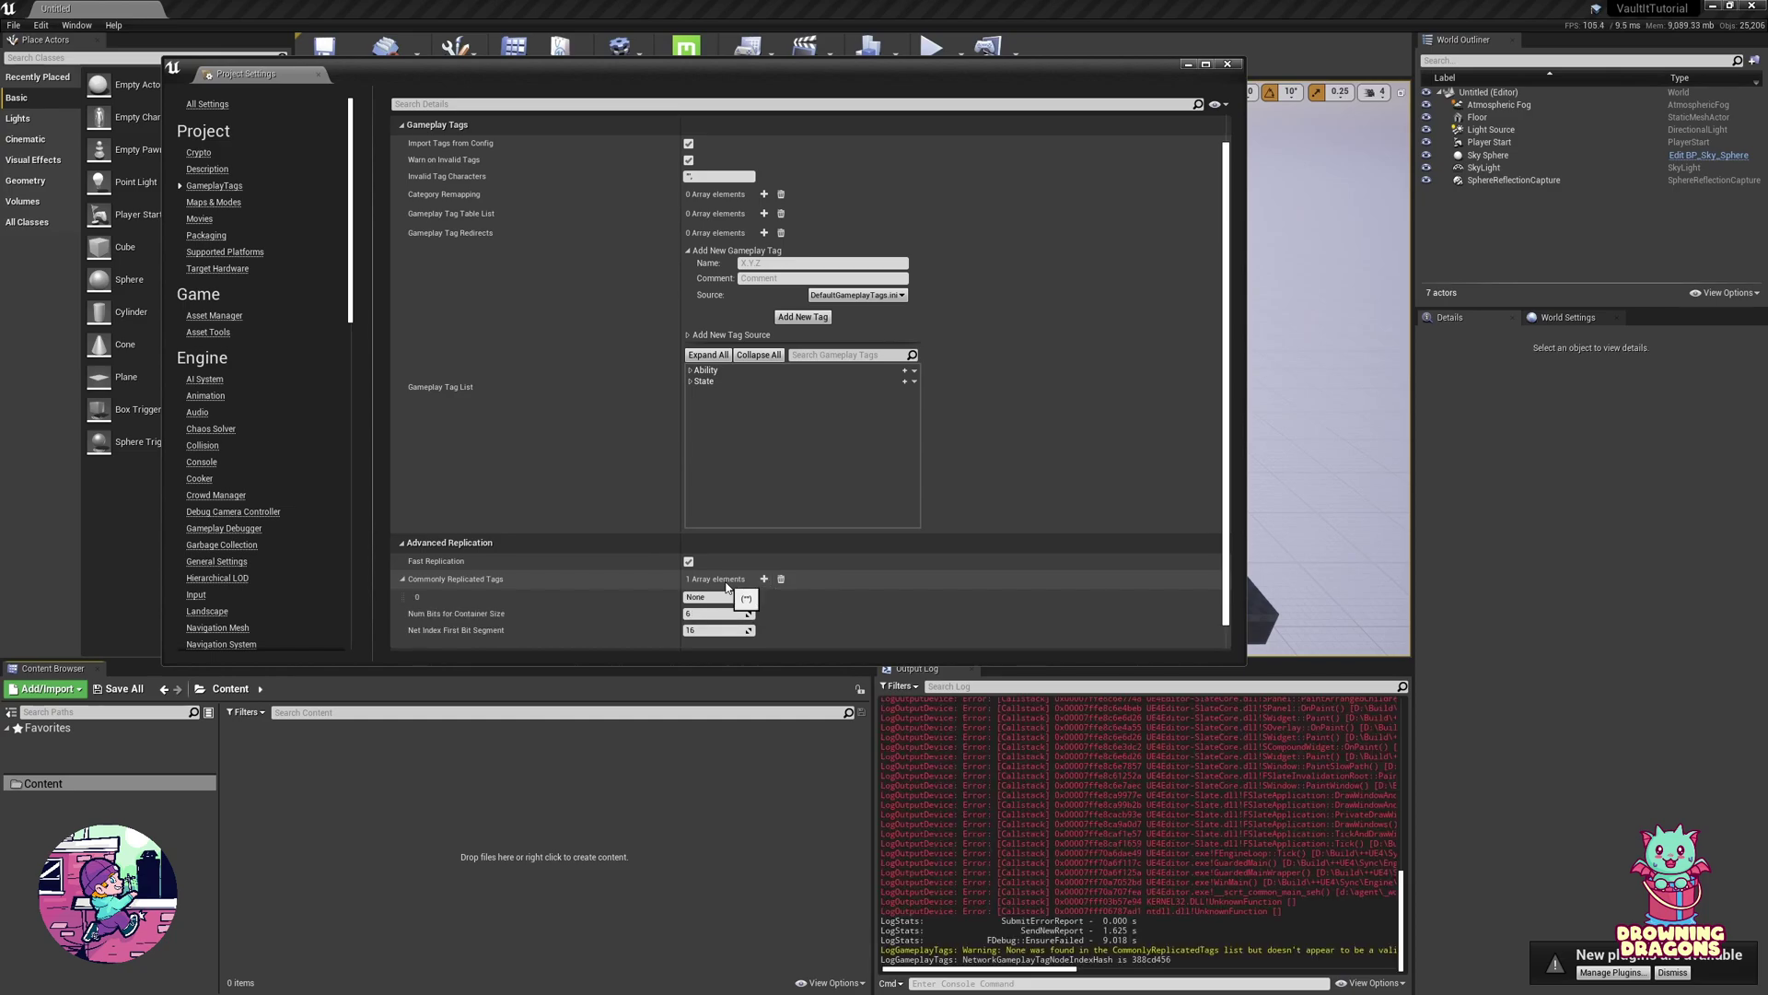
{"action": "left_click", "coordinate": [708, 596]}
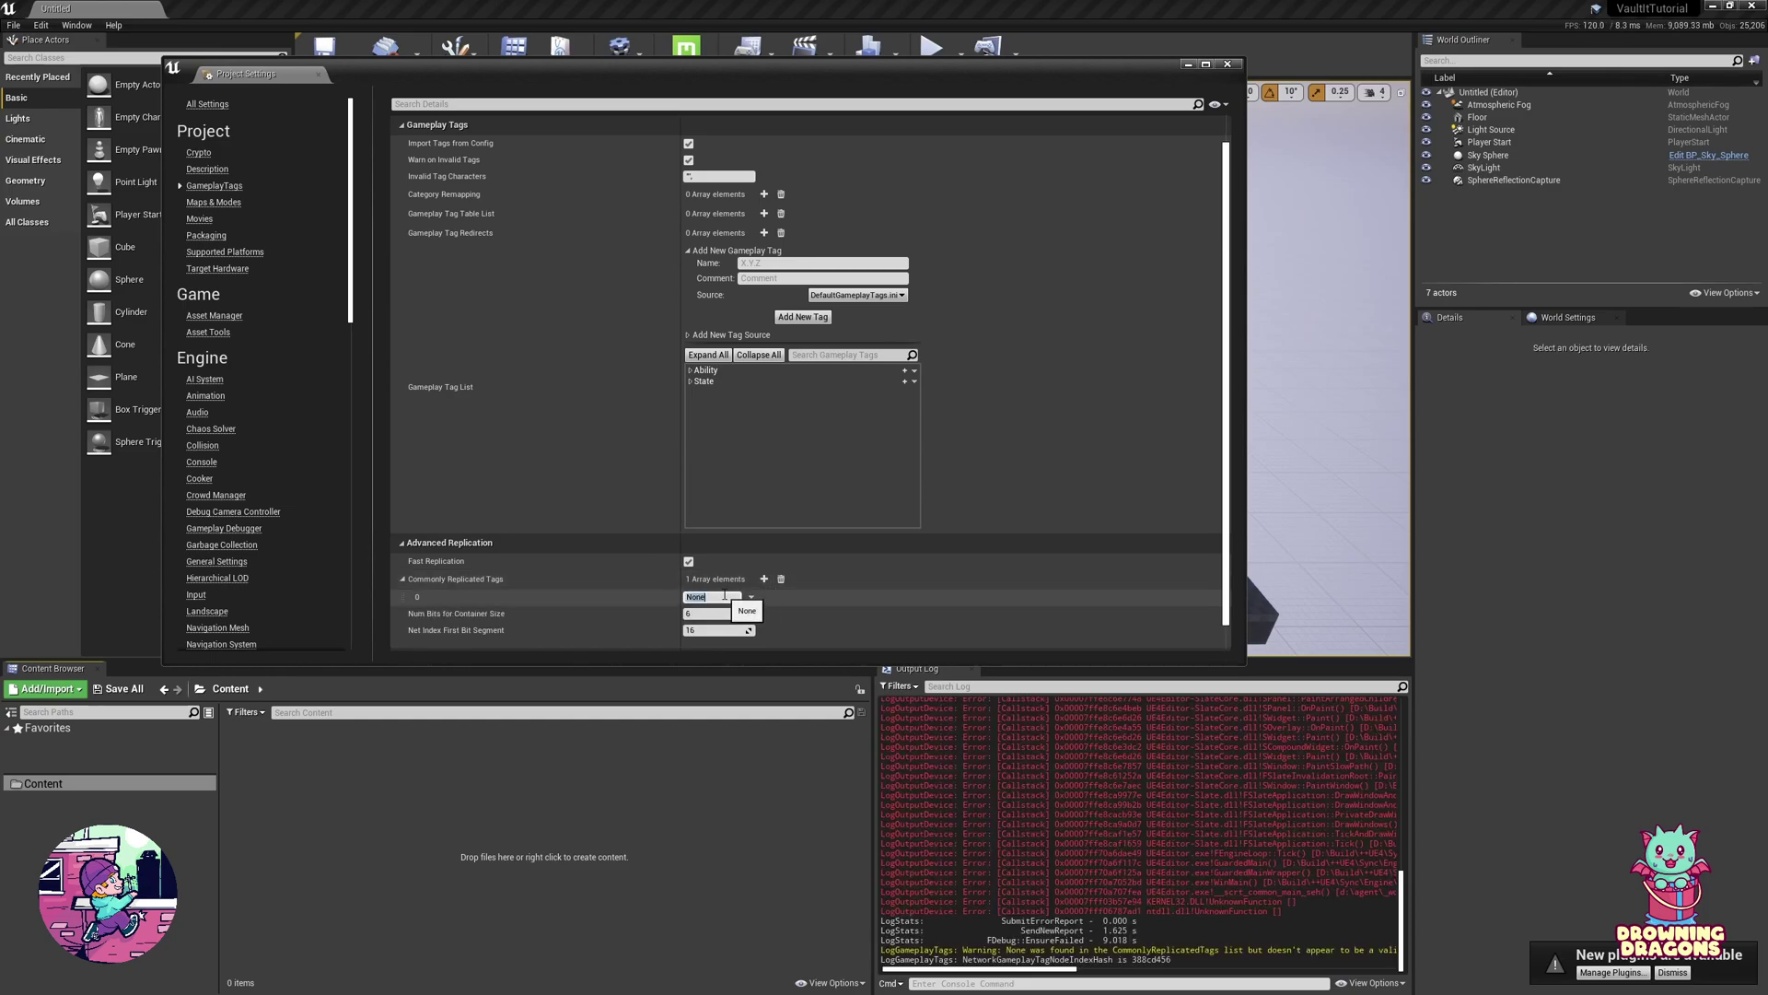
{"action": "type", "text": "State.Vaulting"}
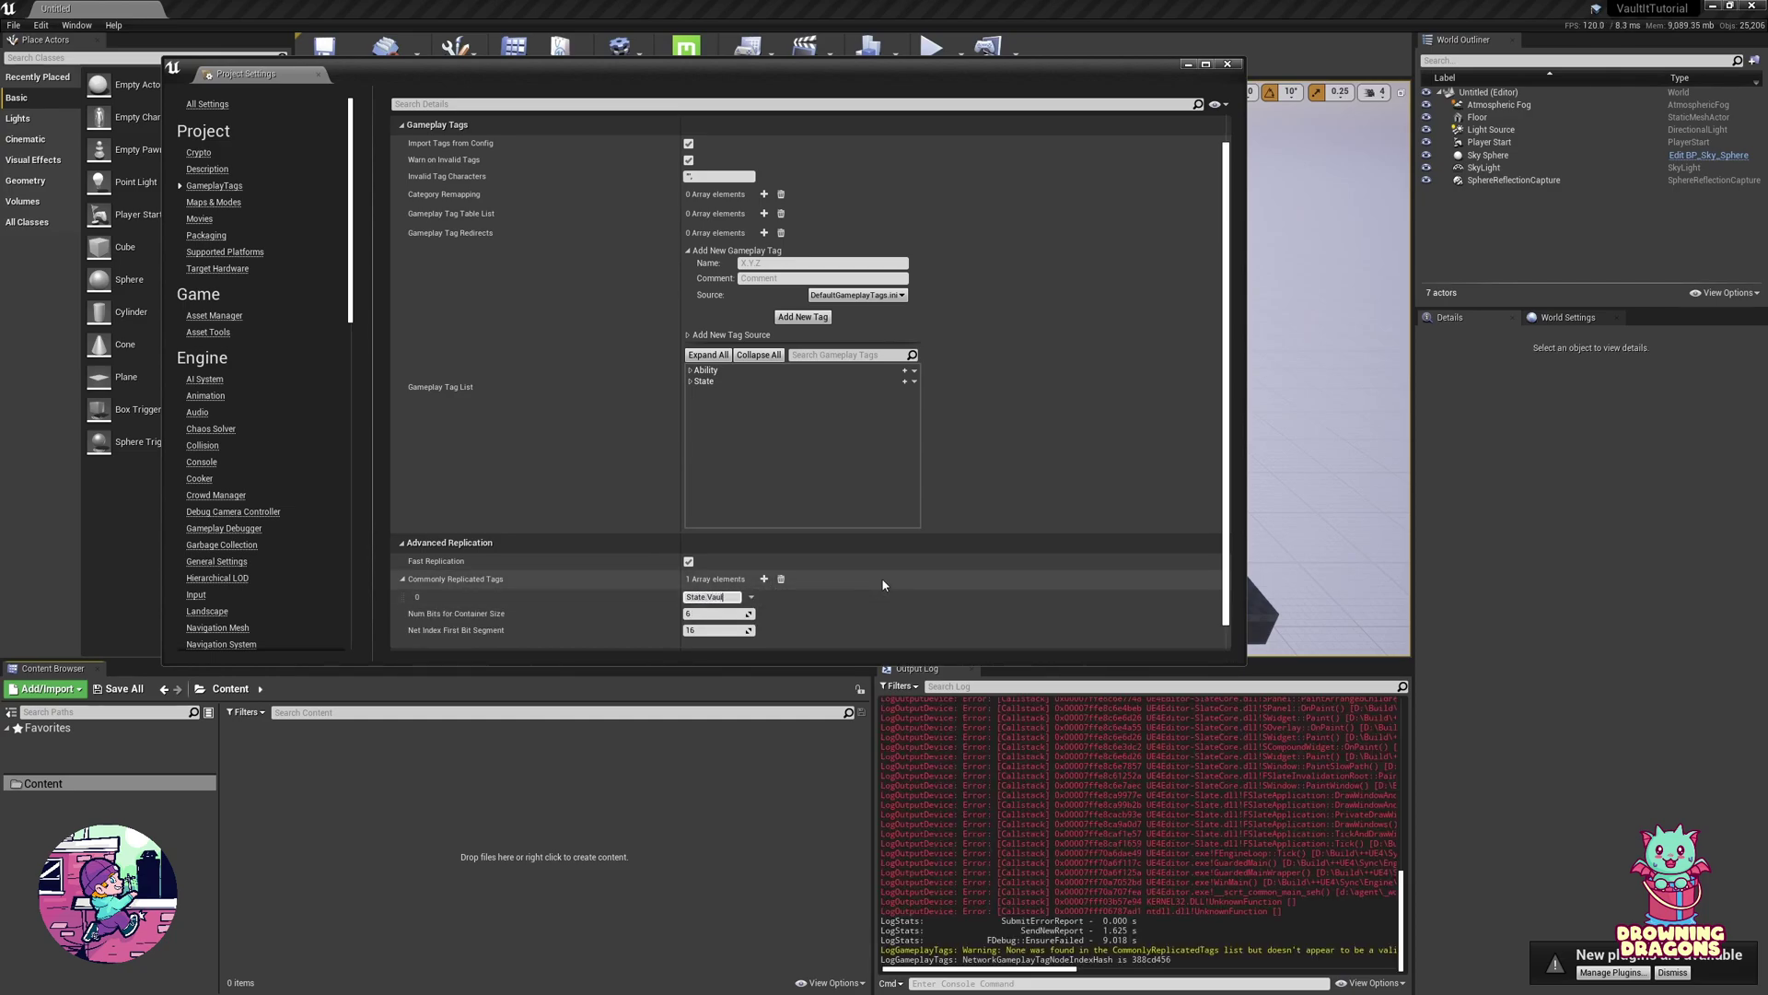
{"action": "left_click", "coordinate": [764, 579]}
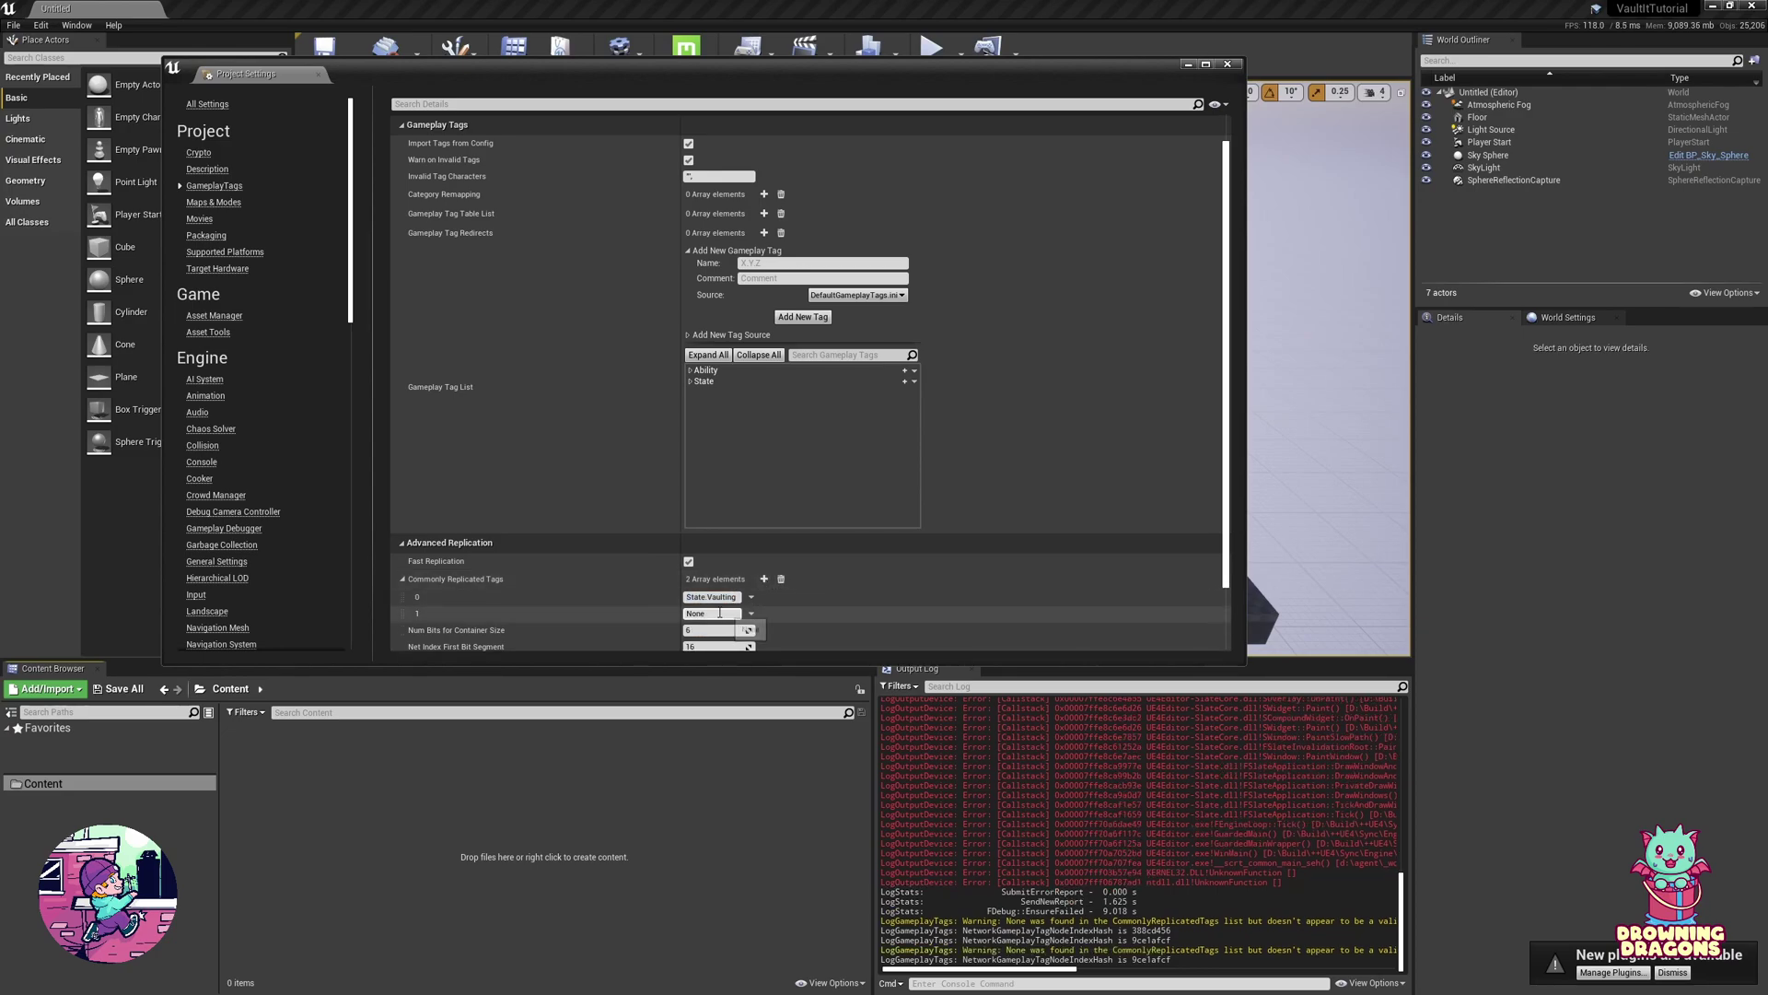
{"action": "left_click", "coordinate": [721, 614]}
{"action": "type", "text": "State.VaultingRemoval"}
{"action": "key", "text": "Return"}
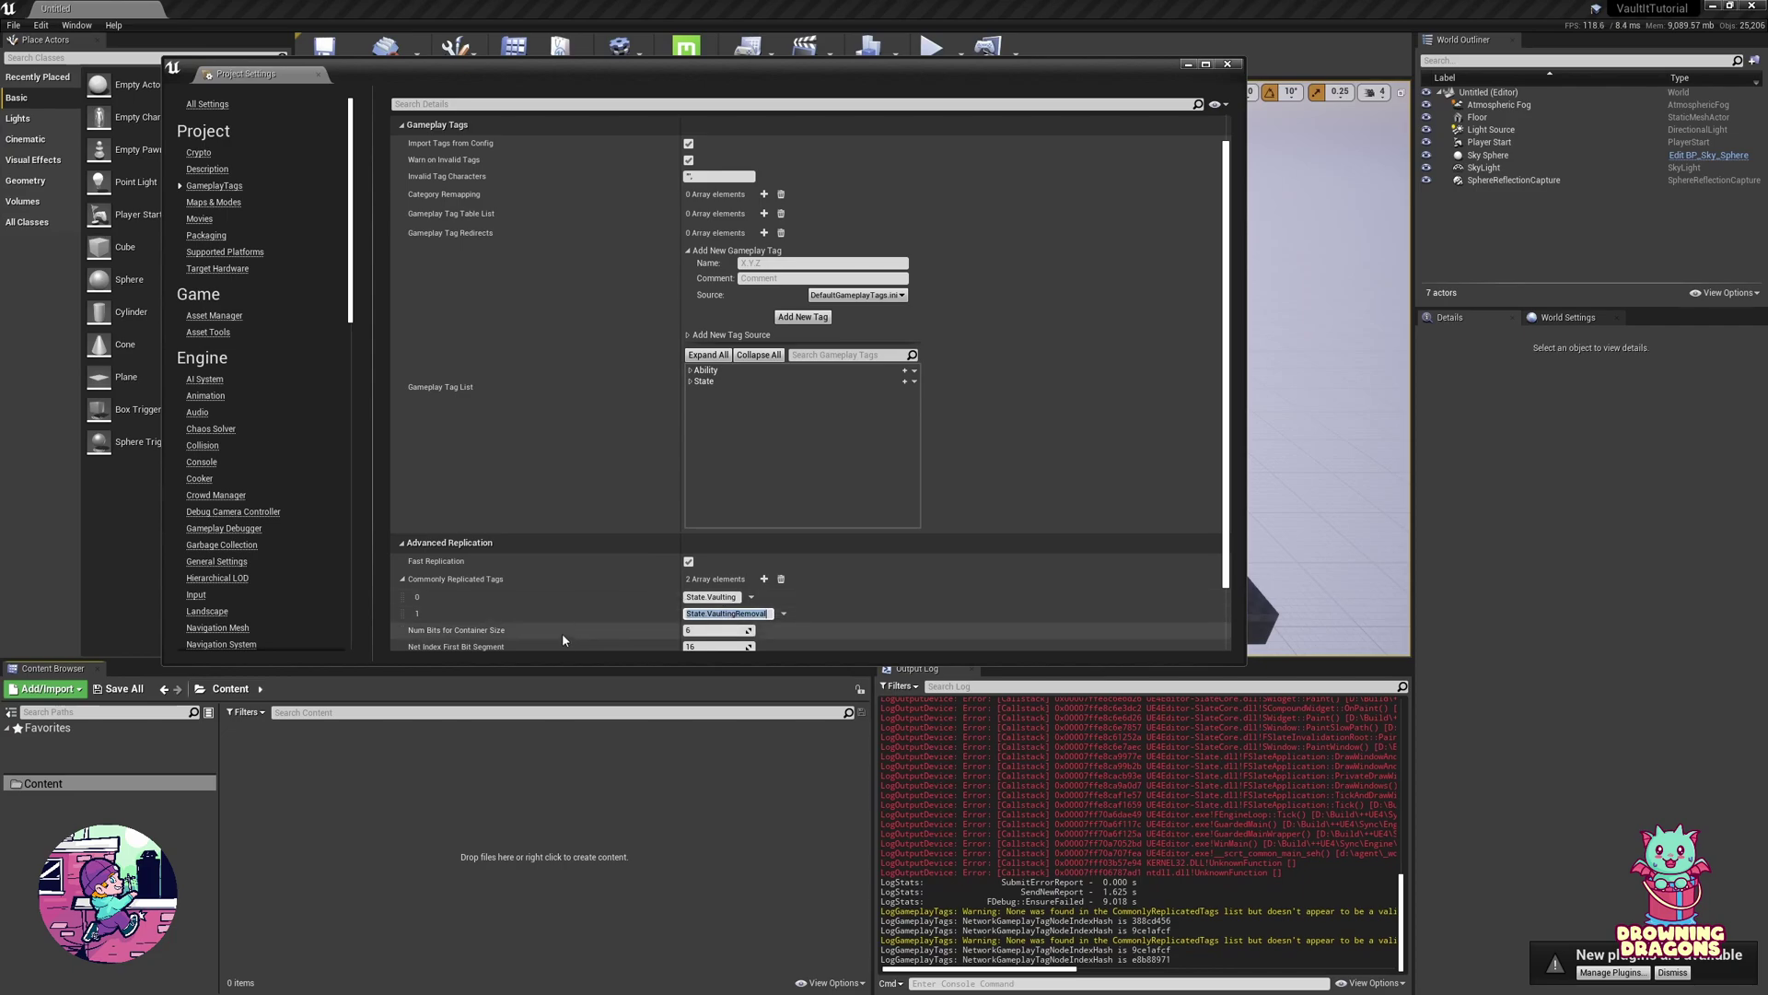
{"action": "scroll", "coordinate": [587, 599], "scroll_direction": "down", "scroll_amount": 1}
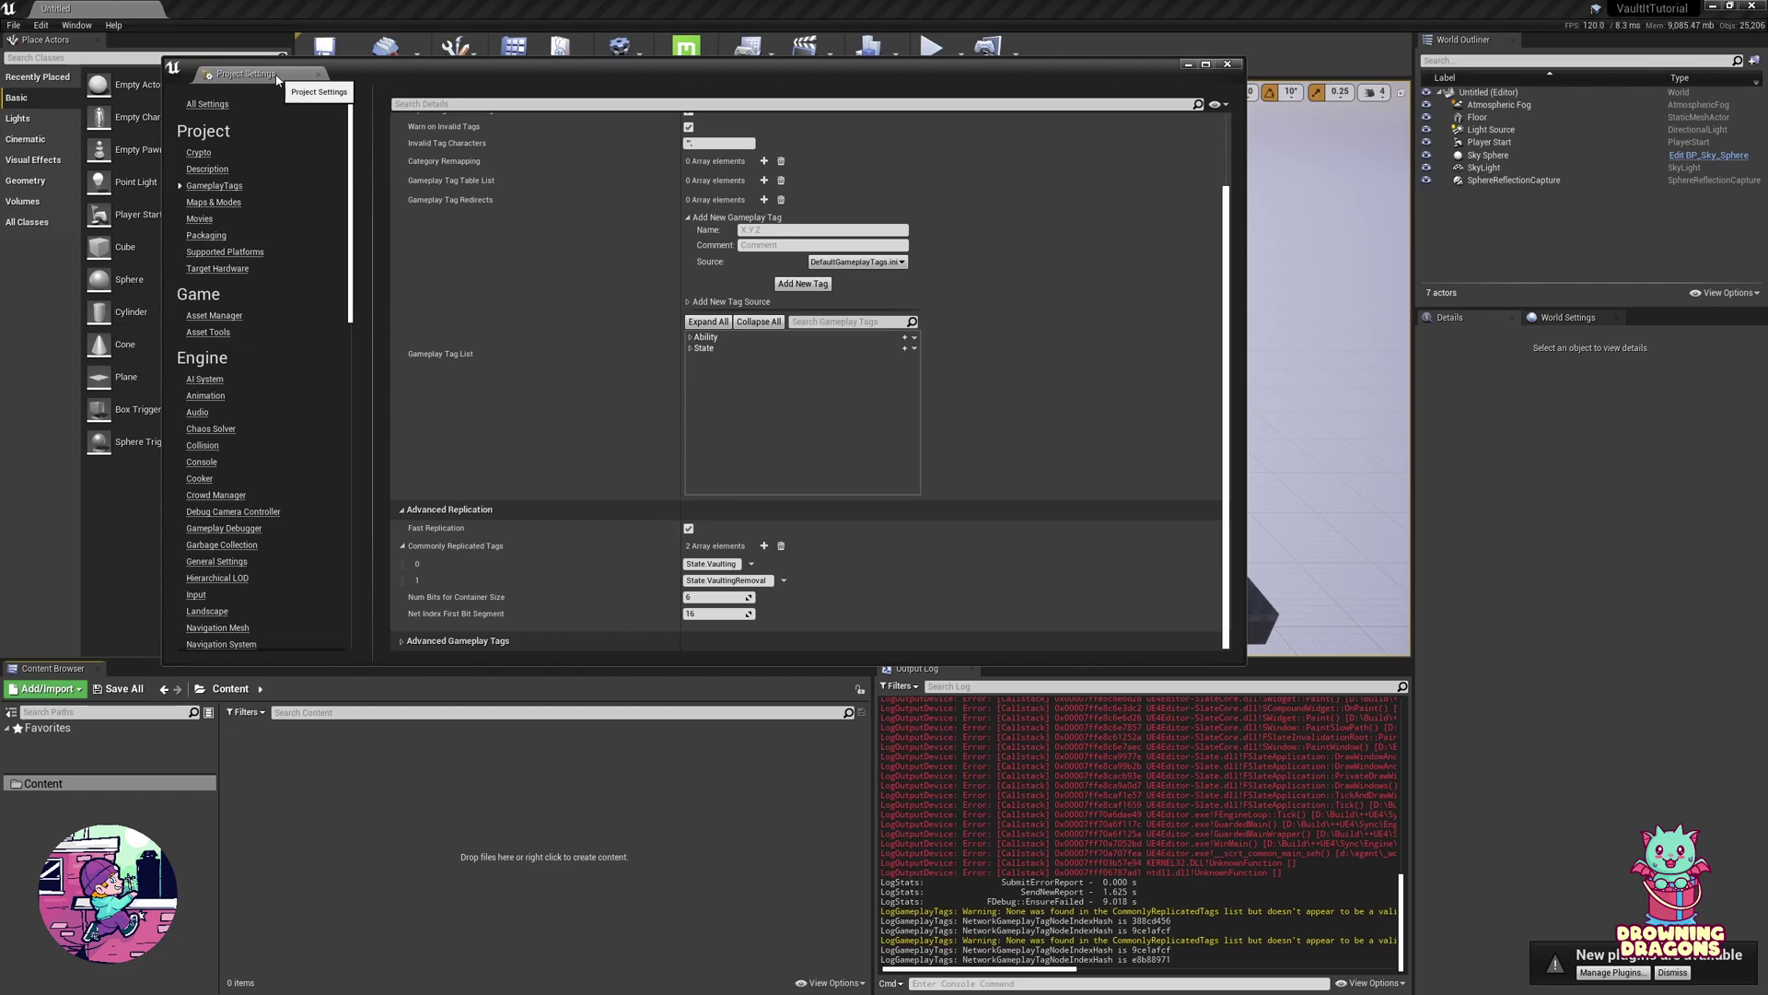
Step: Add an action mapping named Vault to the project's input bindings and assign it to the keyboard's V key
{"action": "left_click", "coordinate": [196, 627]}
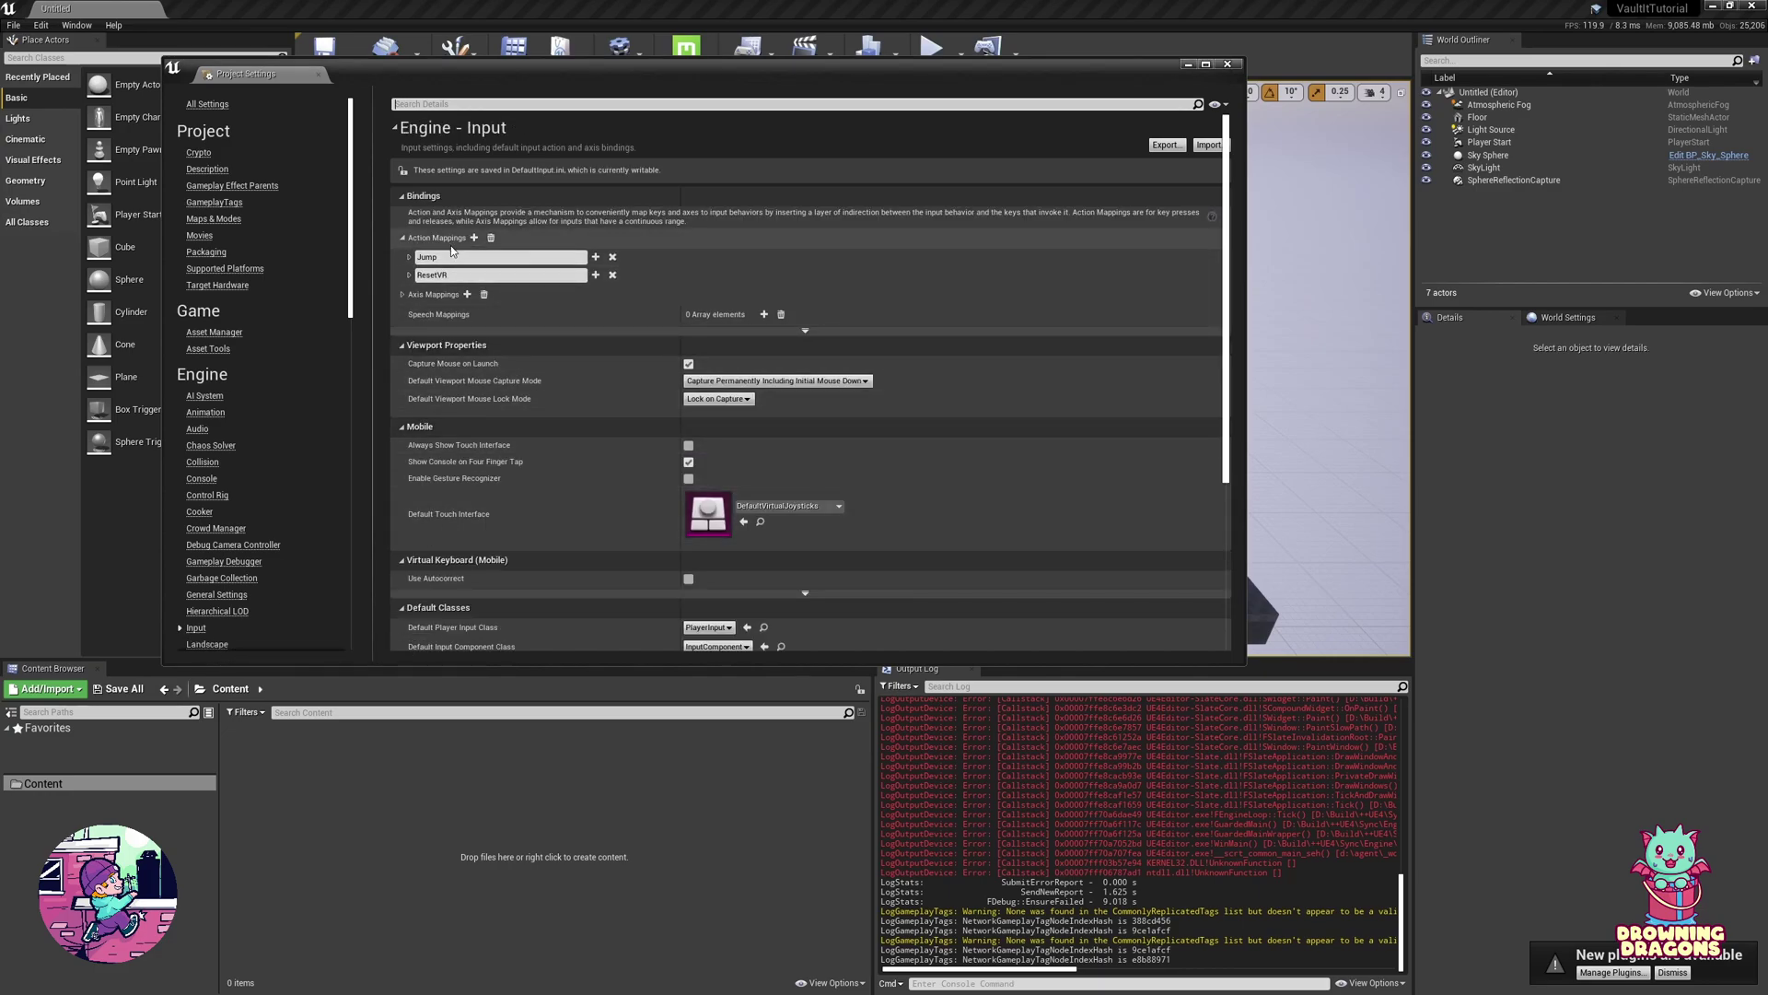
{"action": "left_click", "coordinate": [403, 294]}
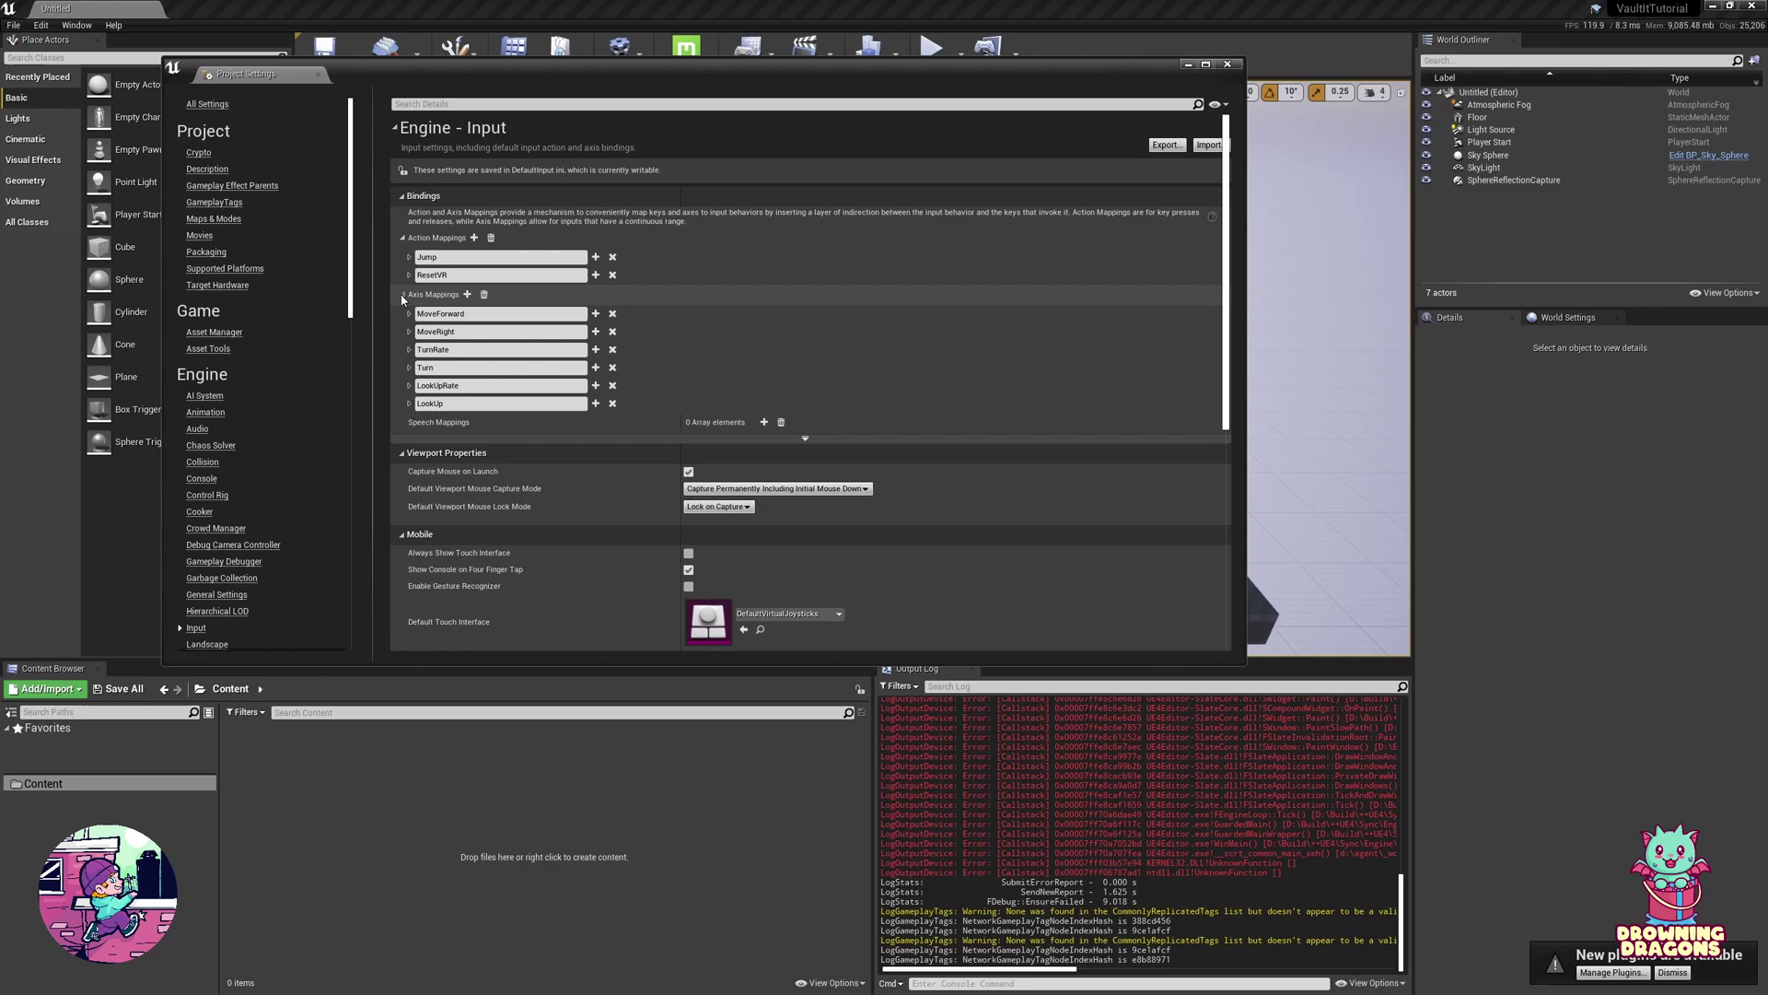
{"action": "left_click", "coordinate": [403, 294]}
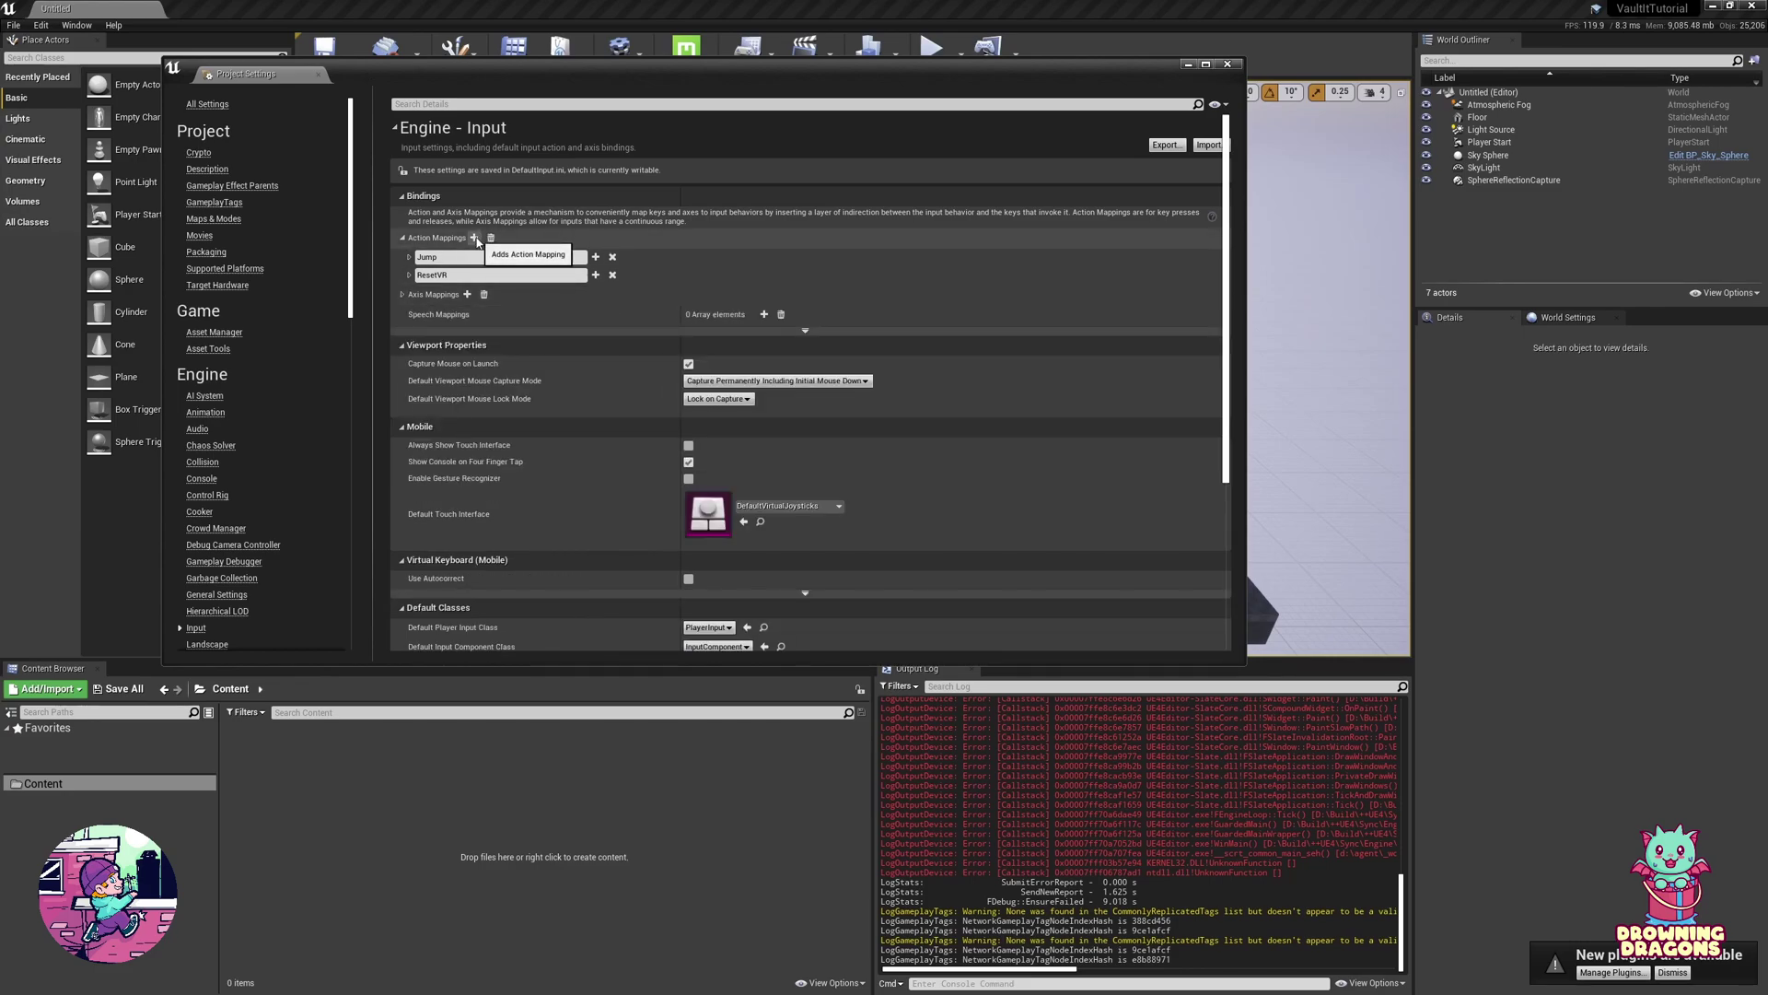
{"action": "left_click", "coordinate": [476, 239]}
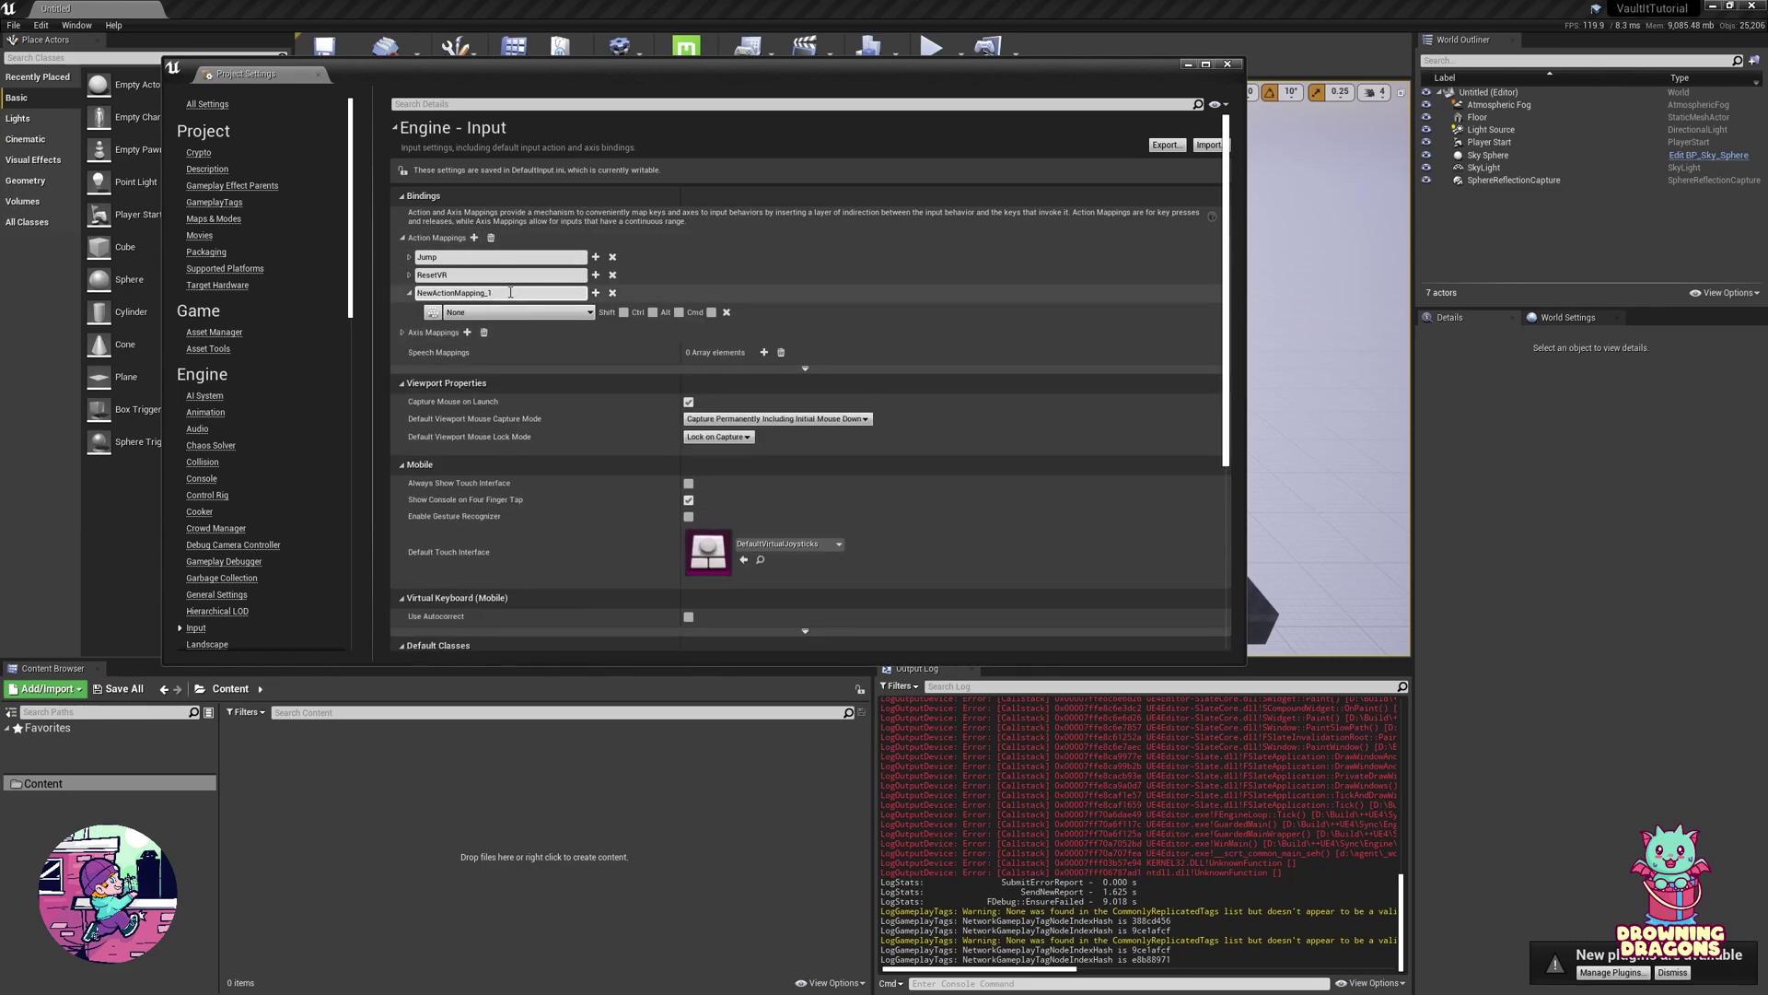
{"action": "type", "text": "Vaul"}
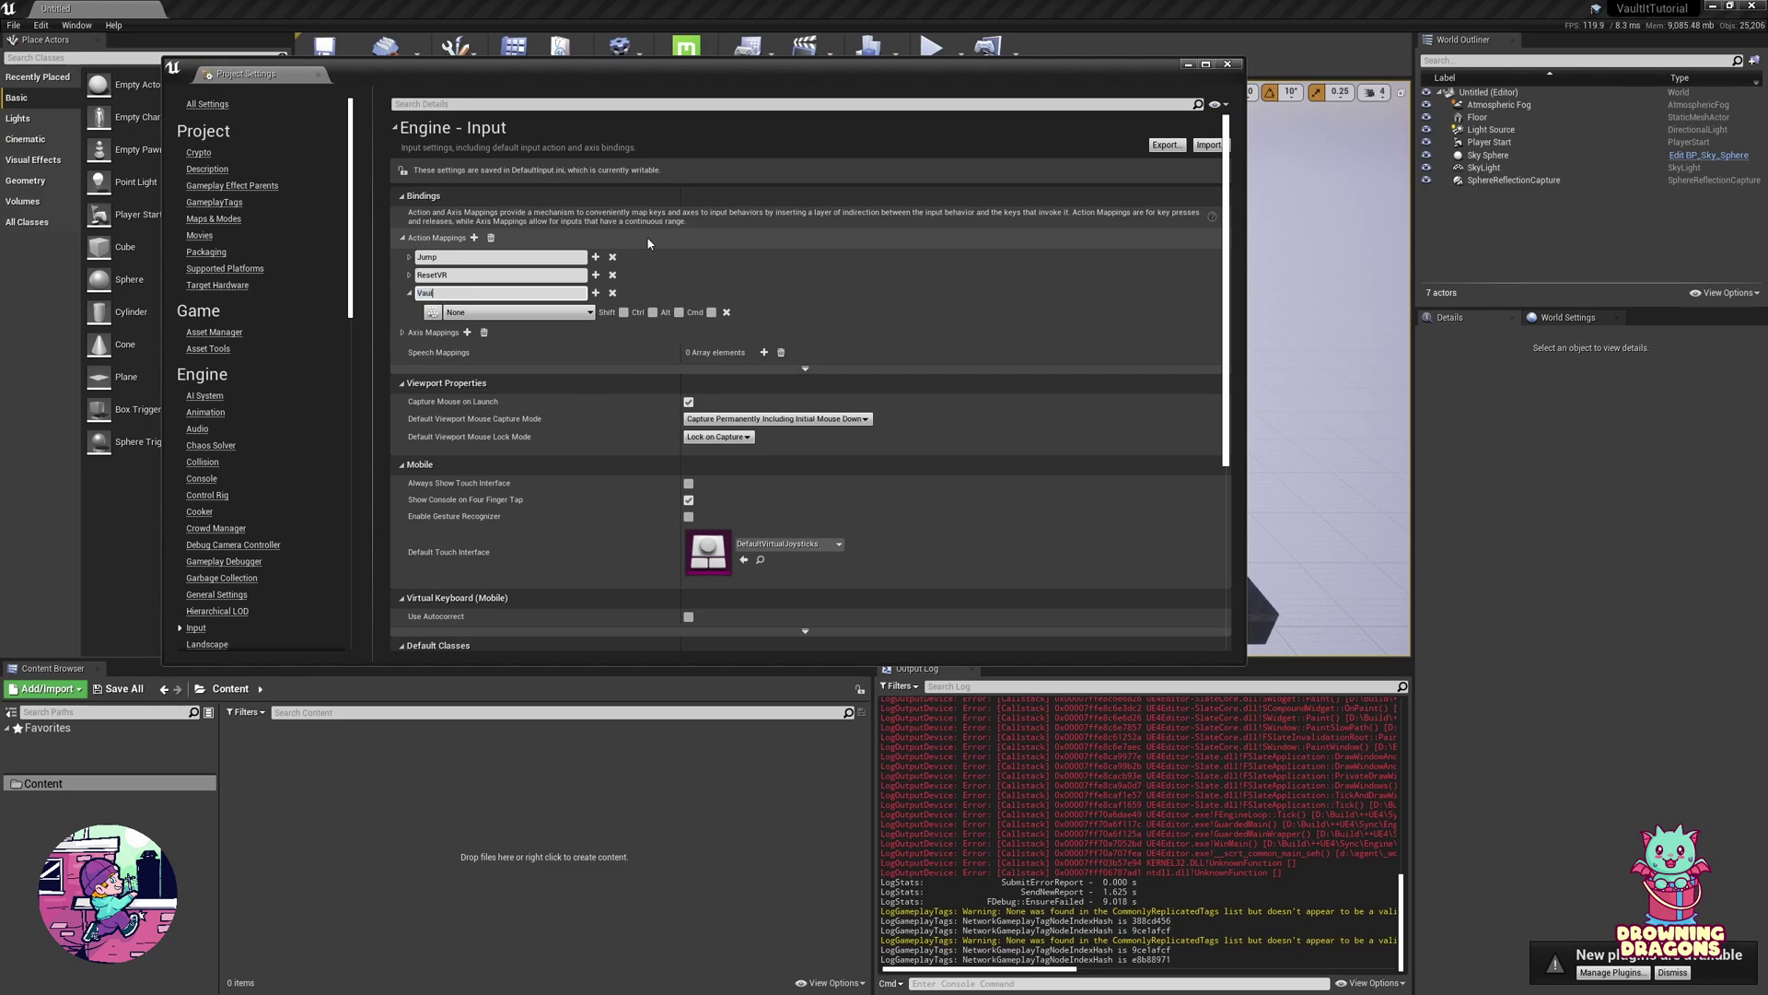
{"action": "type", "text": "t"}
{"action": "left_click", "coordinate": [534, 313]}
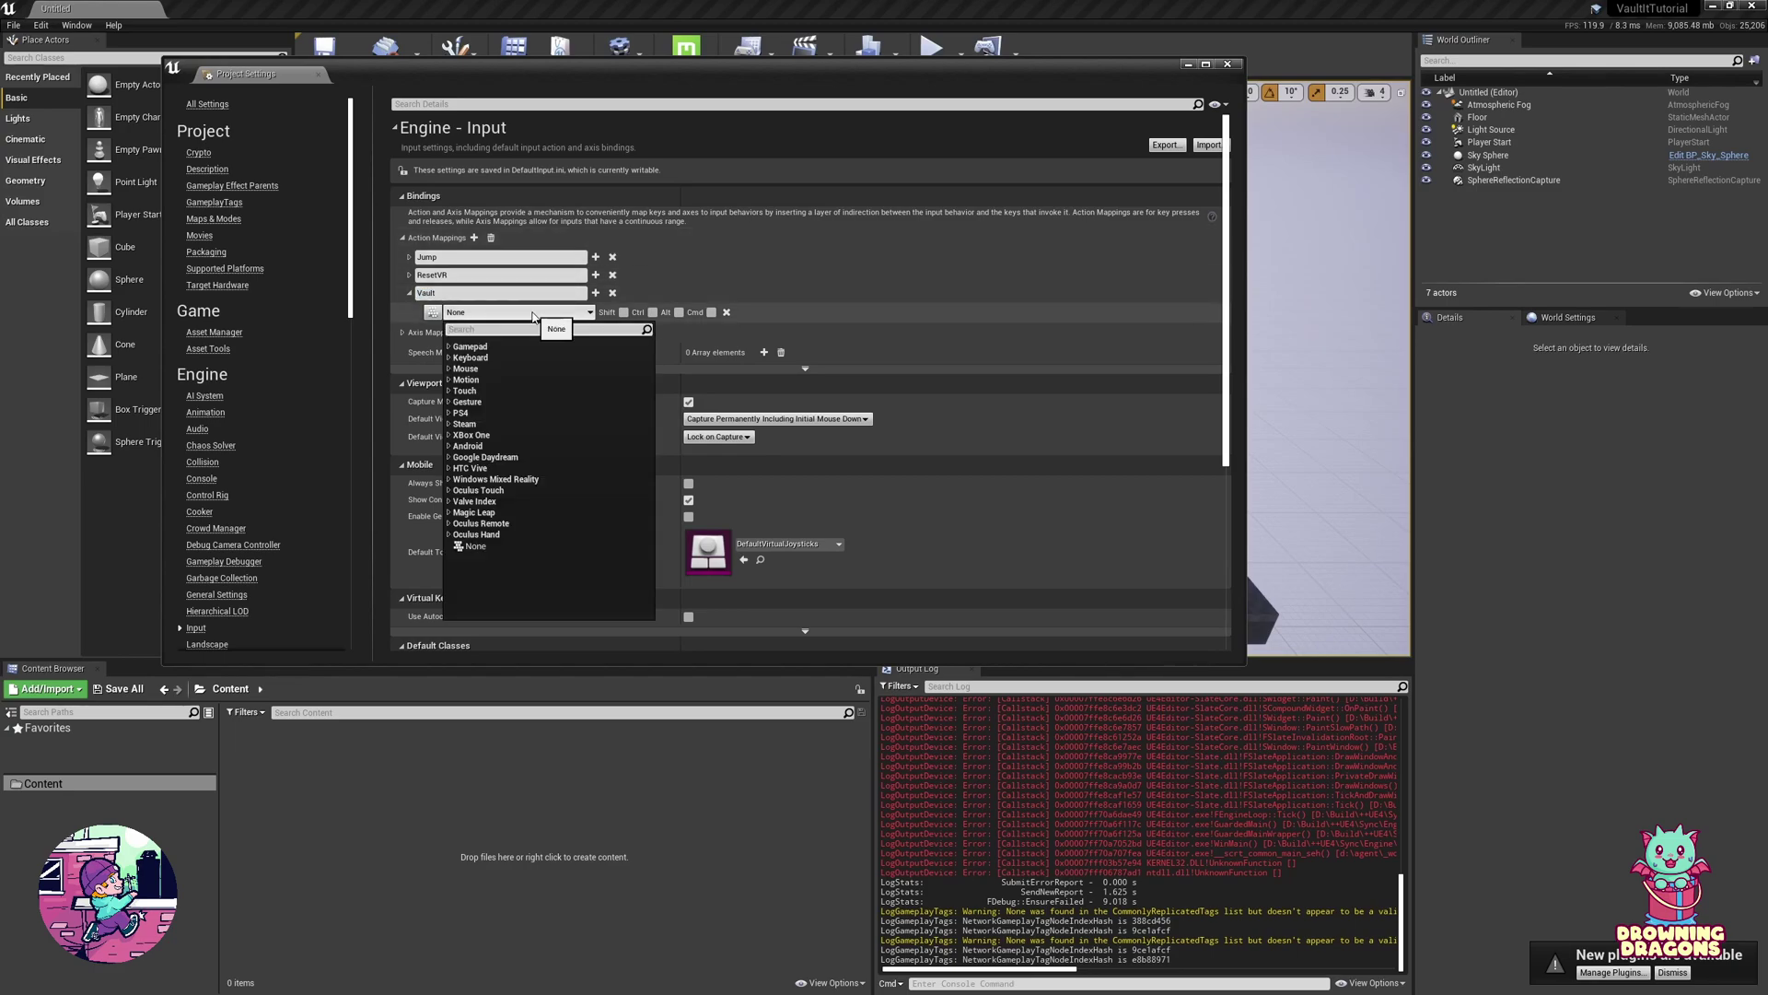
{"action": "type", "text": "v"}
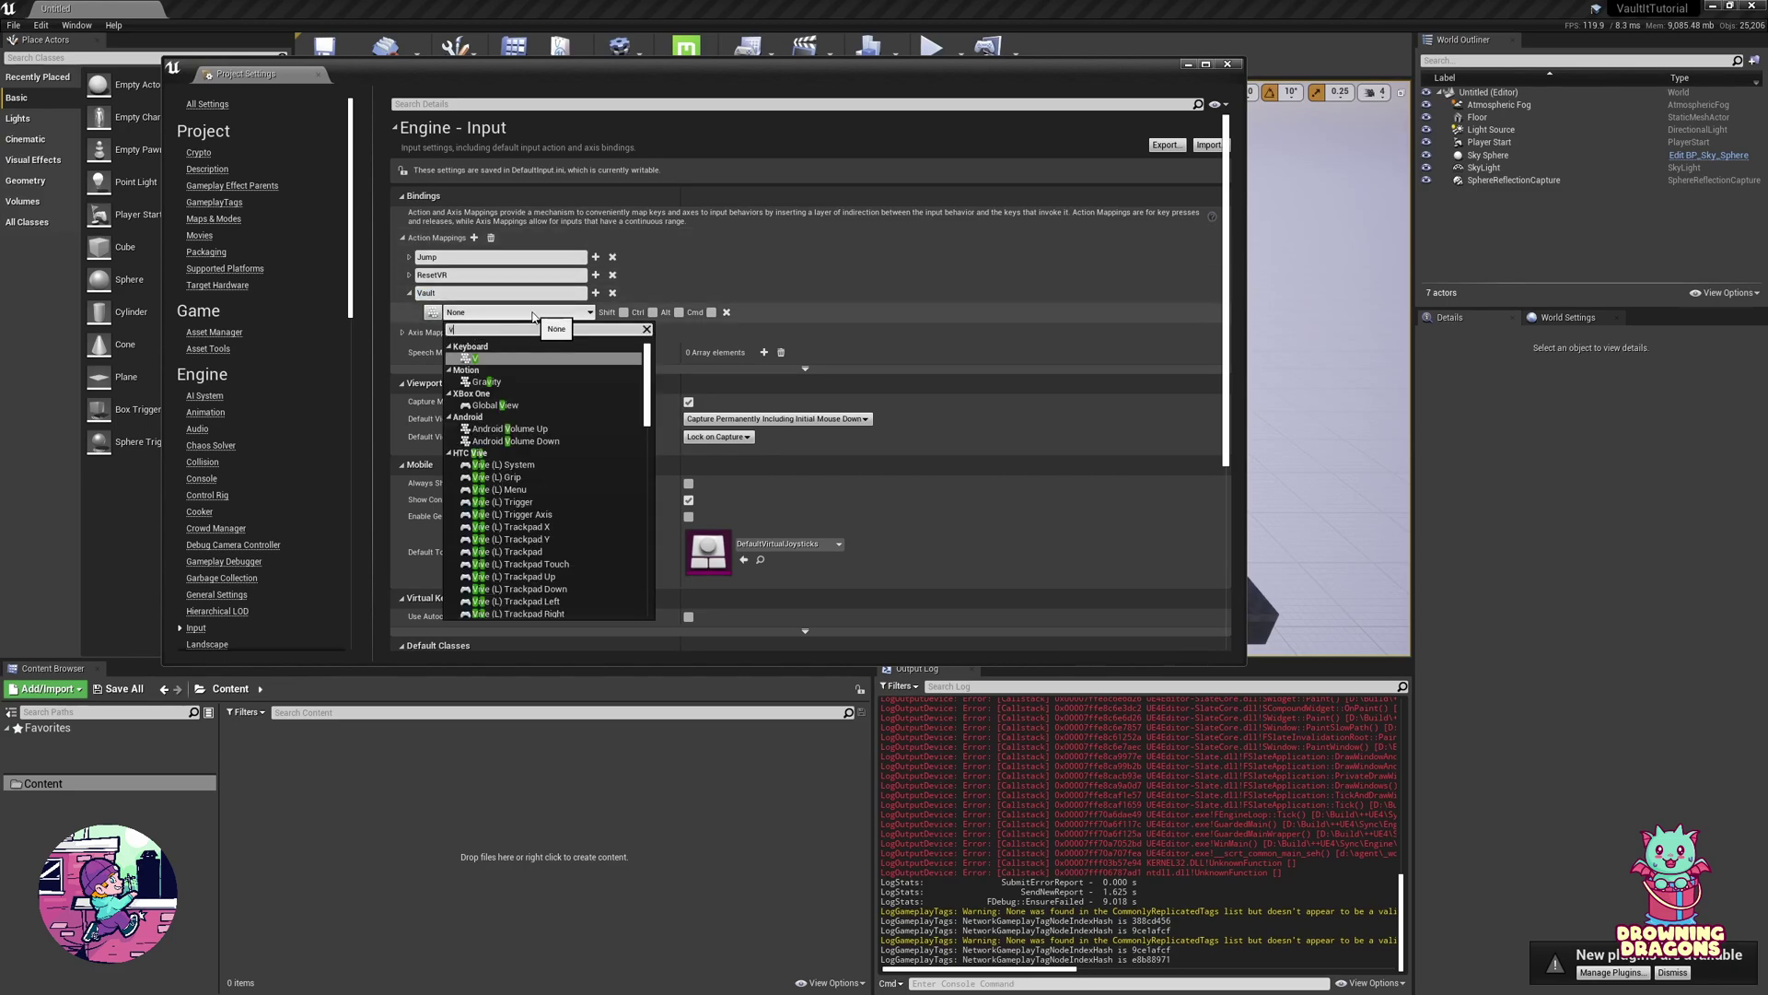
{"action": "left_click", "coordinate": [499, 362]}
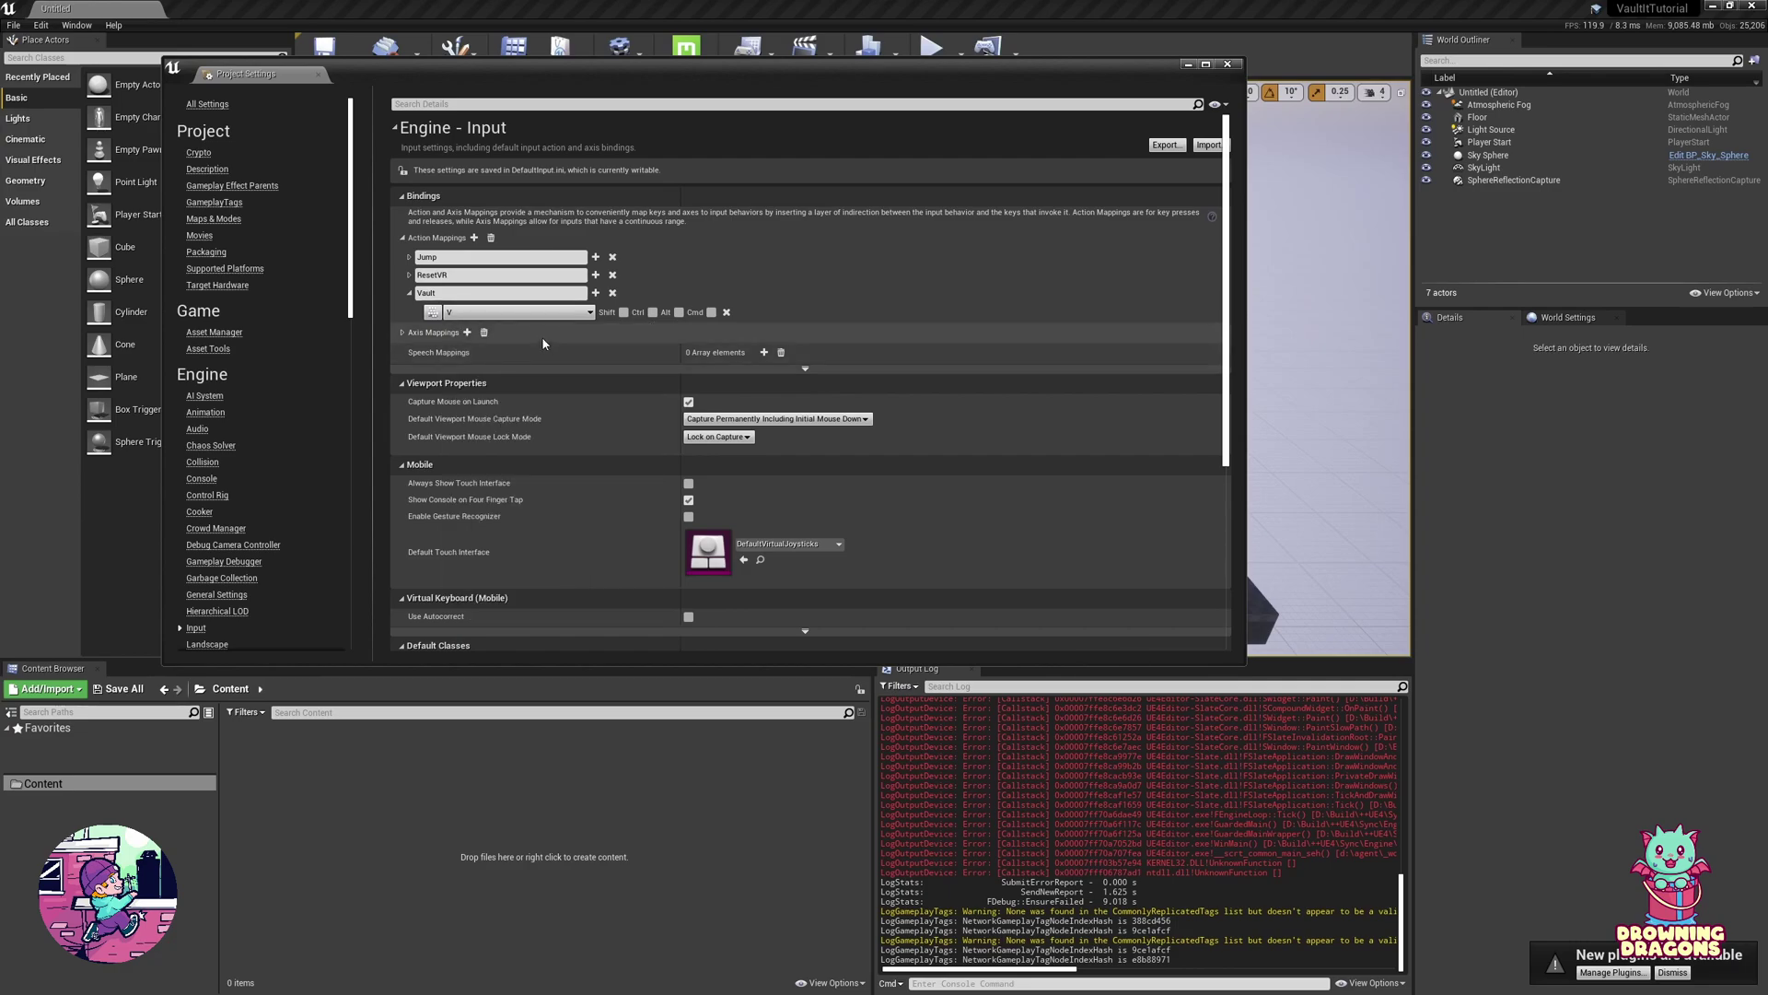
Step: Capture V again as the key bound to the Vault action mapping
{"action": "left_click", "coordinate": [433, 312]}
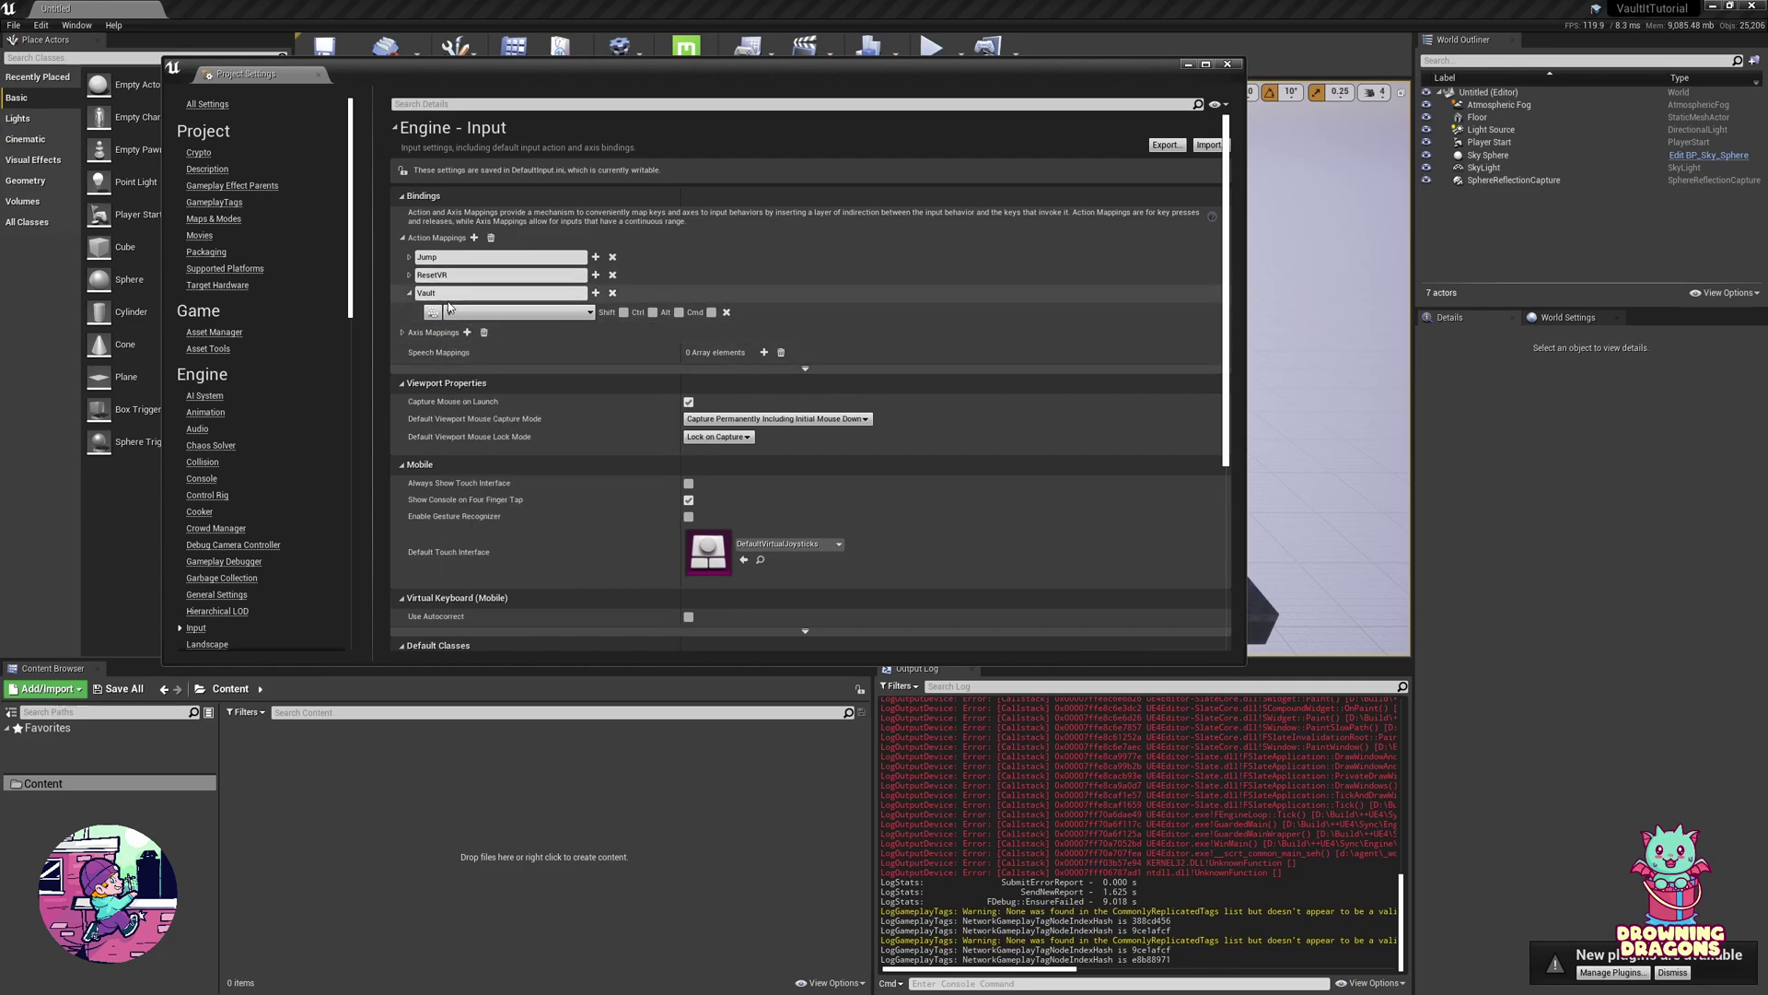
{"action": "key", "text": "v"}
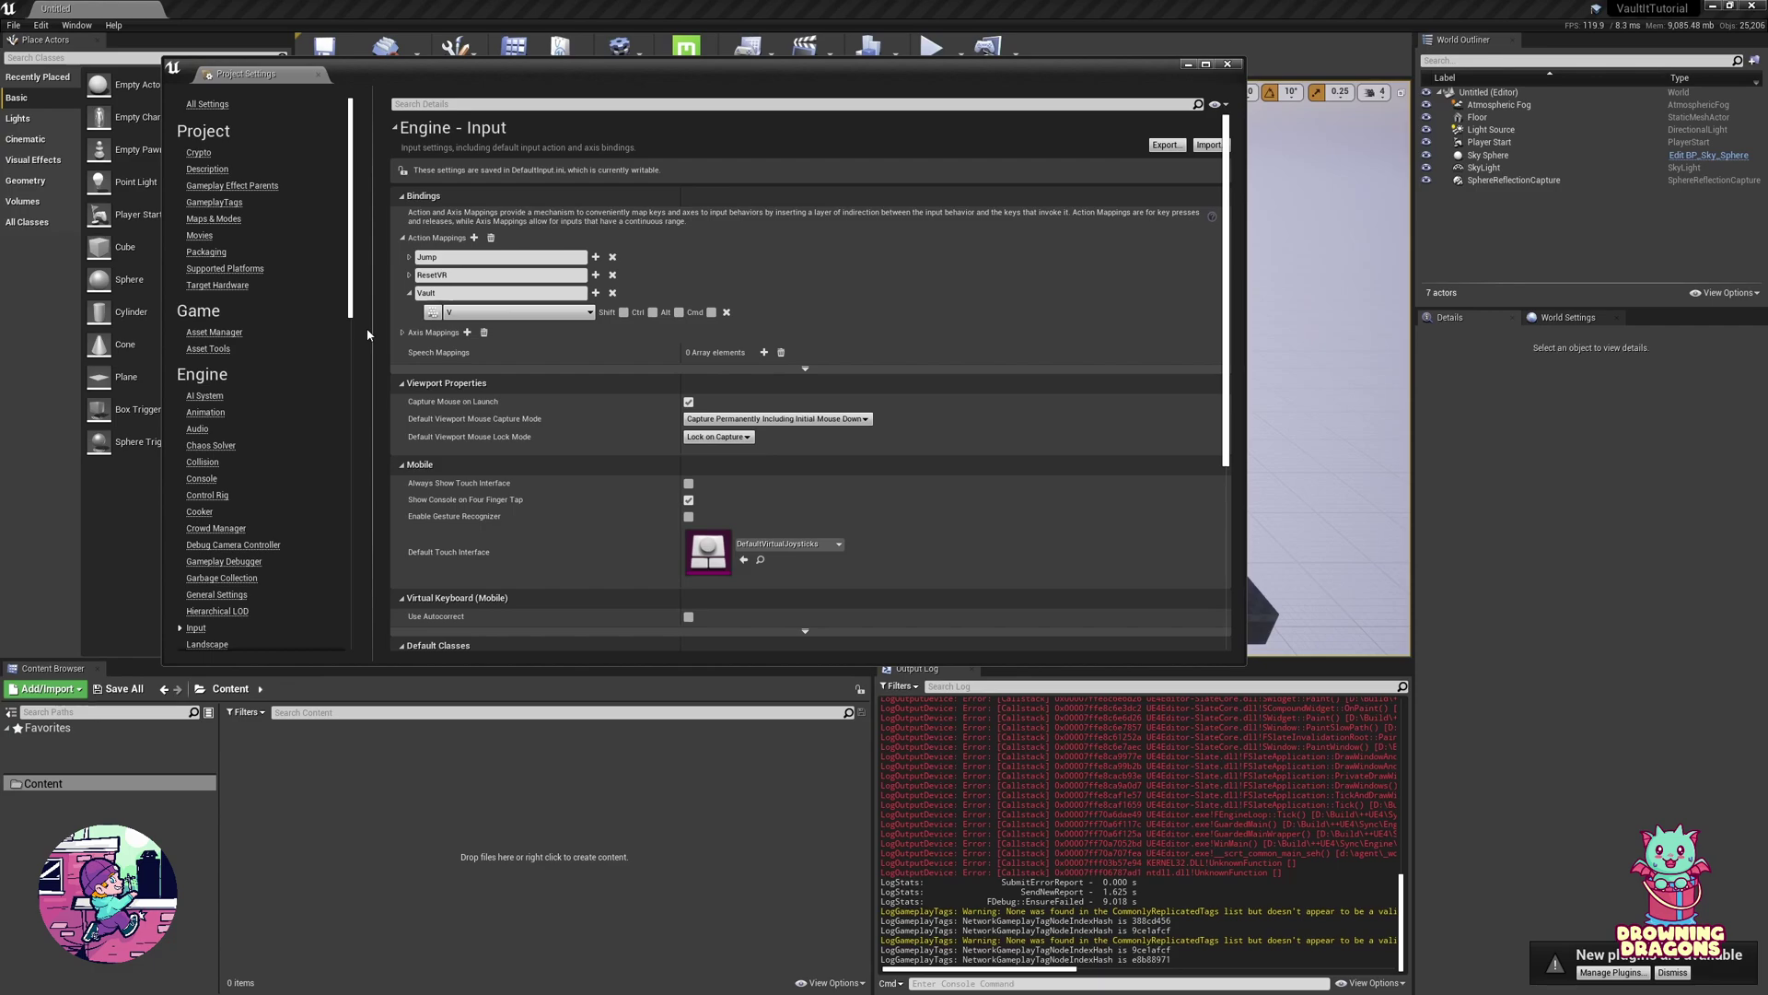
Step: Create a collision preset named Vault in the project's Collision settings, with Query Only (No Physics Collision) and object type Pawn
{"action": "left_click", "coordinate": [202, 461]}
{"action": "scroll", "coordinate": [239, 401], "scroll_direction": "down", "scroll_amount": 1}
{"action": "left_click", "coordinate": [590, 364]}
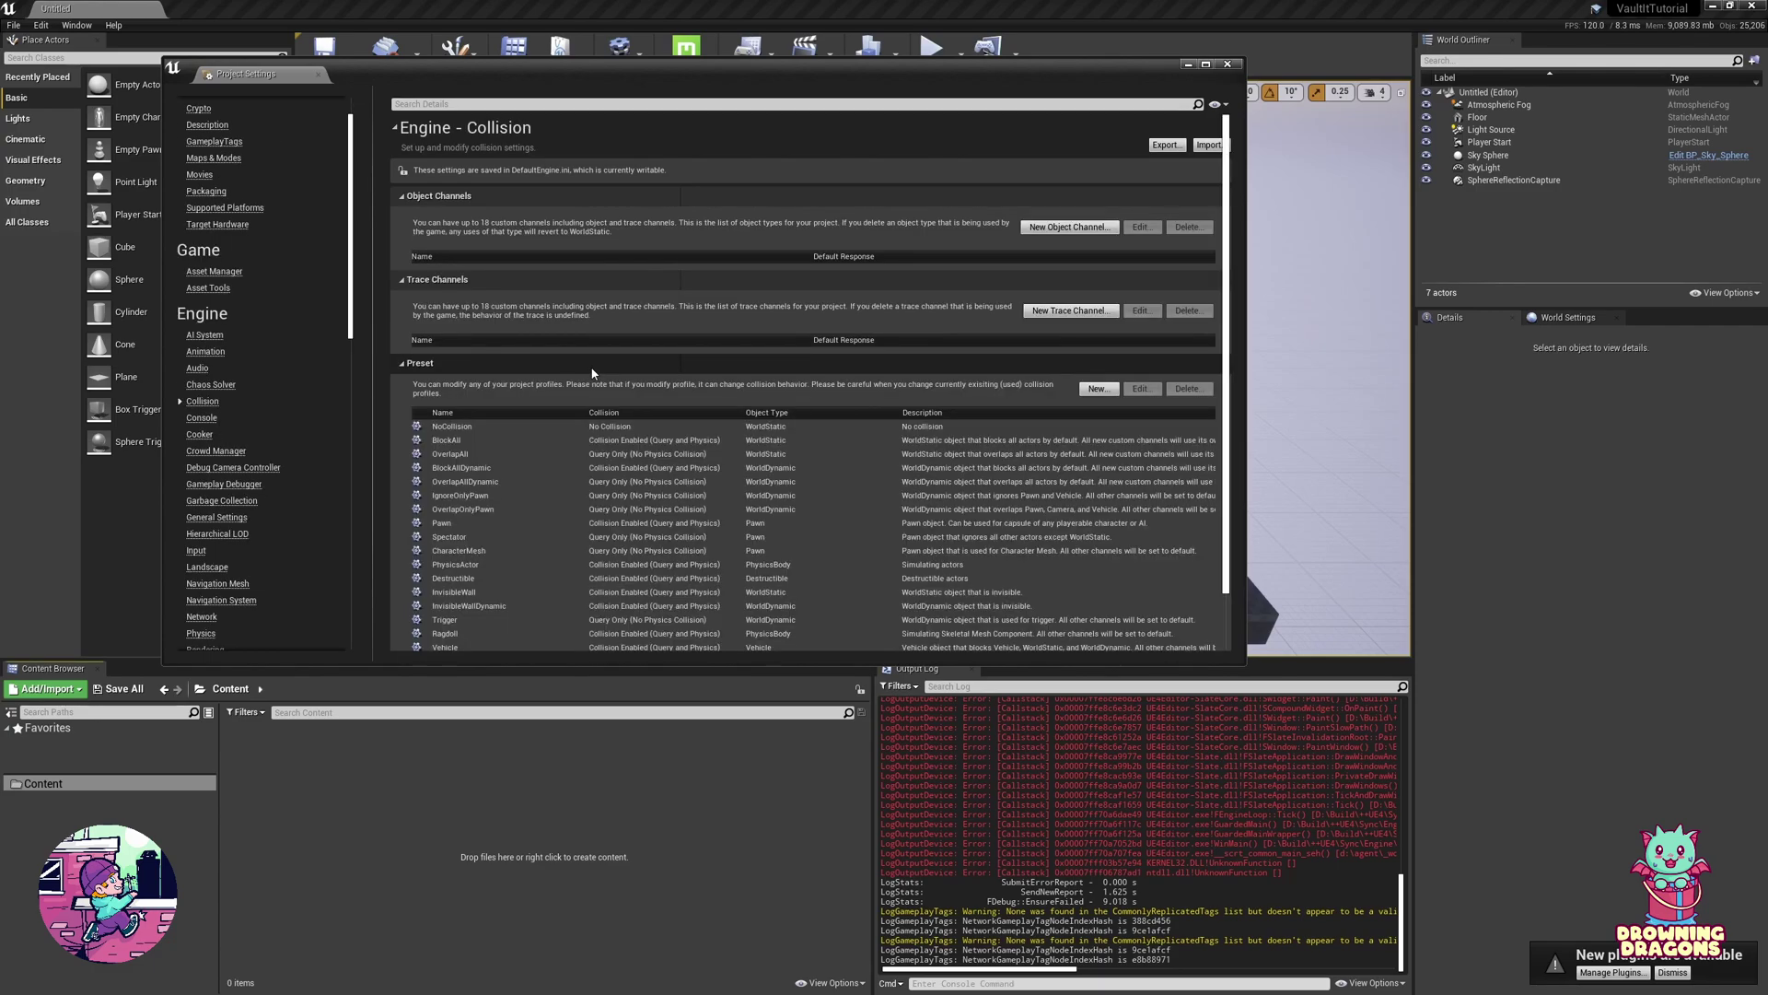
{"action": "scroll", "coordinate": [858, 516], "scroll_direction": "down", "scroll_amount": 1}
{"action": "left_click", "coordinate": [1098, 365]}
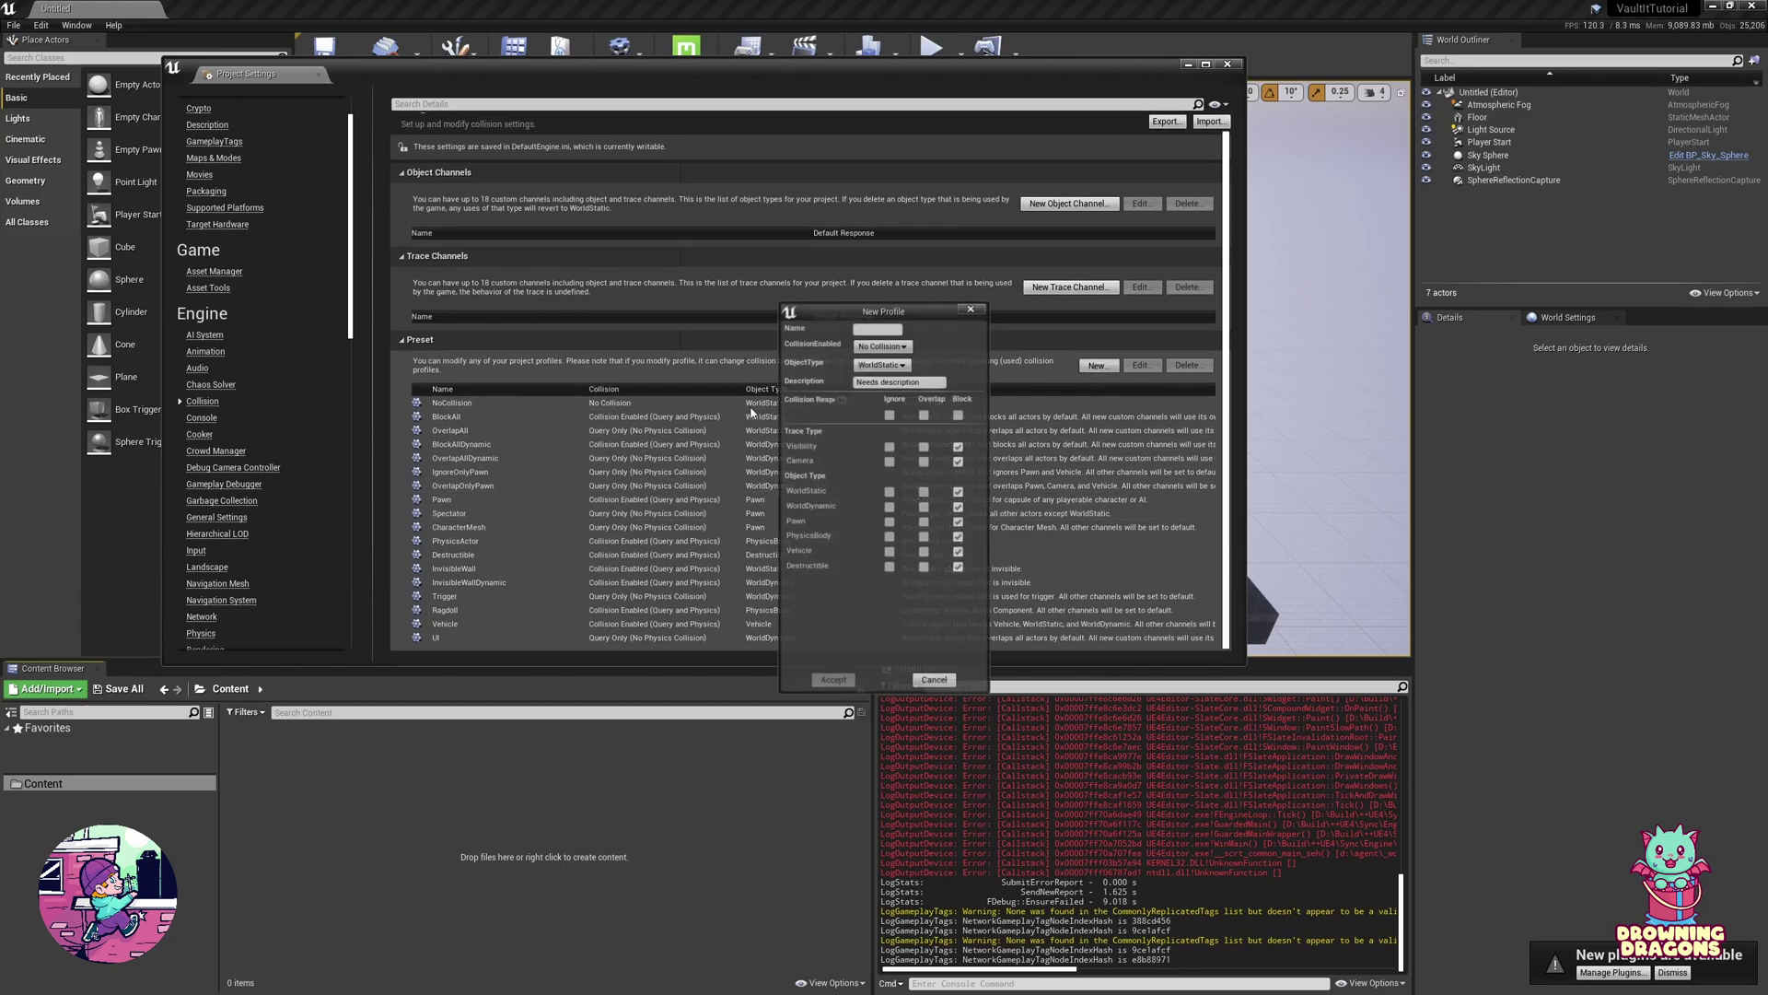
{"action": "type", "text": "Vault"}
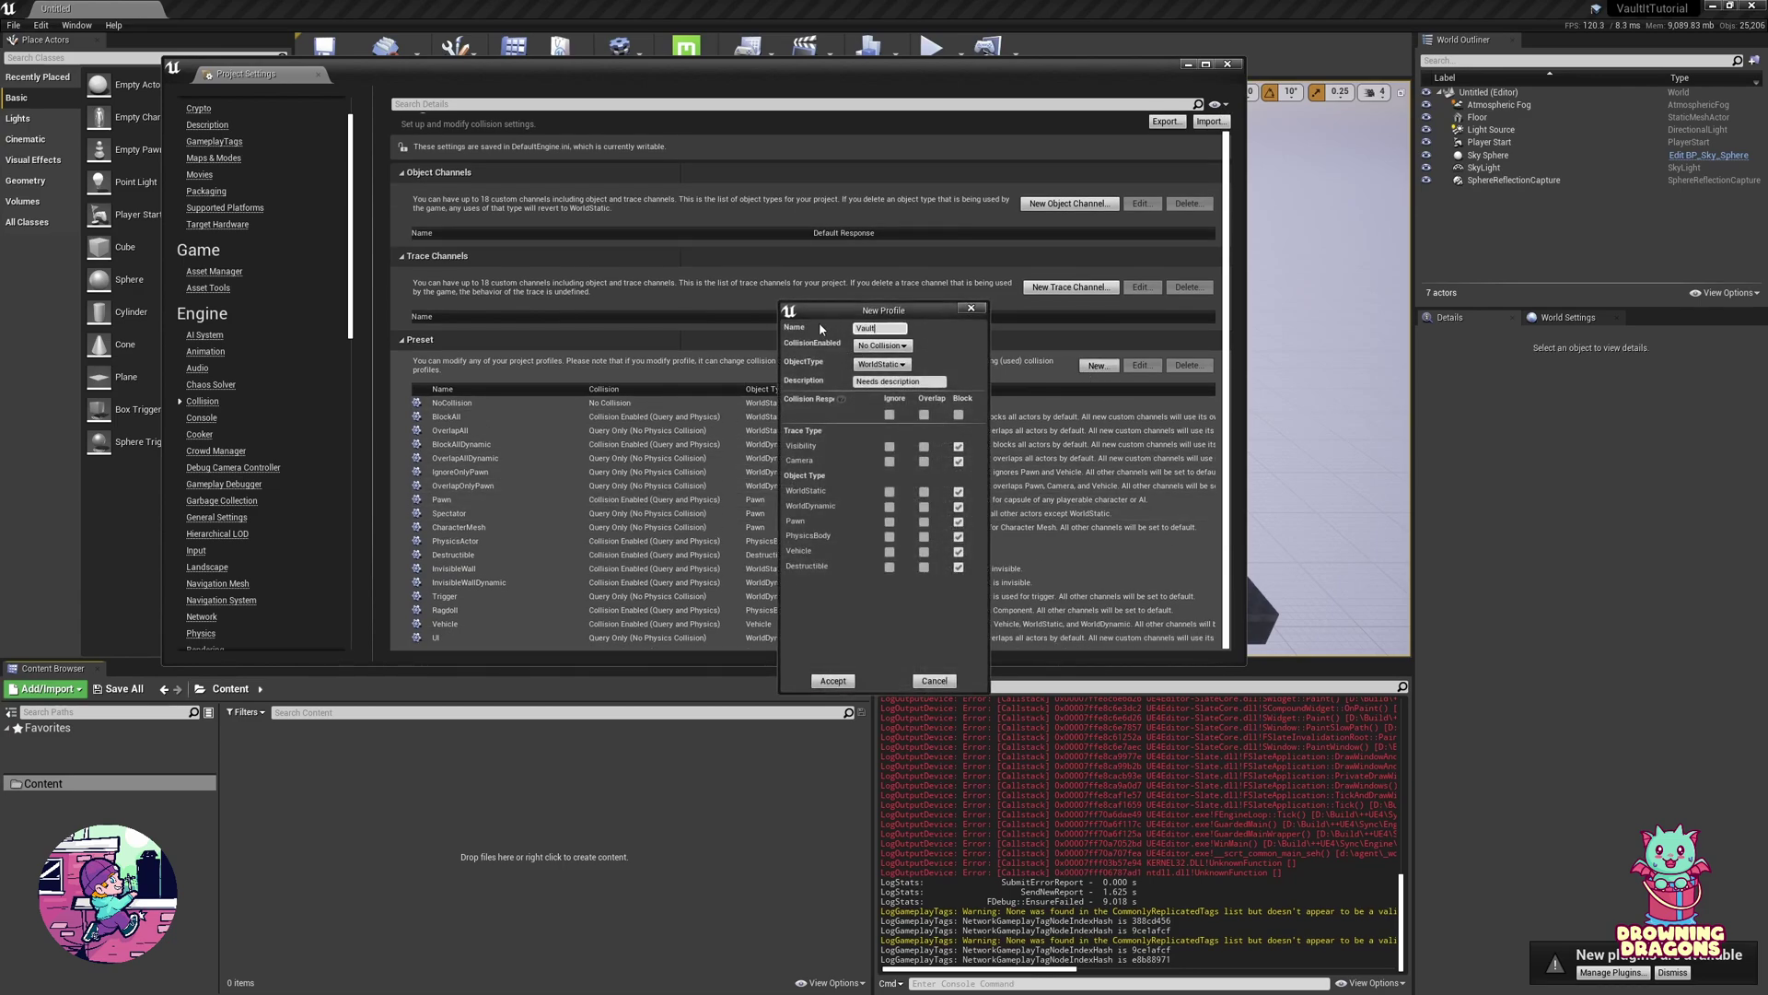
{"action": "left_click", "coordinate": [869, 346]}
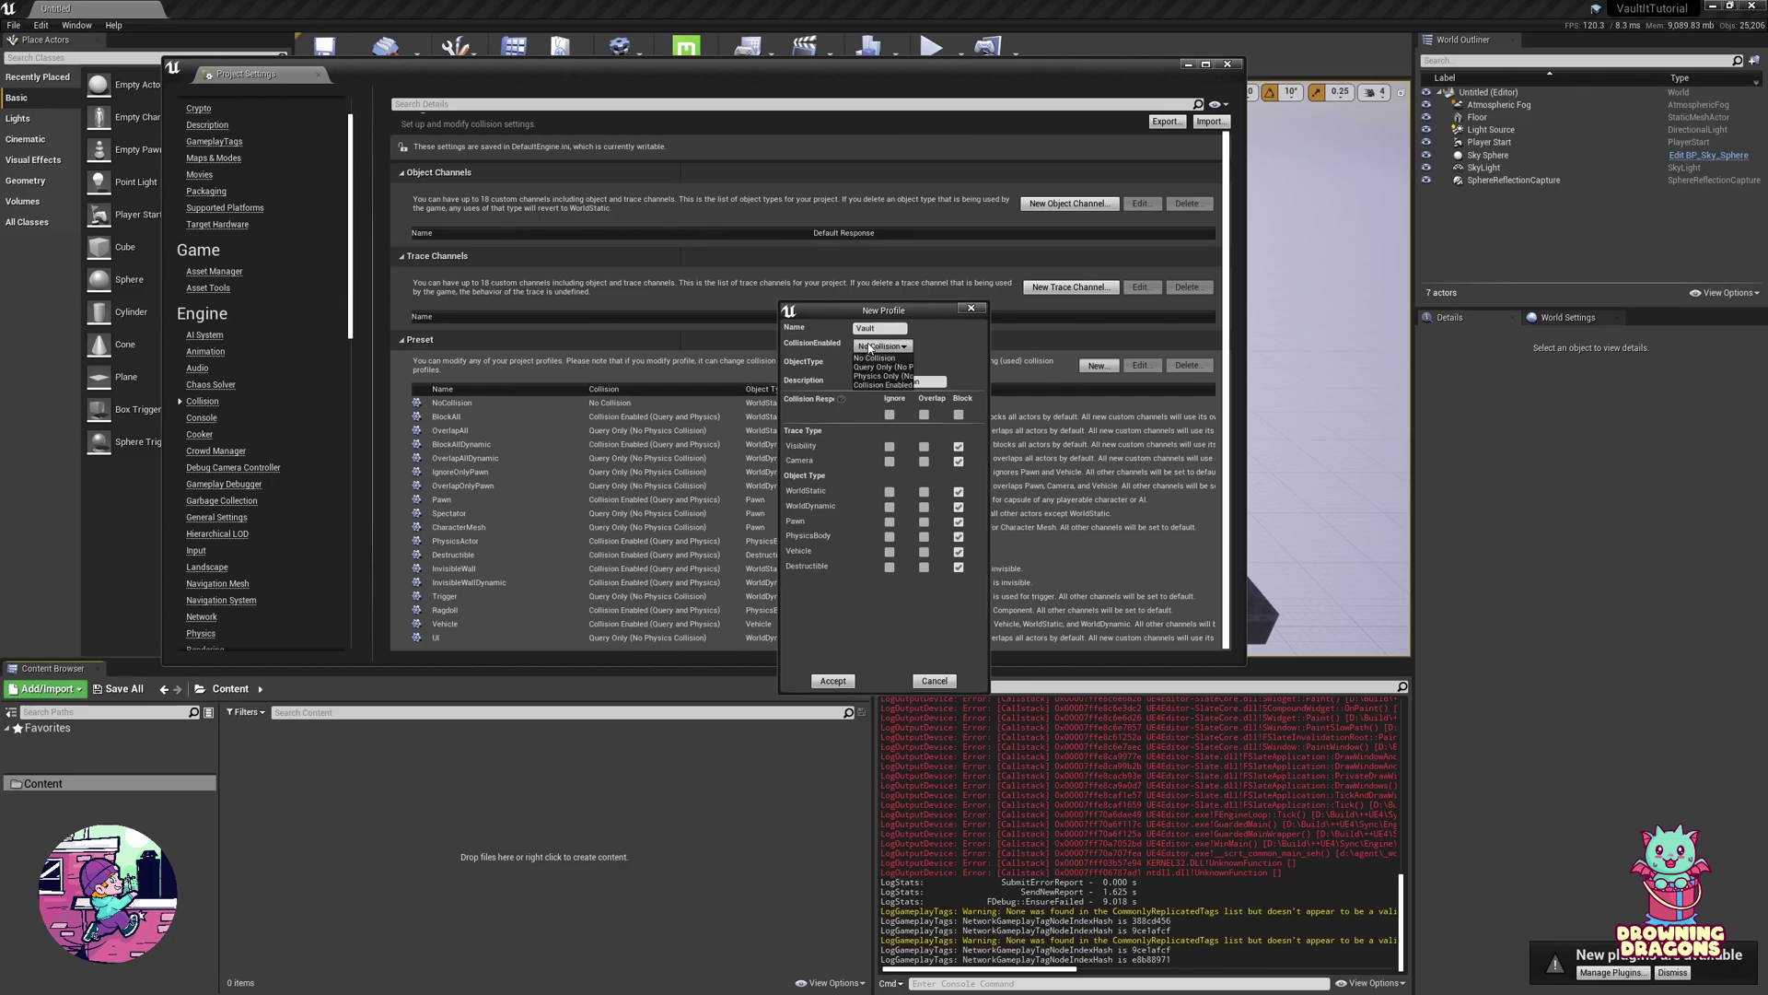
{"action": "left_click", "coordinate": [871, 366]}
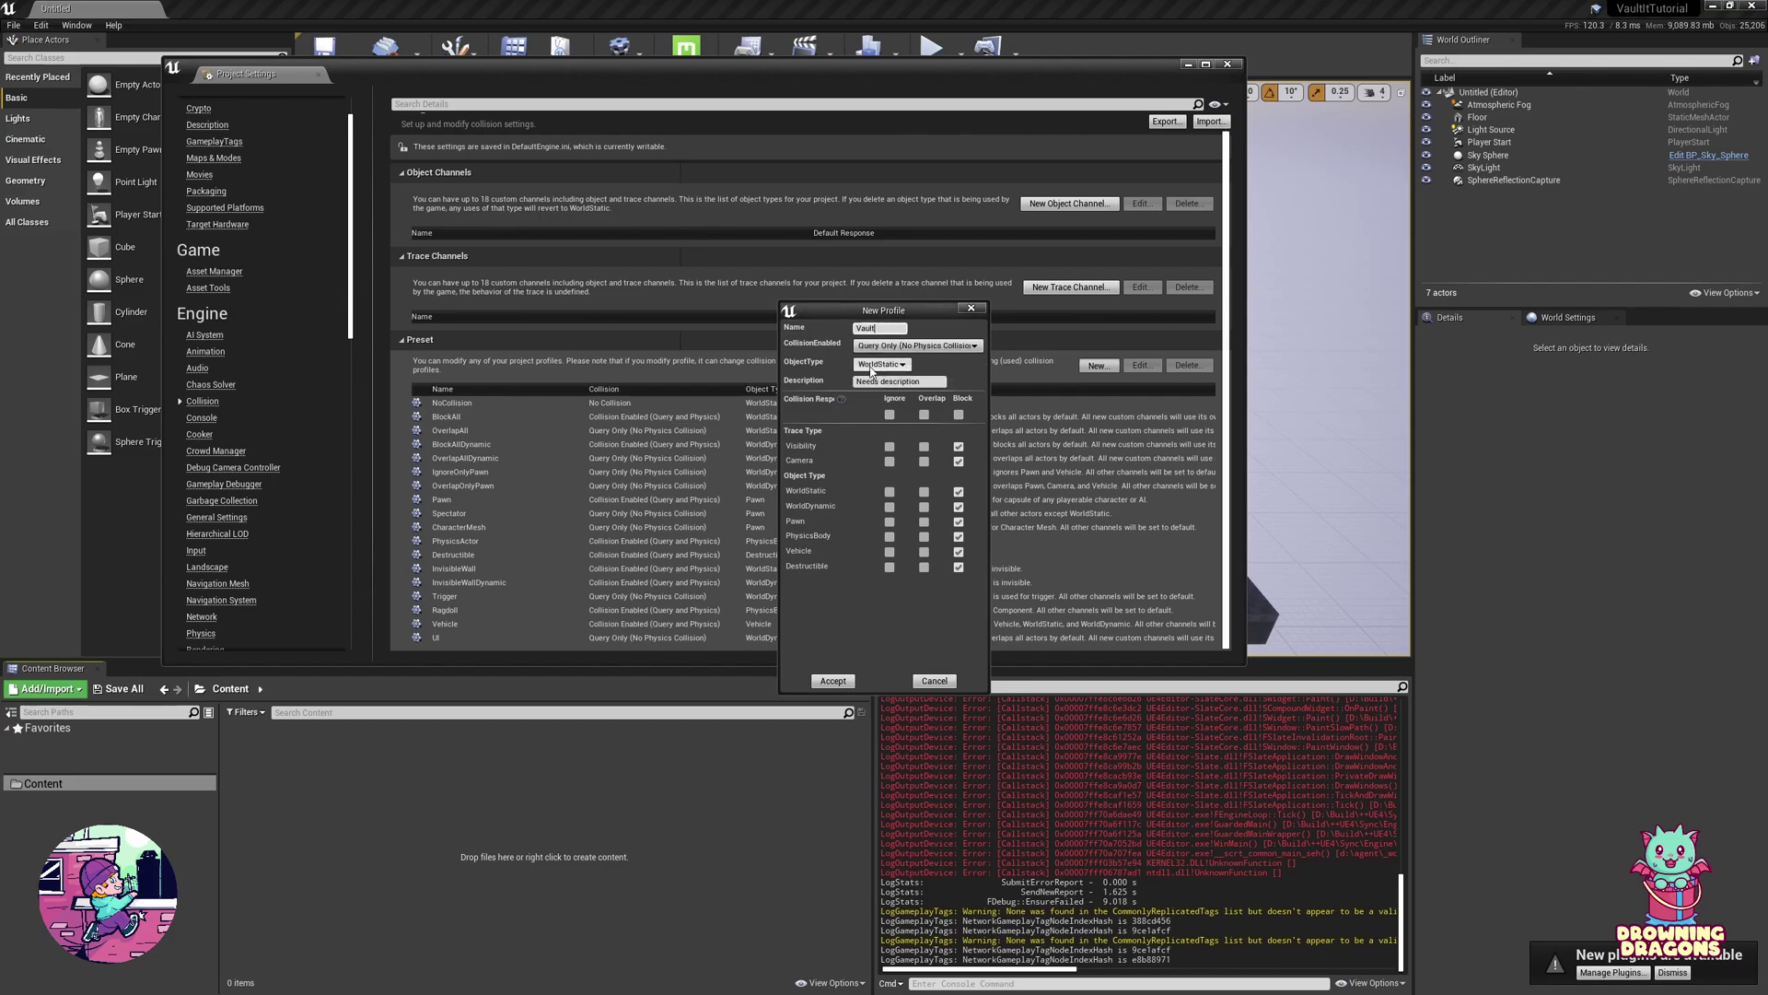
{"action": "left_click", "coordinate": [870, 367]}
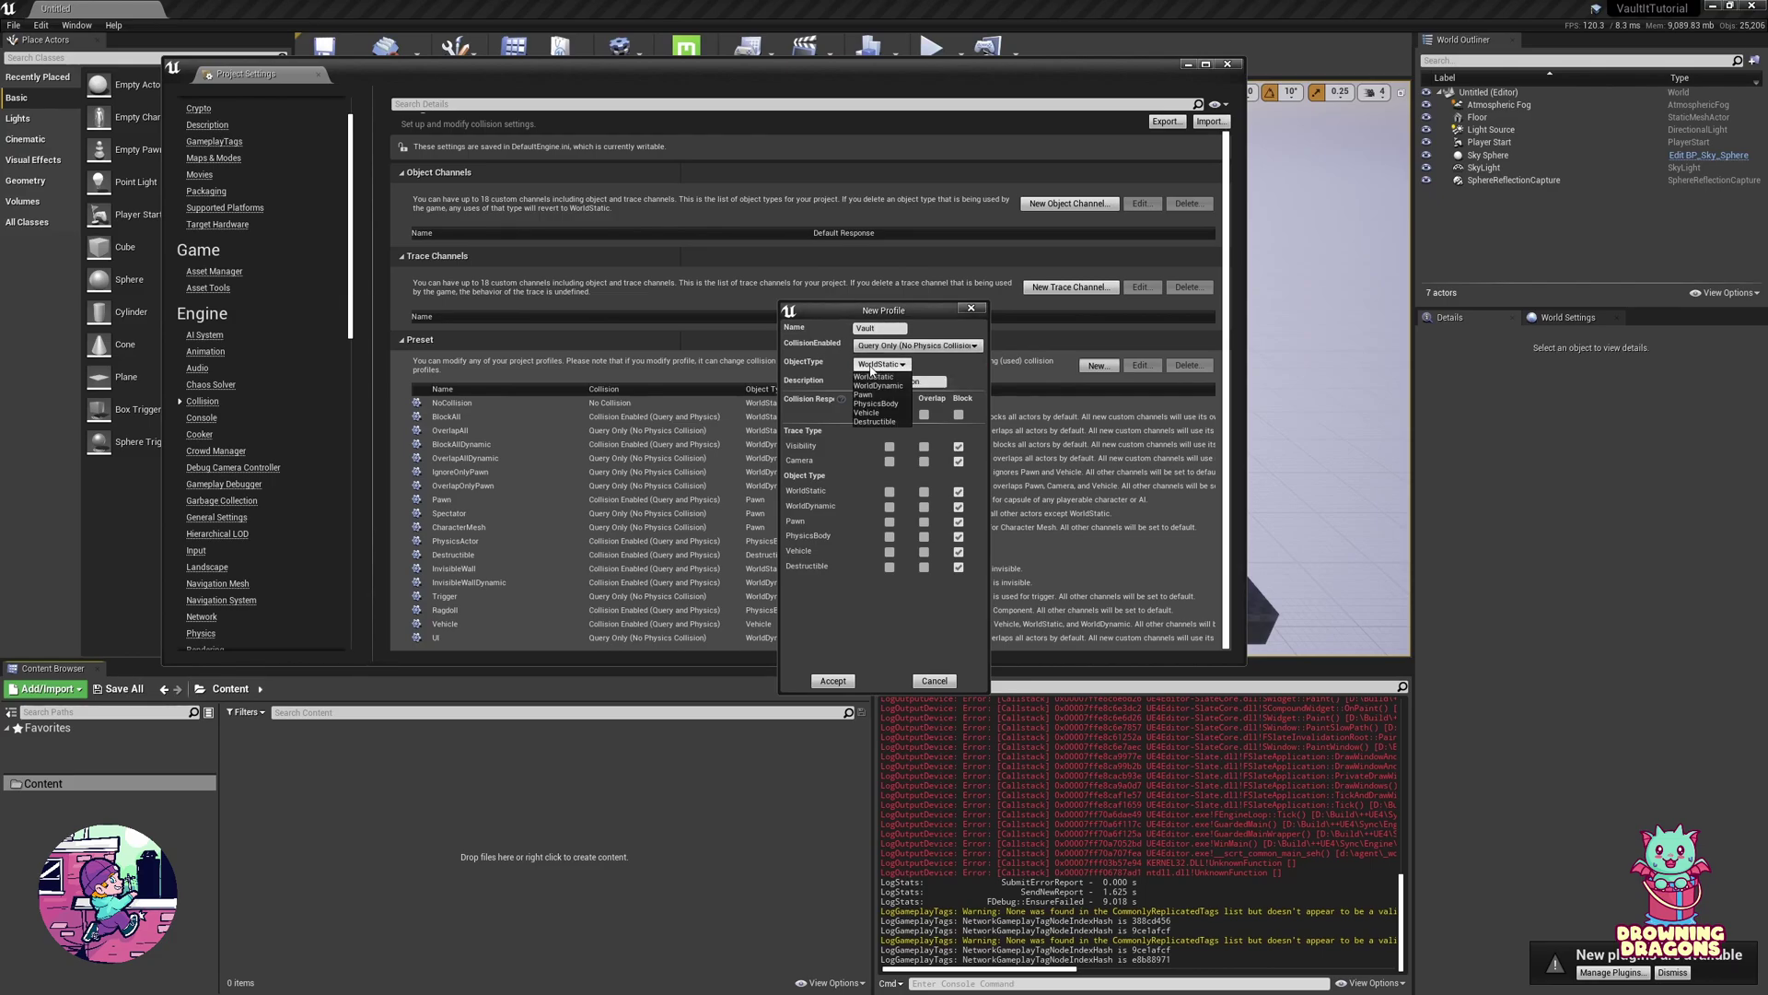
{"action": "left_click", "coordinate": [867, 394]}
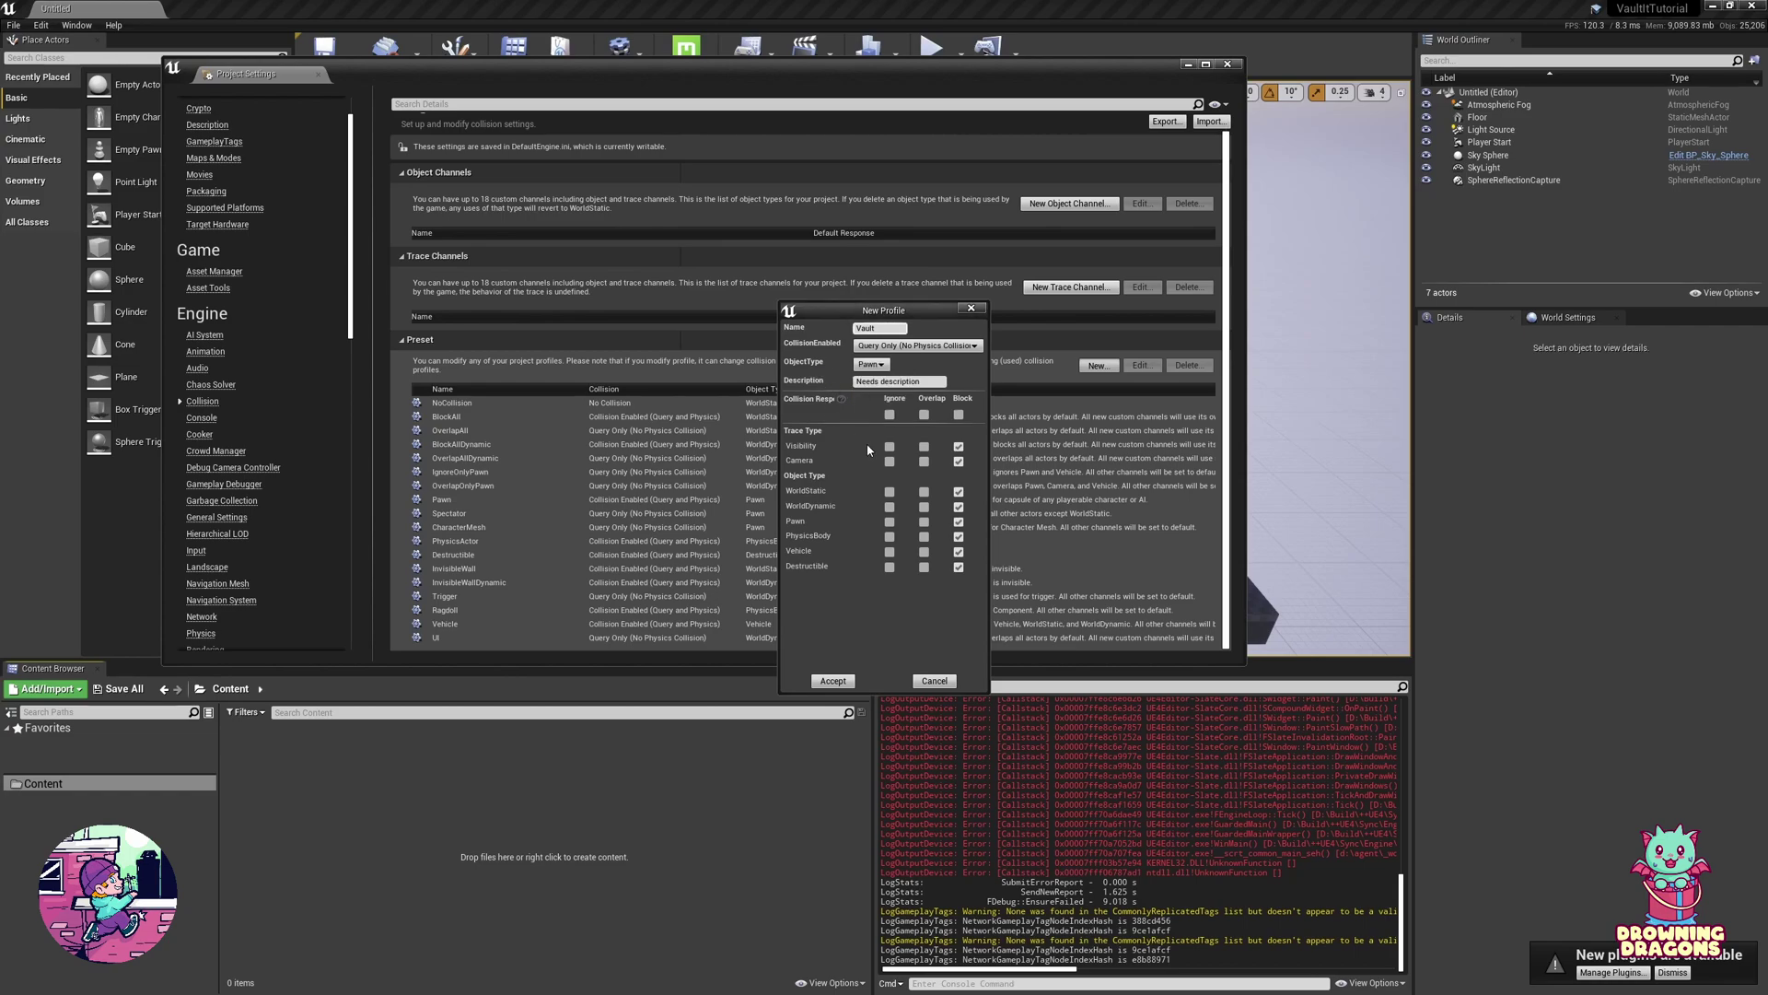
Step: Set the Vault profile to ignore the Visibility and Camera traces, keep WorldStatic on Block, and accept the profile
{"action": "left_click", "coordinate": [890, 446]}
{"action": "left_click", "coordinate": [890, 462]}
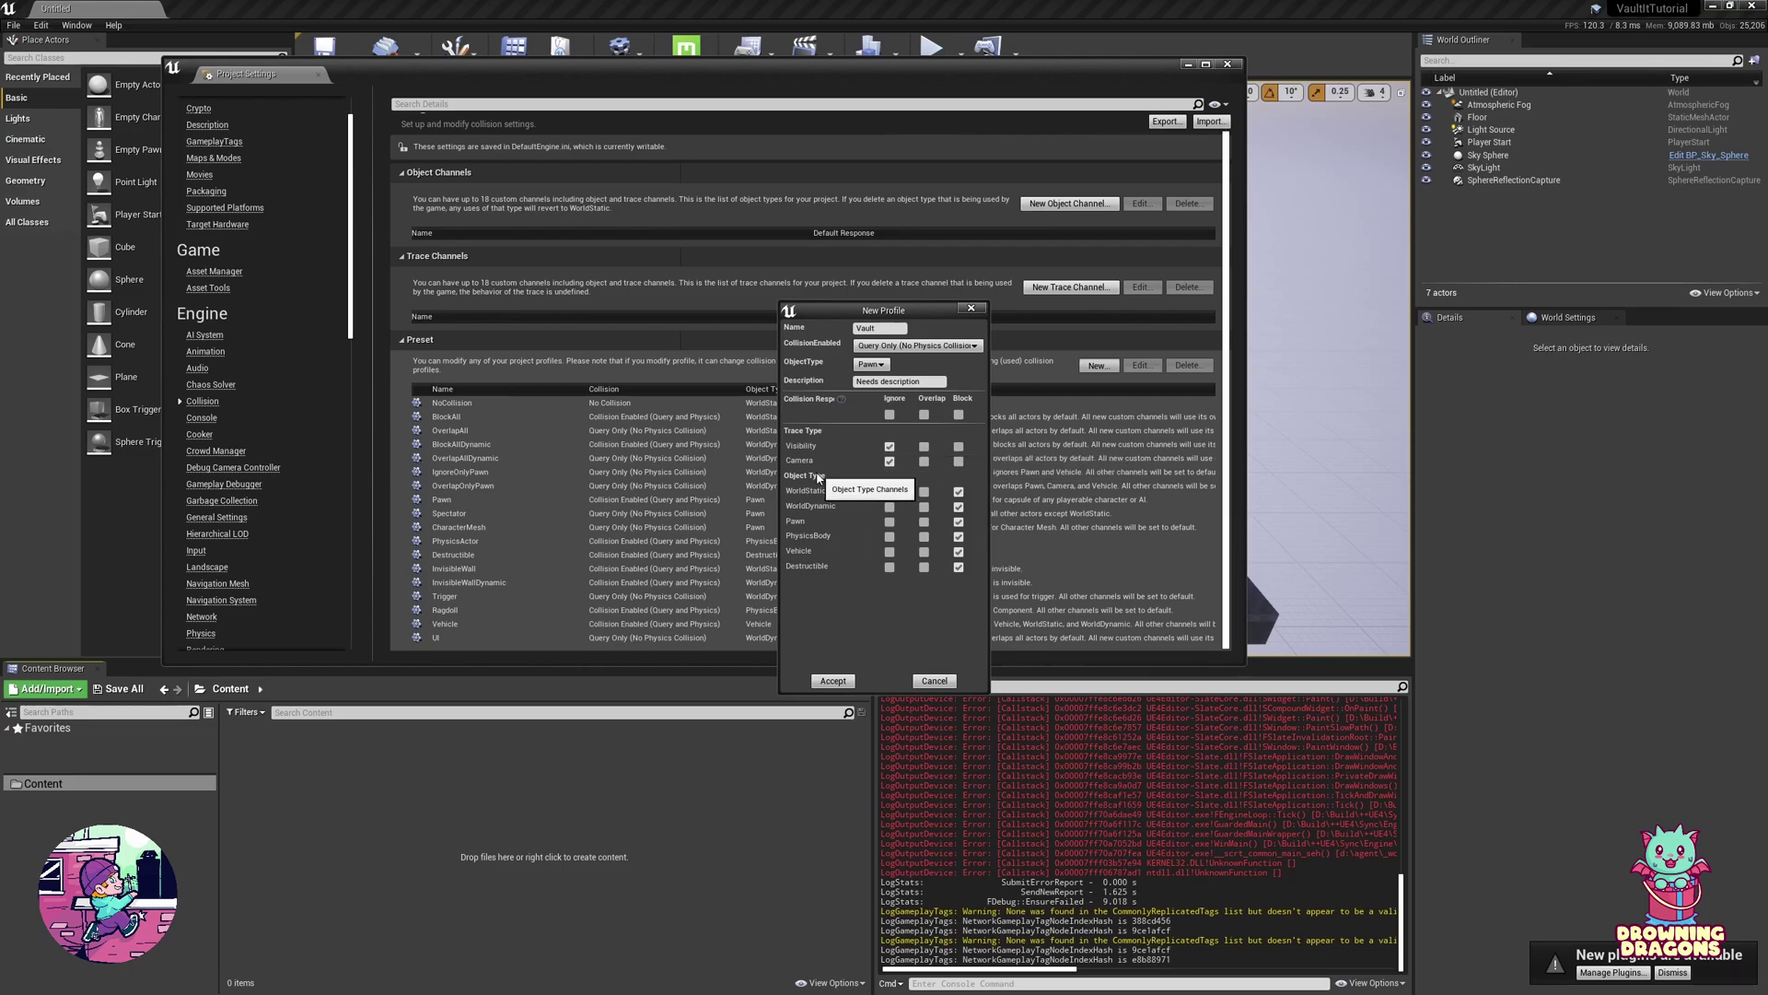
{"action": "left_click", "coordinate": [959, 491]}
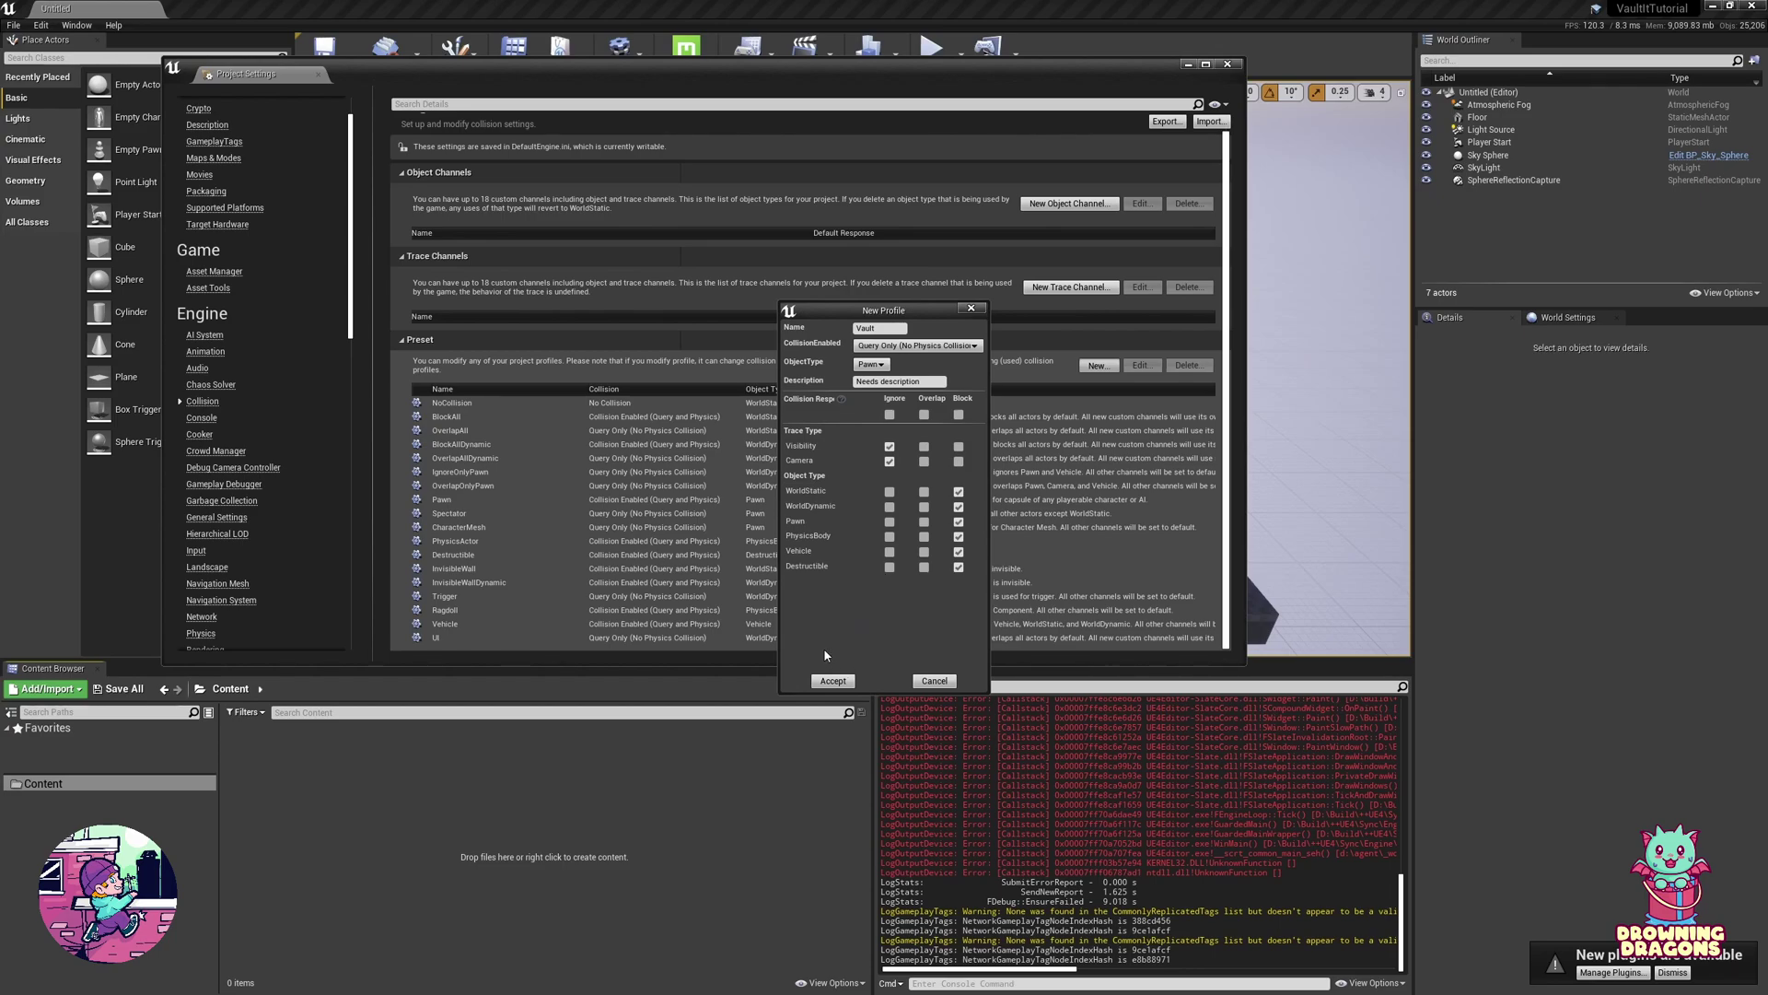
{"action": "left_click", "coordinate": [833, 680]}
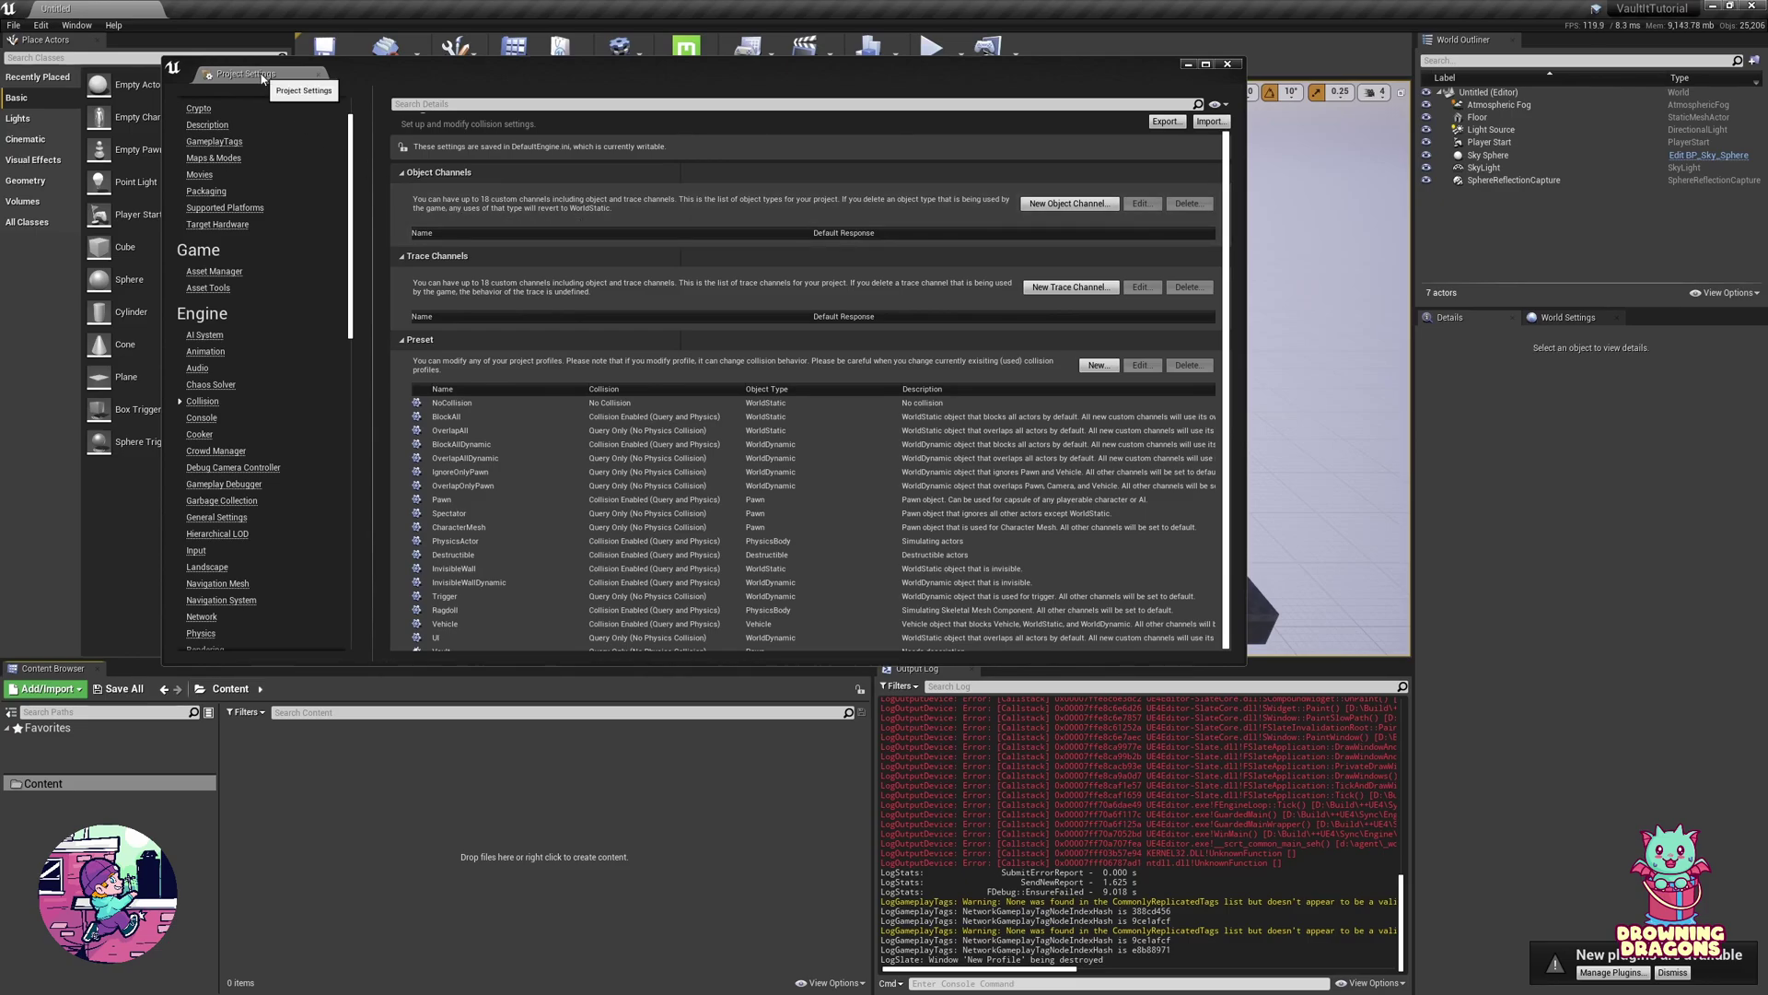
Step: Review the project's GameplayTags settings and close Project Settings
{"action": "left_click", "coordinate": [213, 141]}
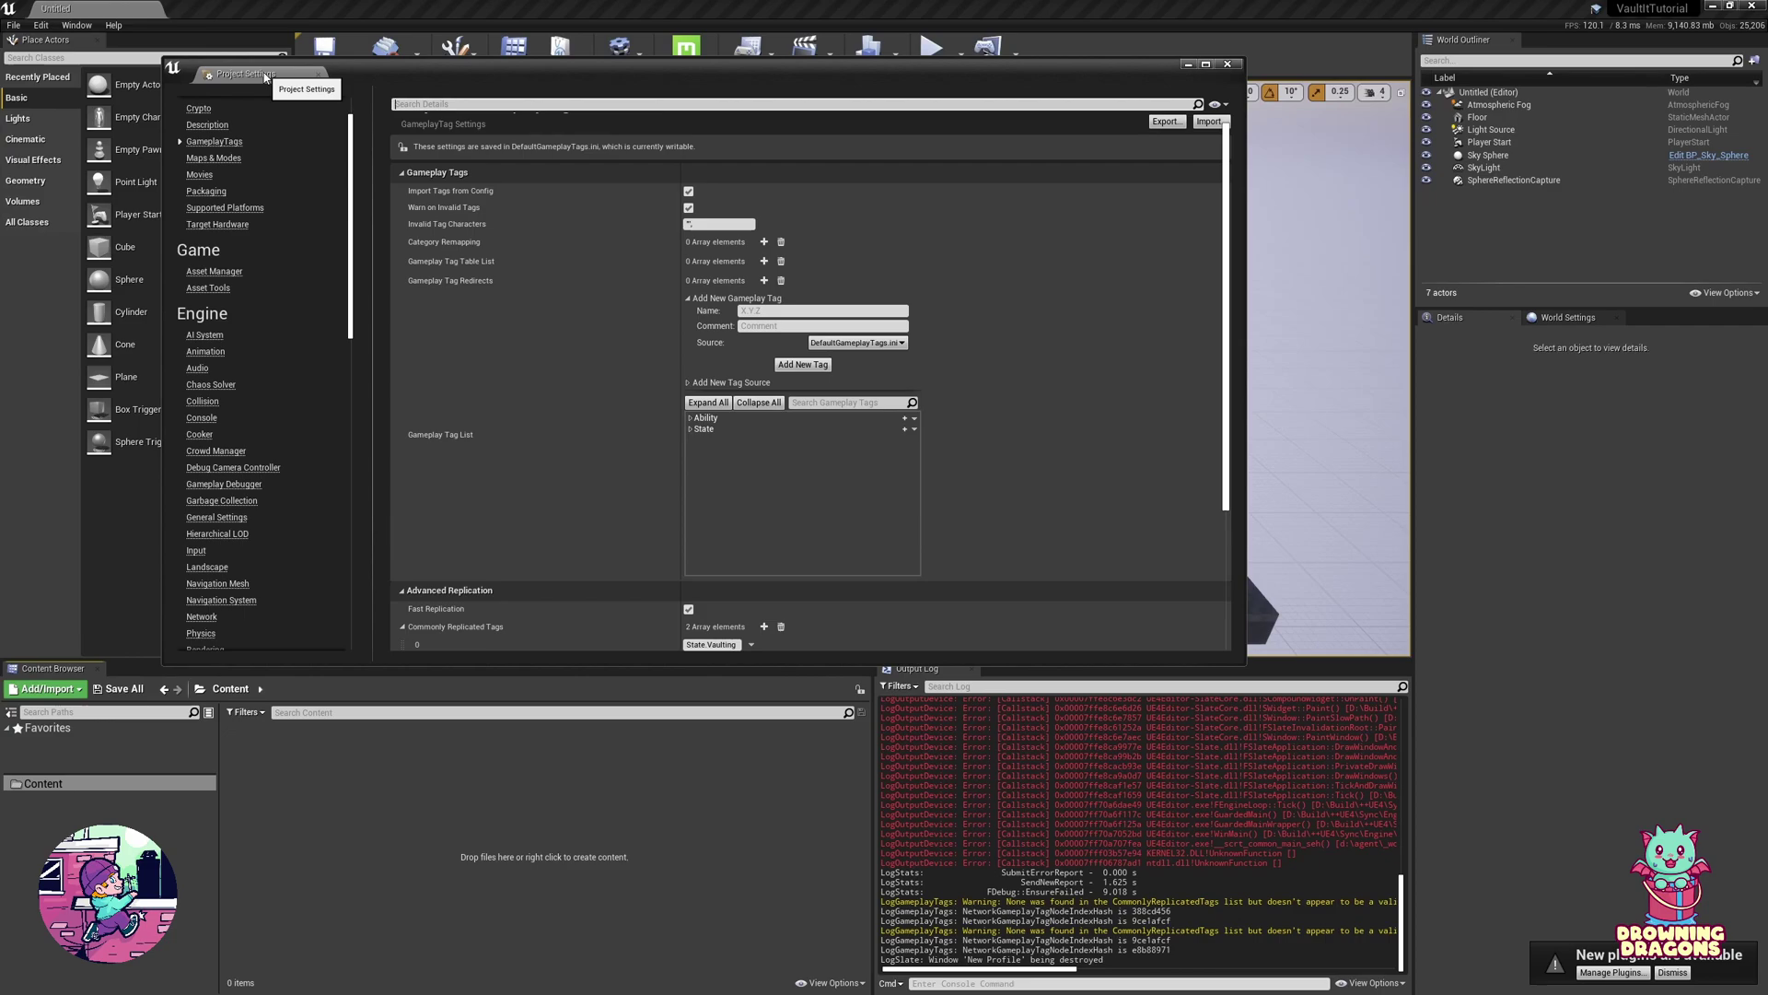
{"action": "left_click", "coordinate": [319, 73]}
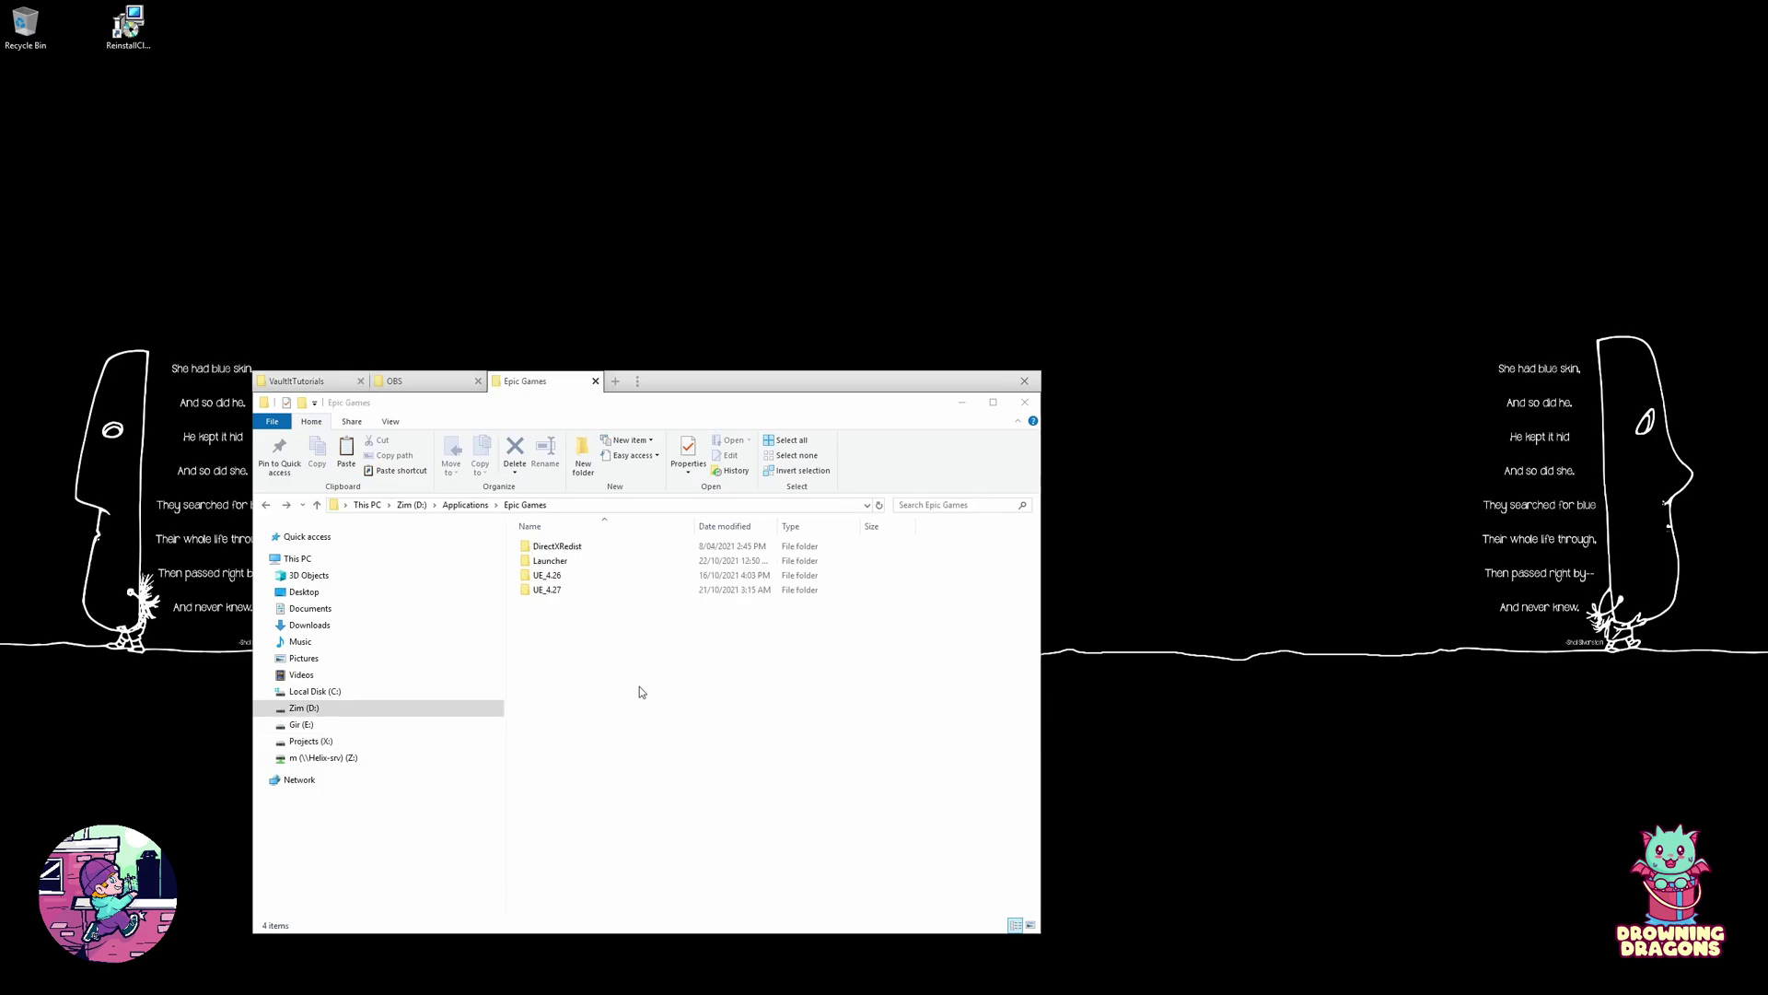
Step: In File Explorer, copy the VaultIt plugin folder from UE_4.26's Engine\Plugins\Marketplace directory
{"action": "double_click", "coordinate": [553, 578]}
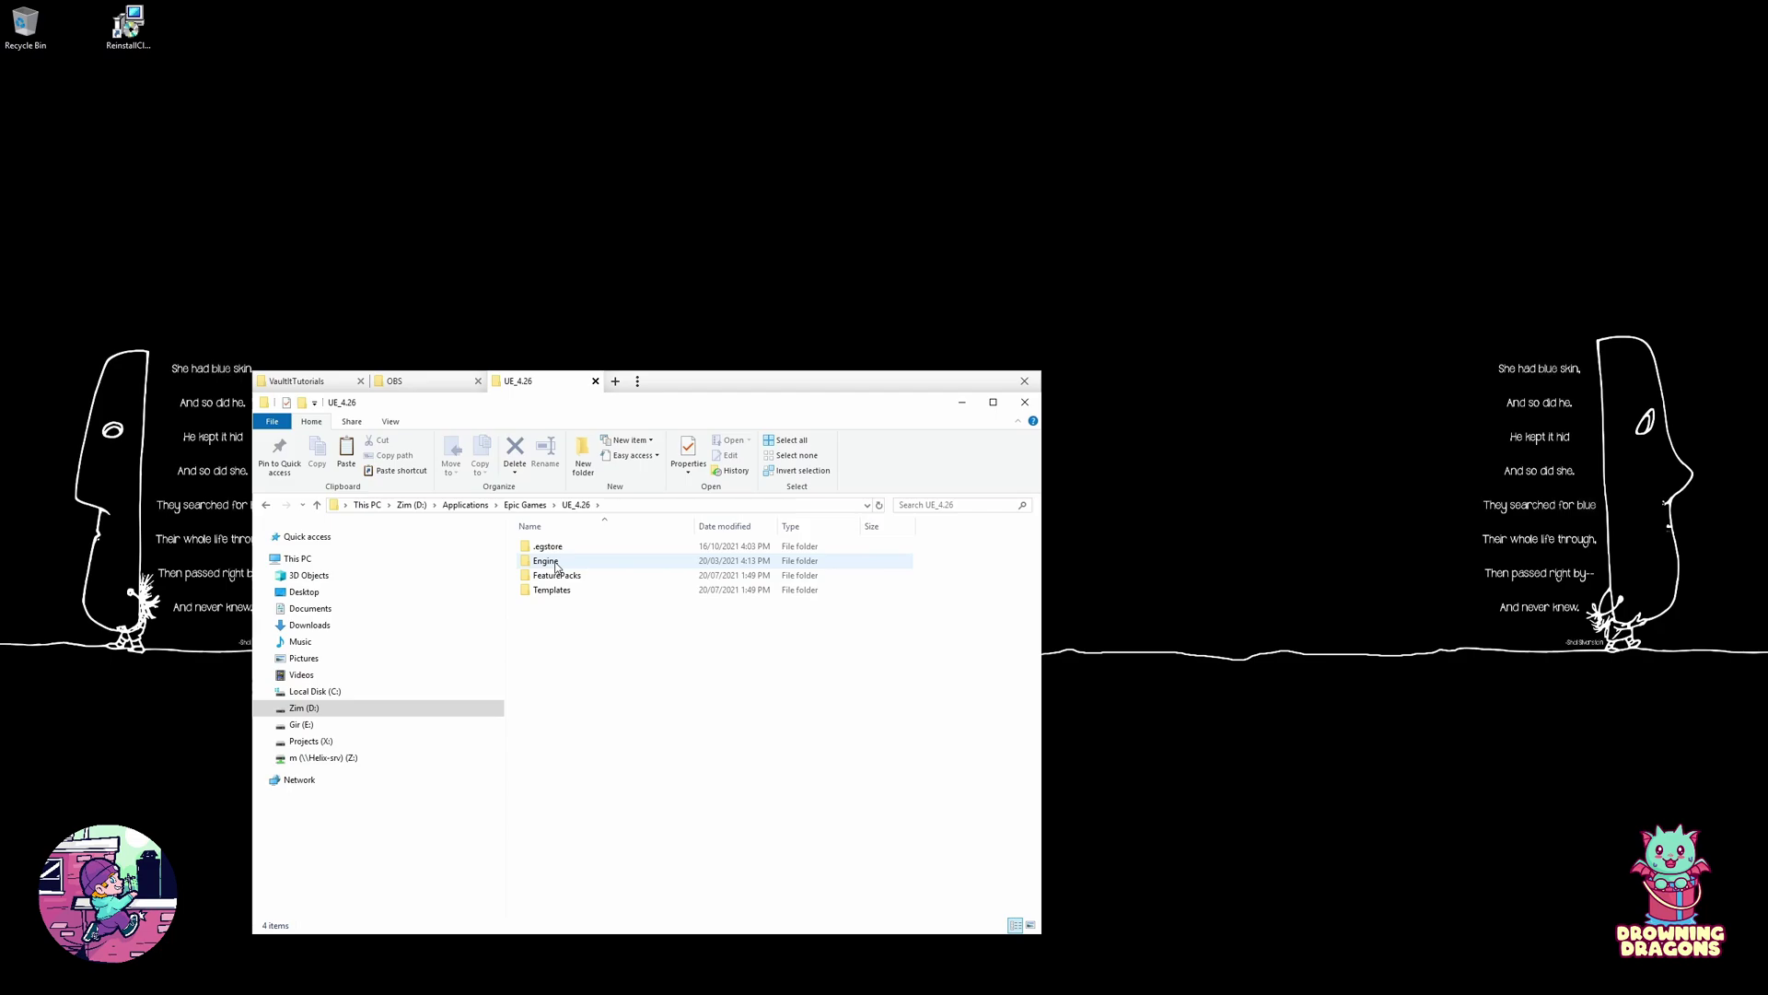
{"action": "double_click", "coordinate": [556, 567]}
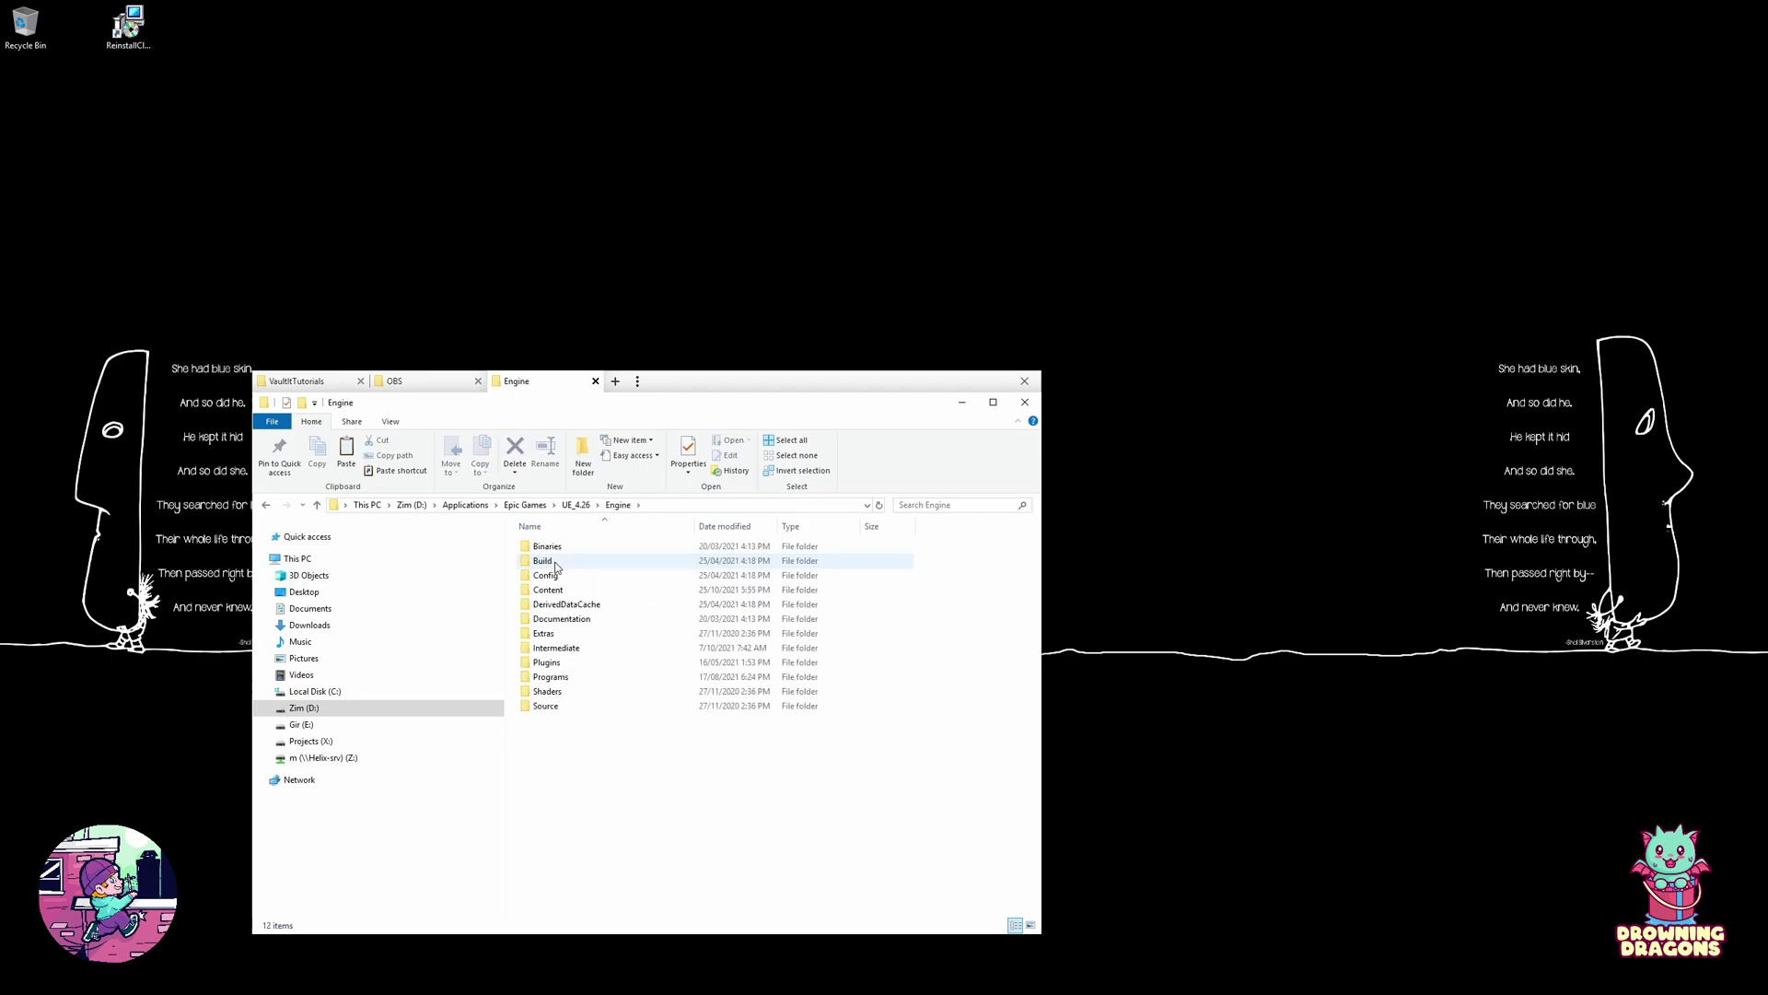
{"action": "double_click", "coordinate": [551, 663]}
{"action": "scroll", "coordinate": [622, 700], "scroll_direction": "down", "scroll_amount": 2}
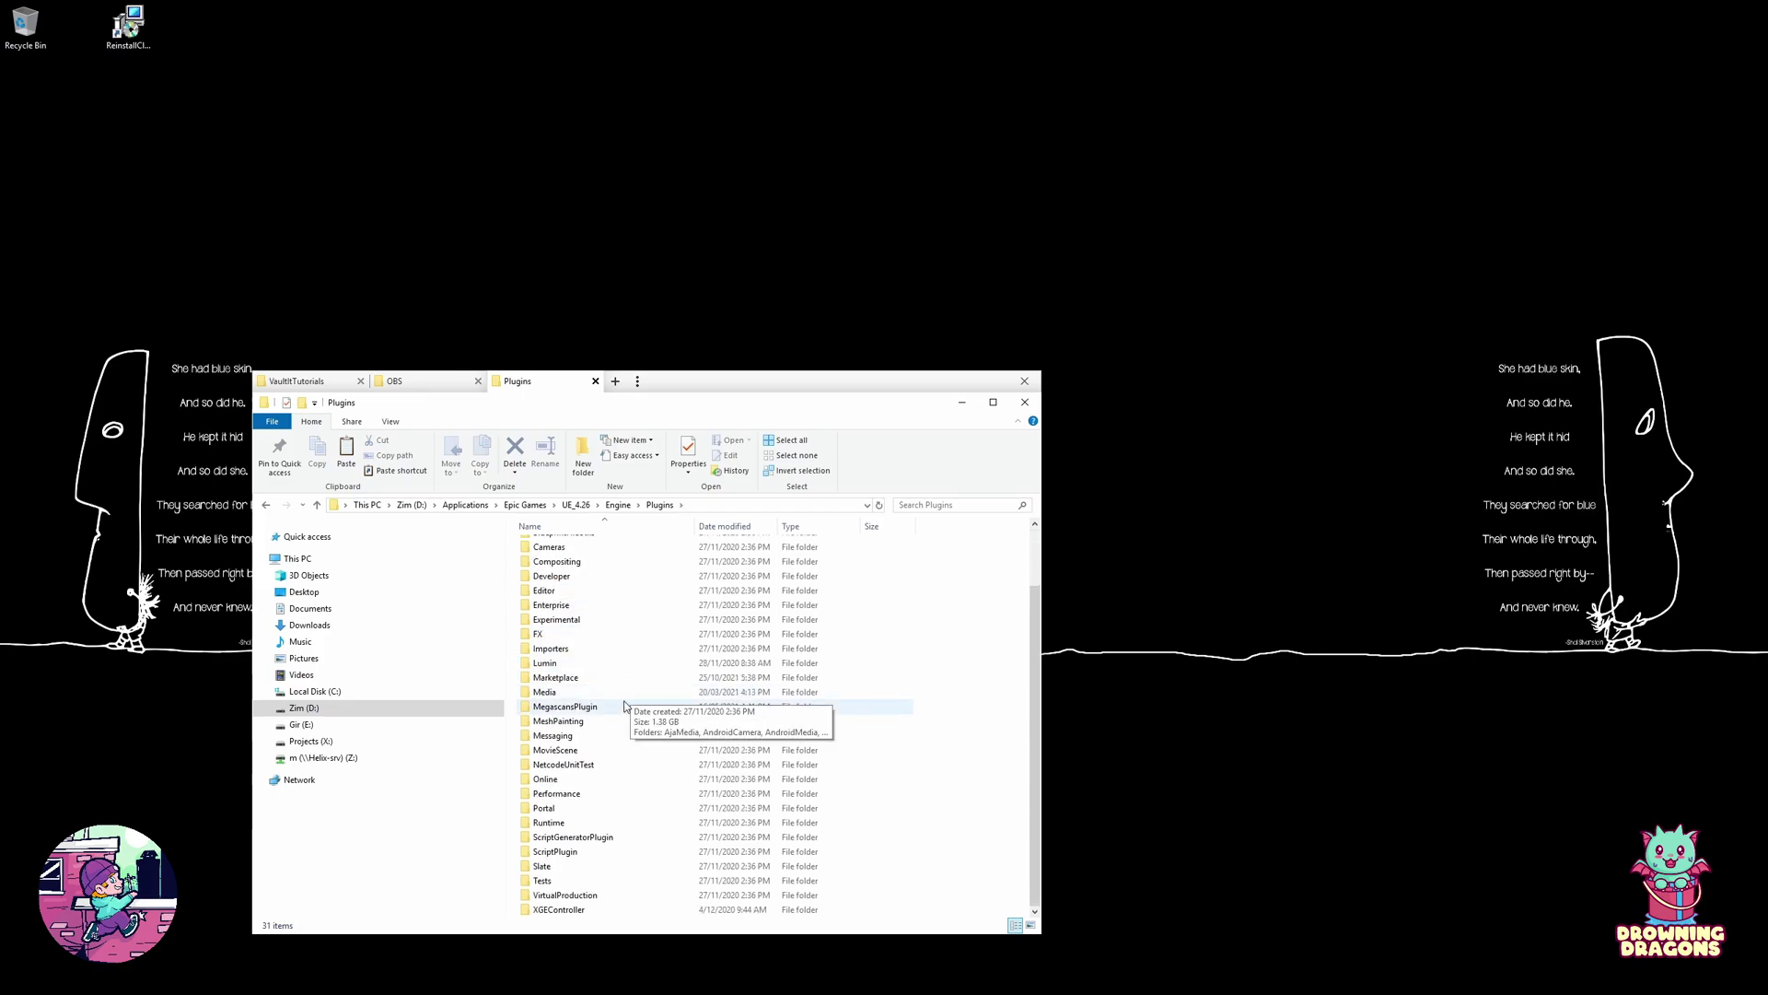
{"action": "double_click", "coordinate": [567, 678]}
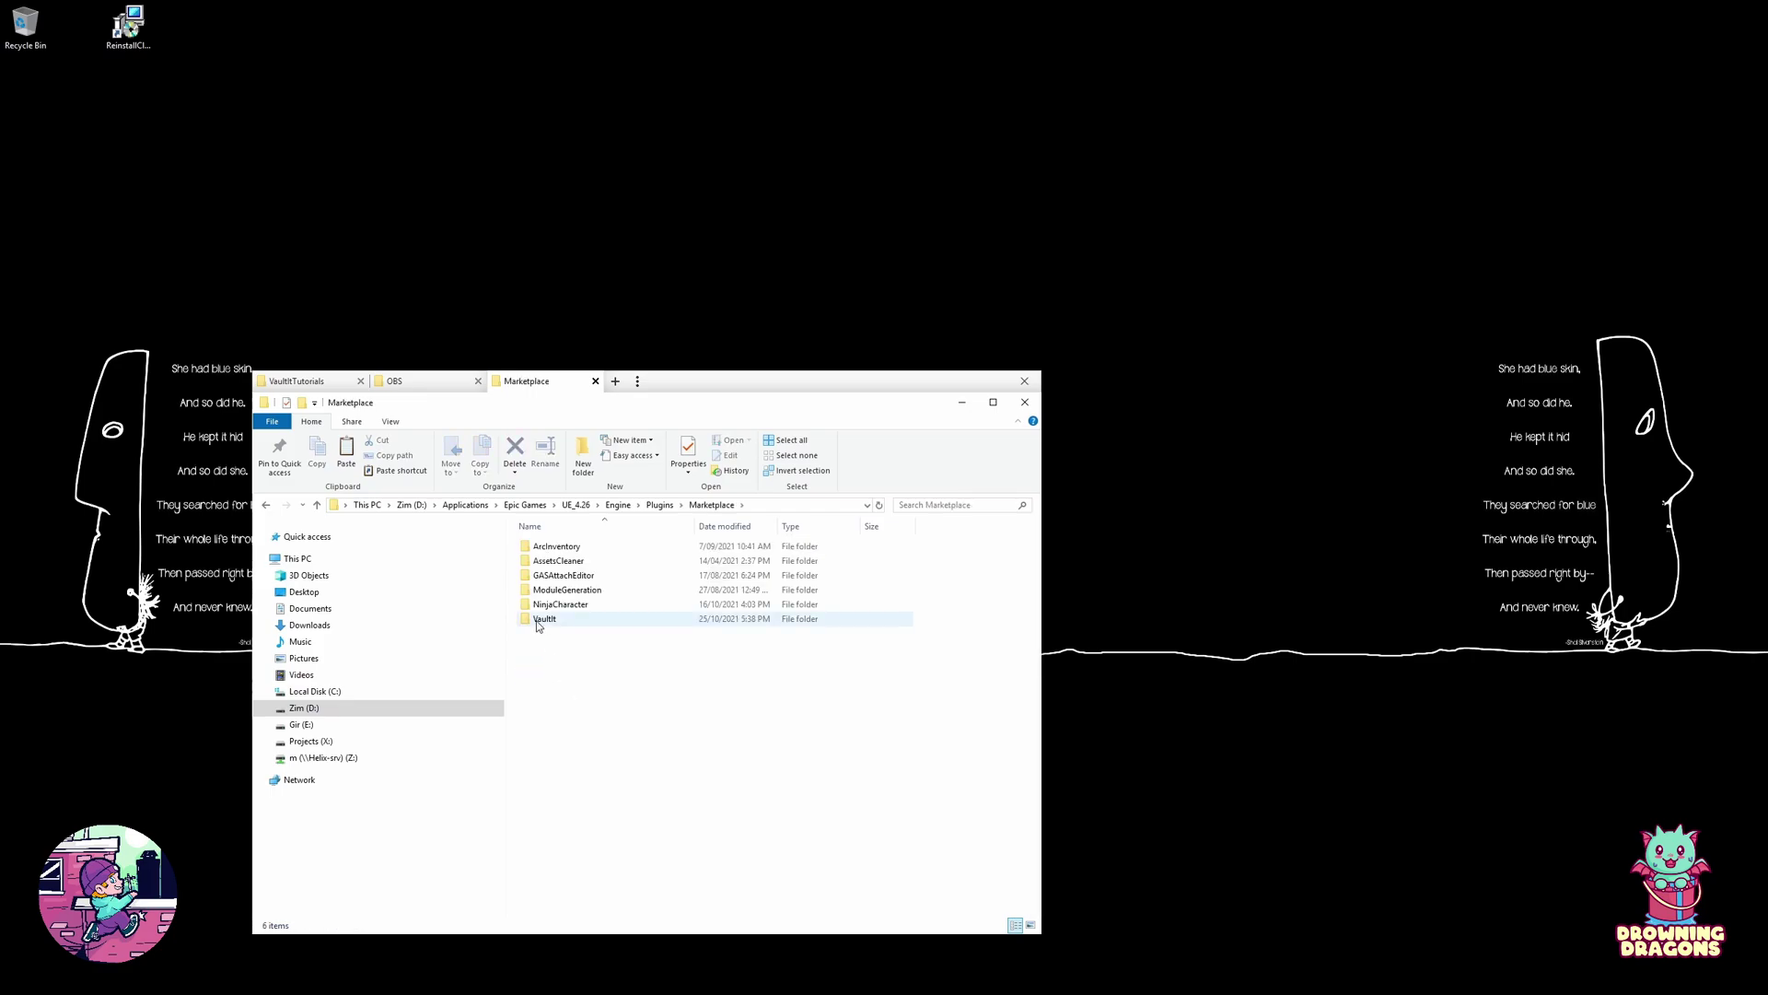
{"action": "left_click", "coordinate": [537, 622]}
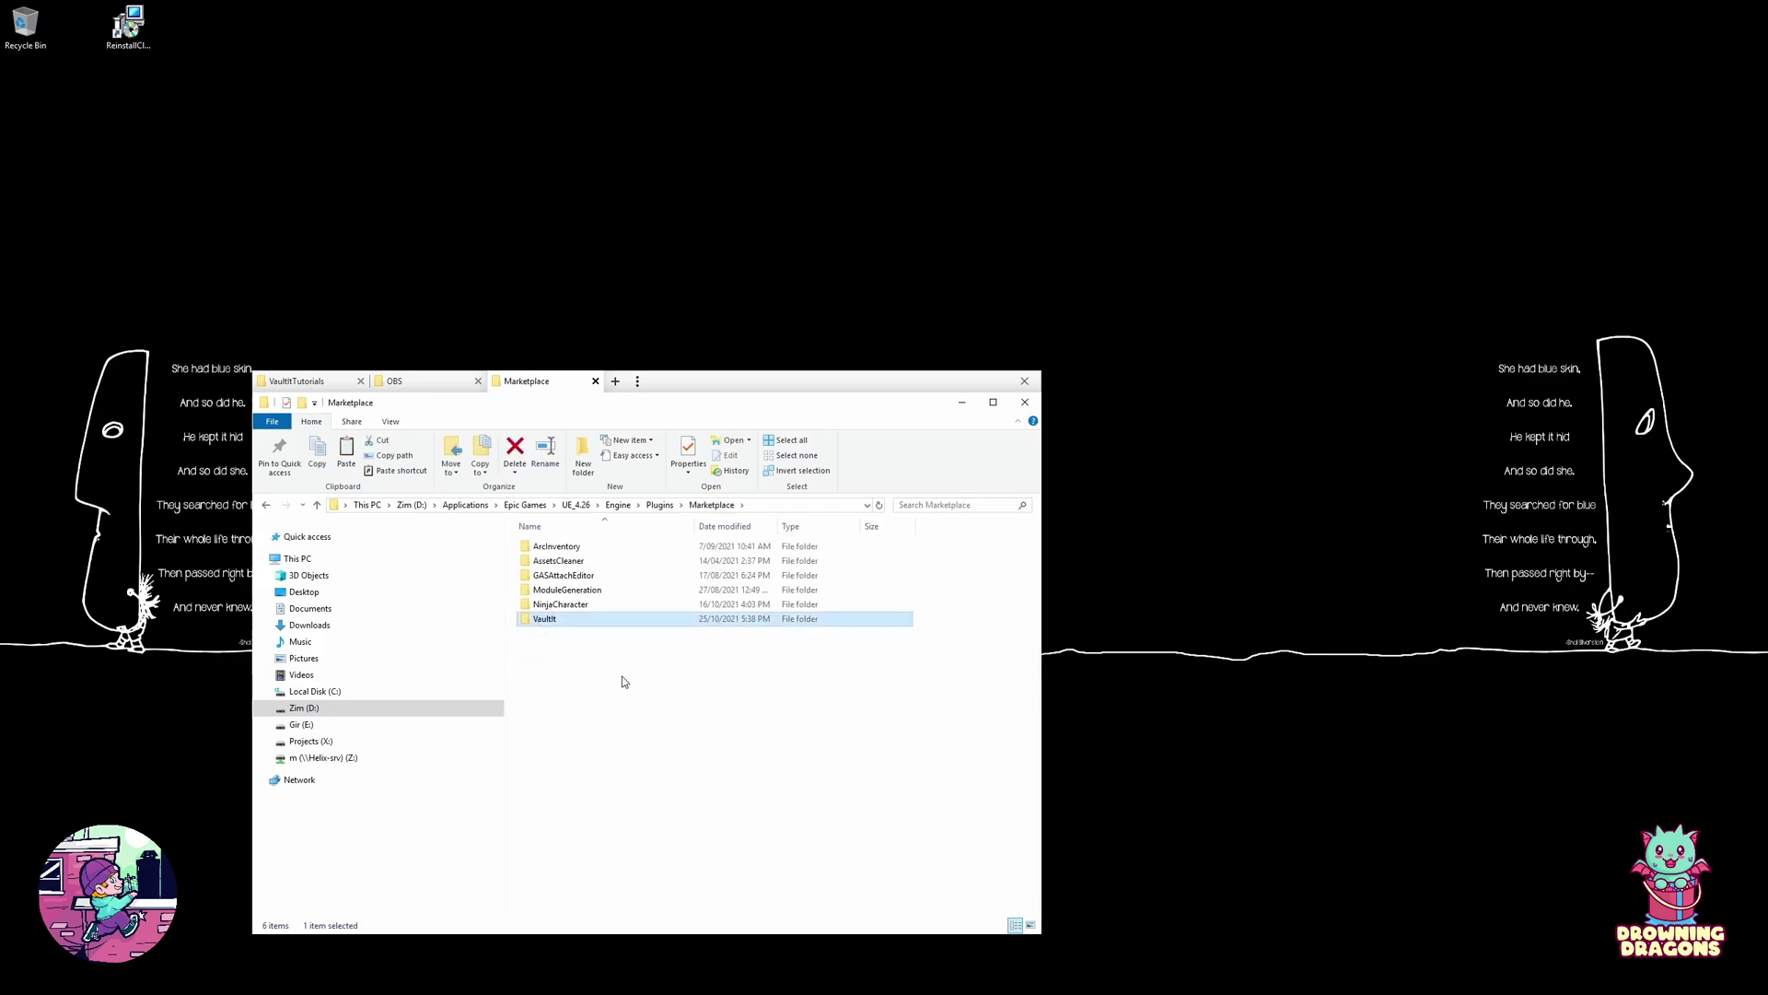
{"action": "left_click", "coordinate": [620, 679]}
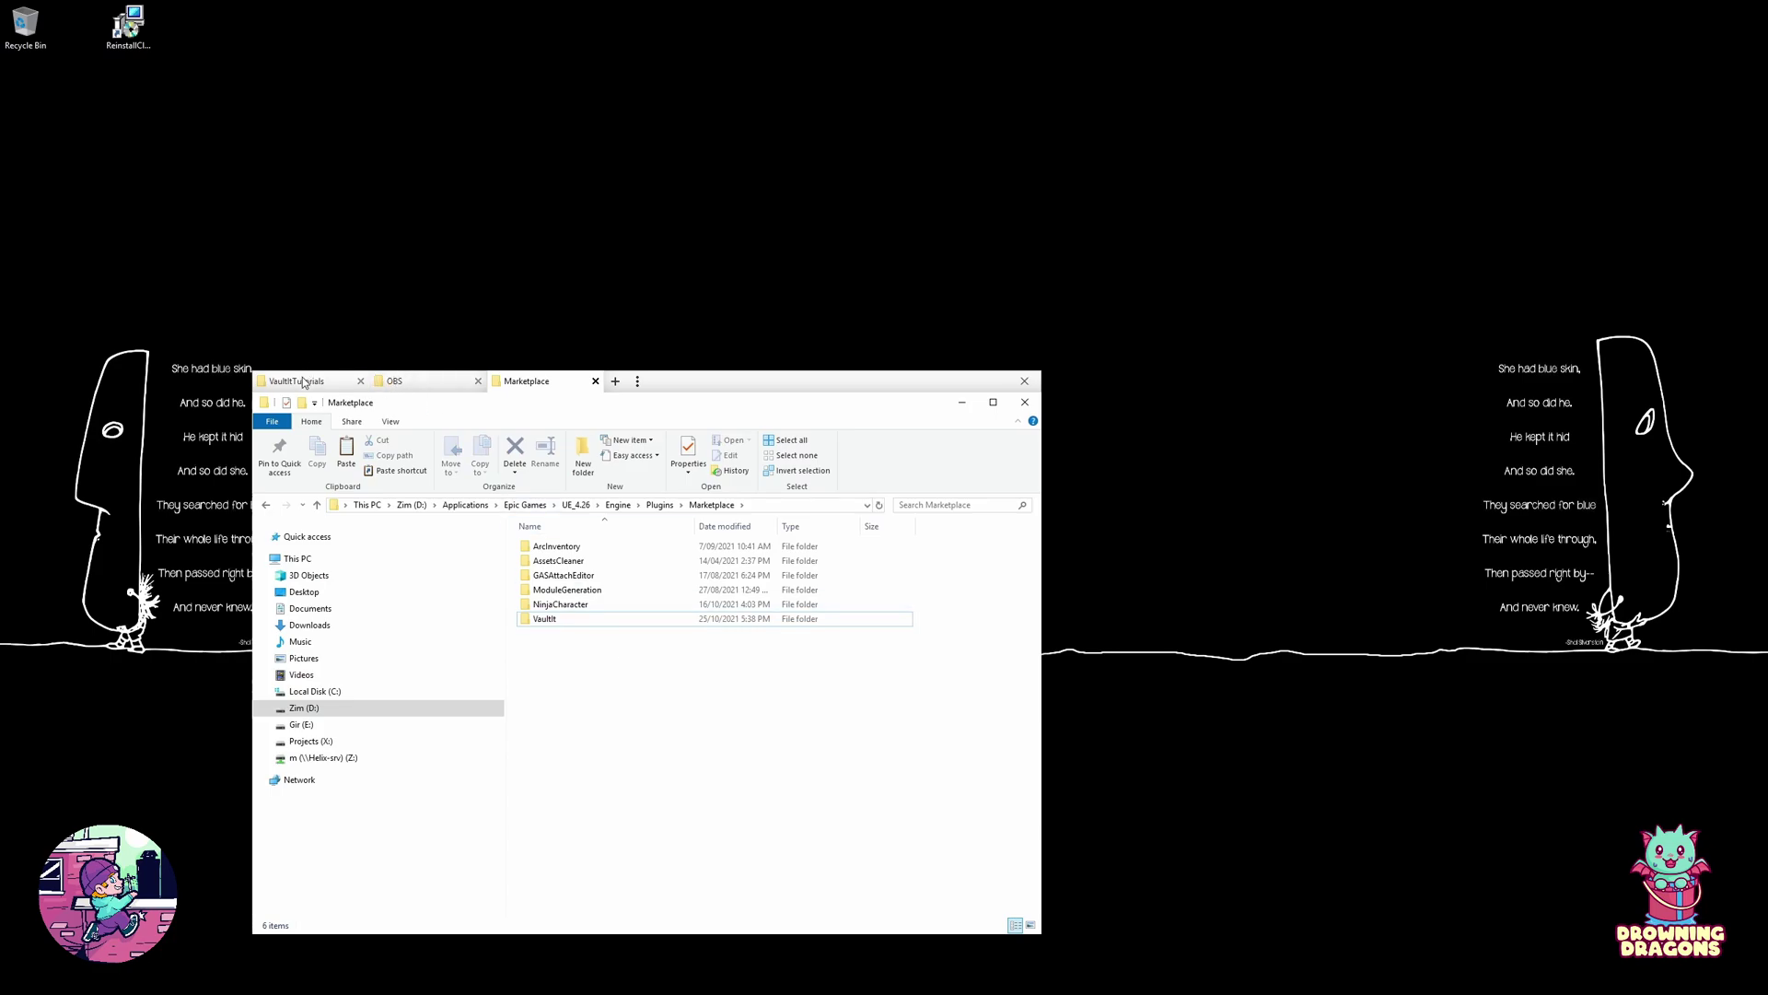
Step: Create a Plugins folder in the VaultItTutorial project directory and paste the copied VaultIt folder into it
{"action": "mouse_move", "coordinate": [304, 382]}
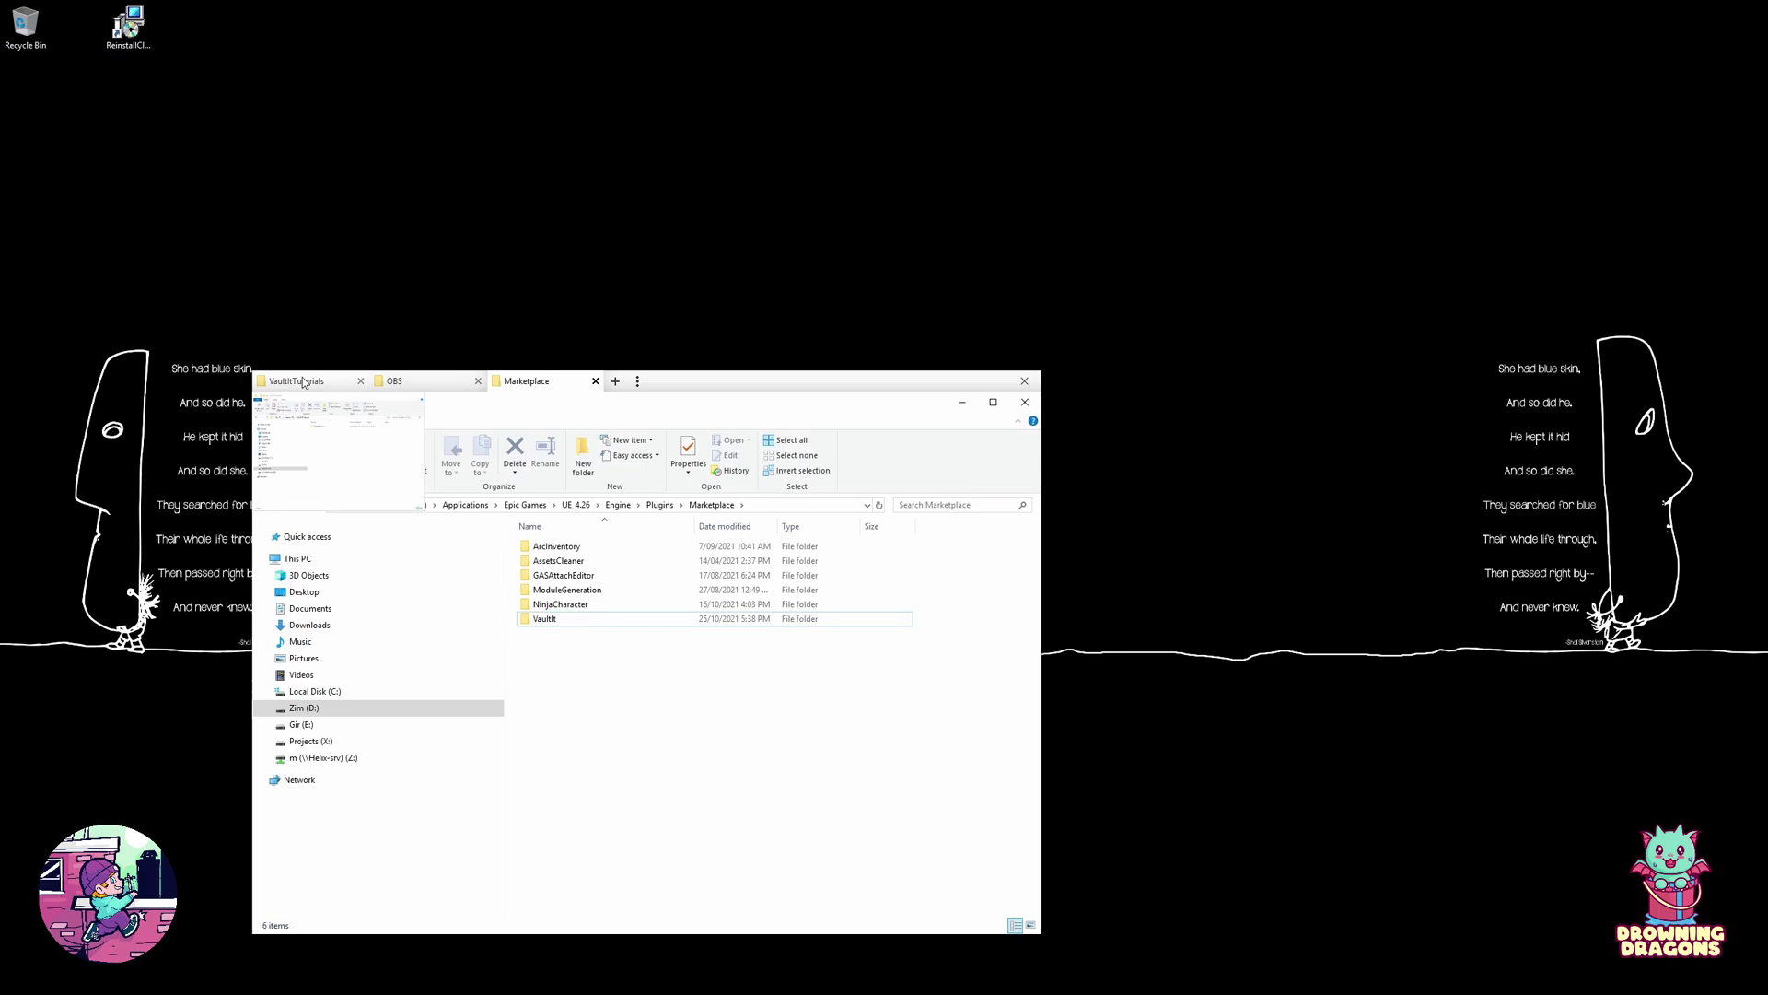
{"action": "left_click", "coordinate": [303, 382]}
{"action": "double_click", "coordinate": [569, 550]}
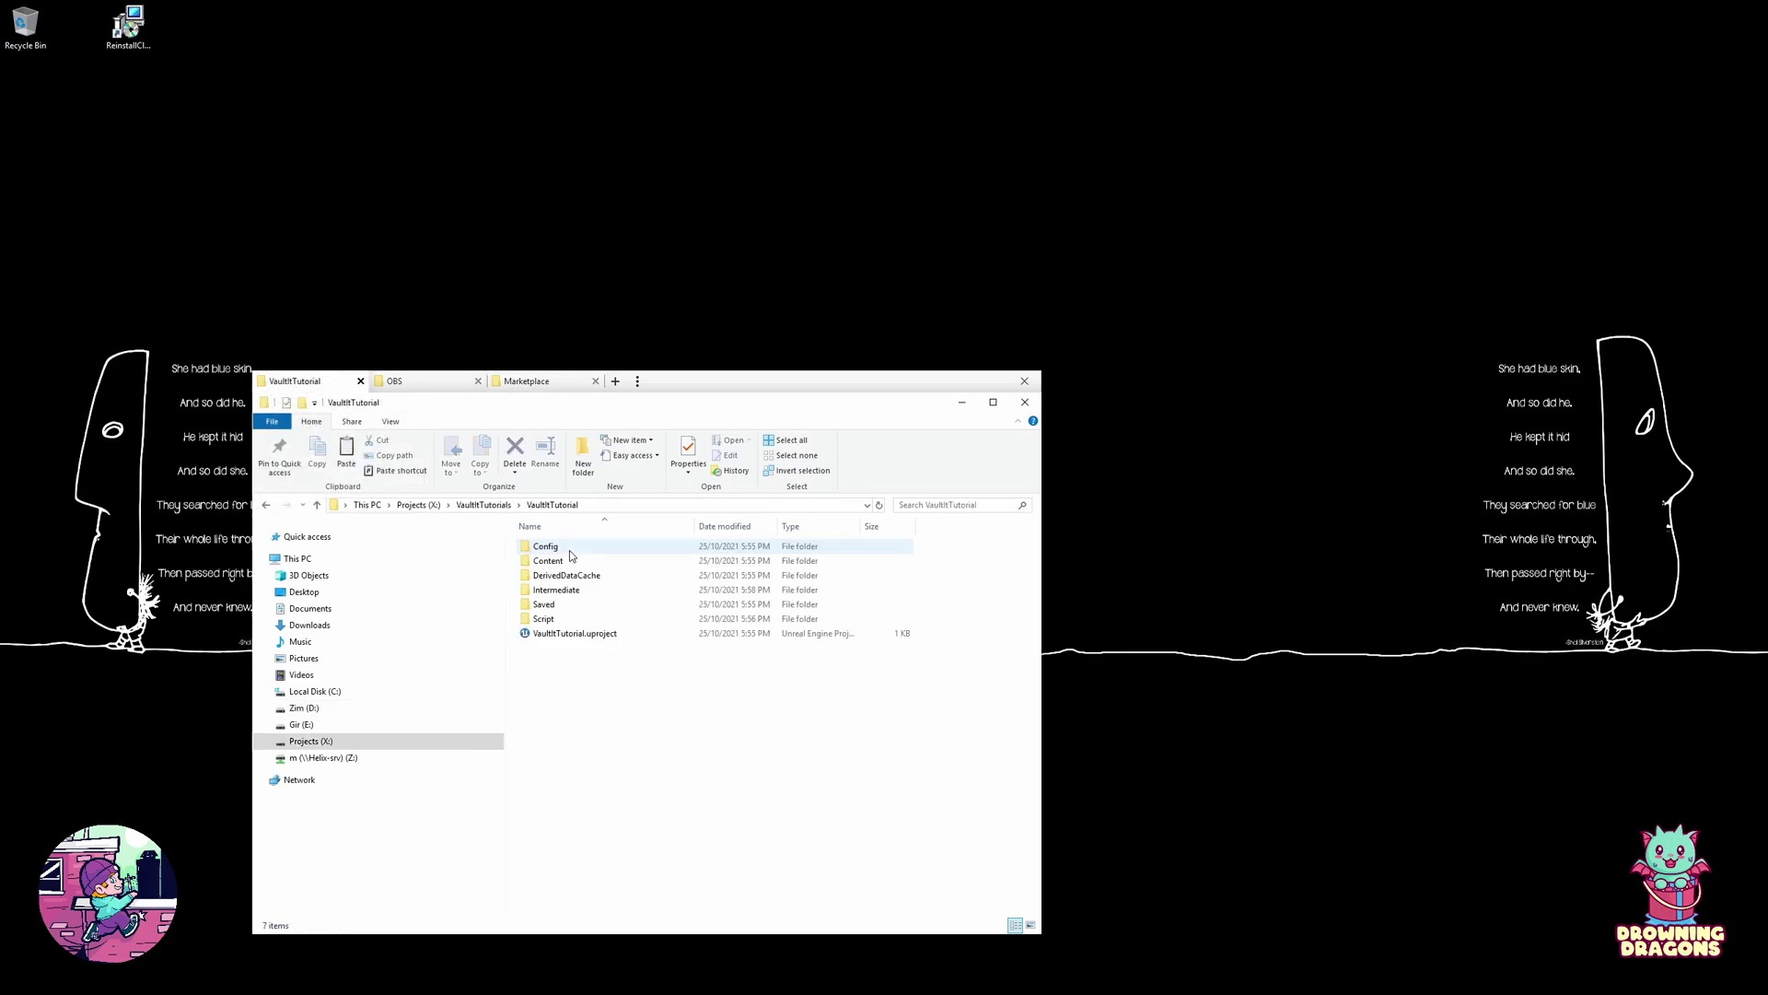
{"action": "right_click", "coordinate": [593, 704]}
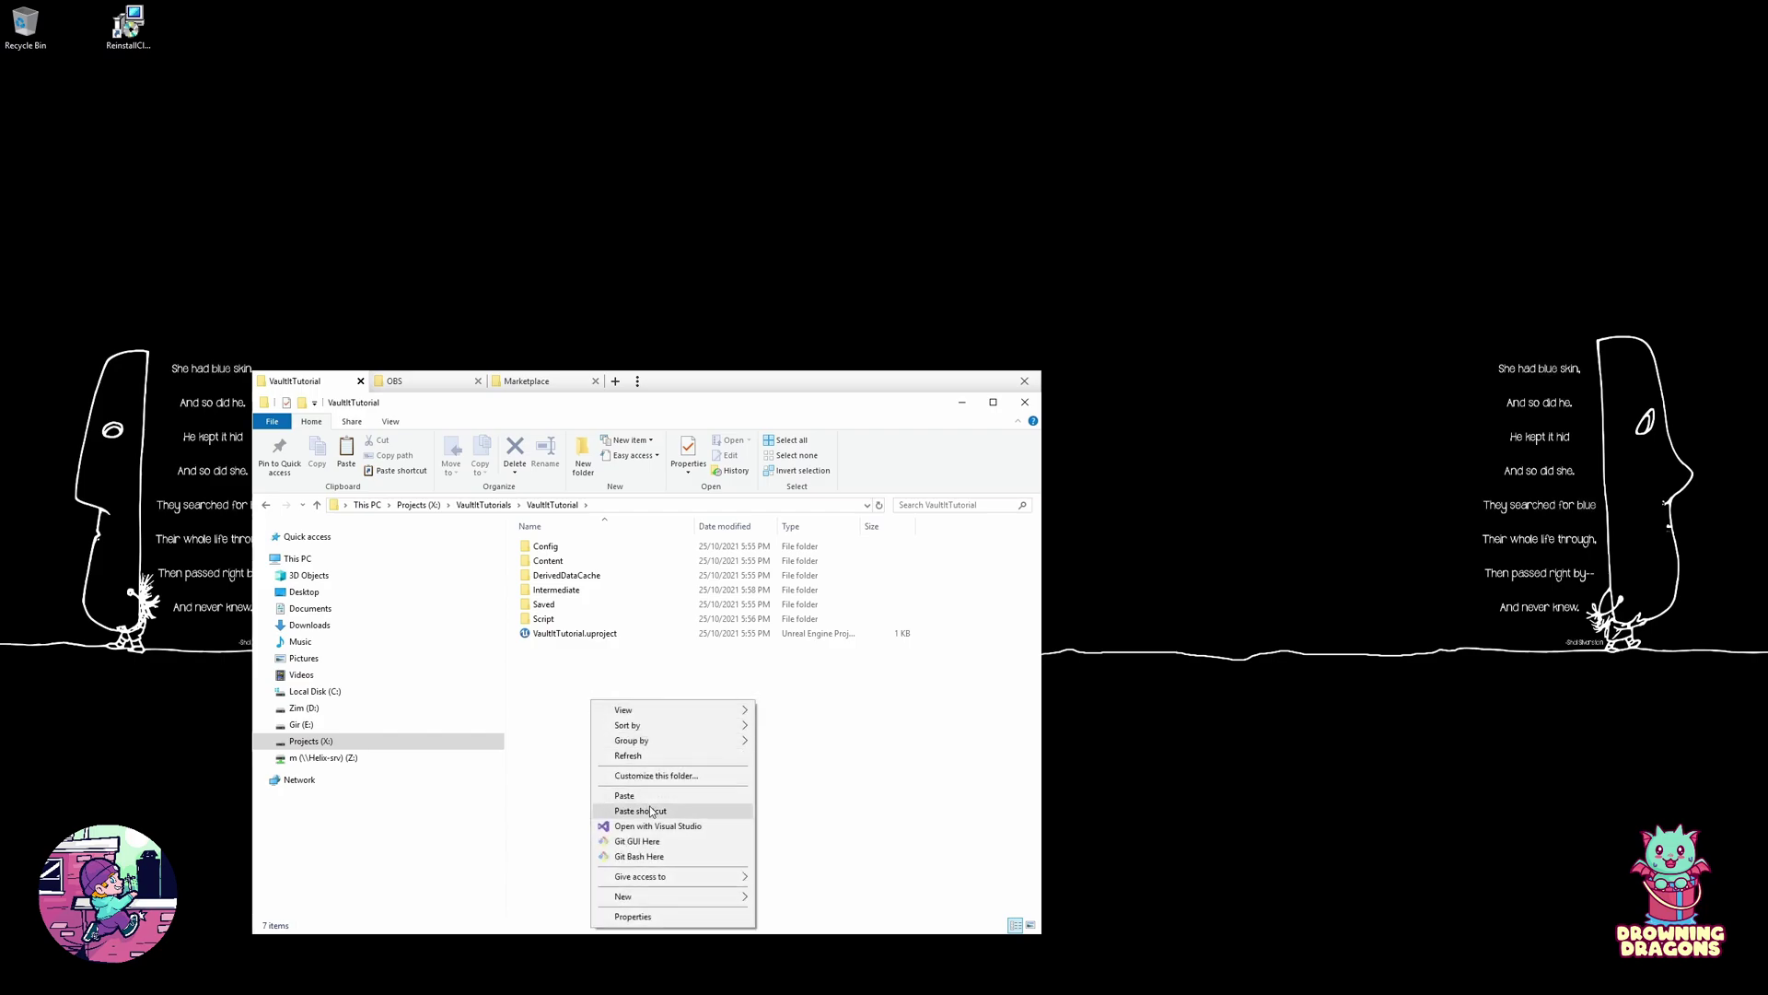
{"action": "mouse_move", "coordinate": [626, 898]}
{"action": "left_click", "coordinate": [798, 785]}
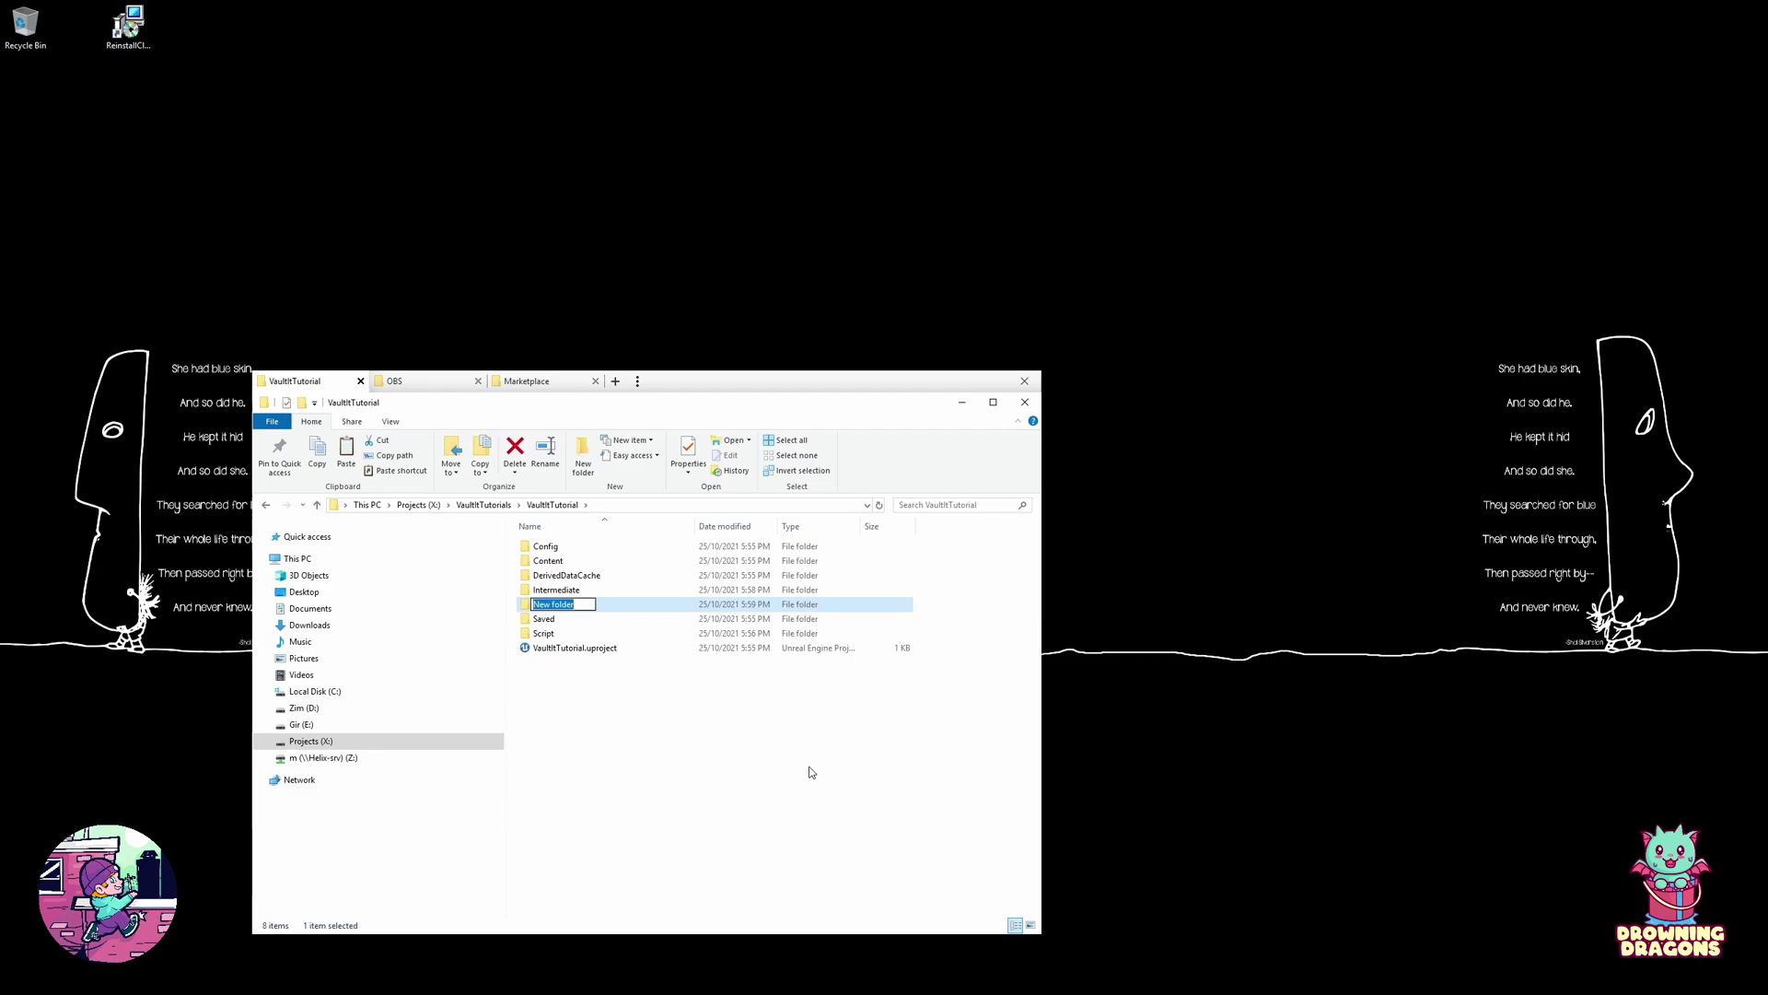
{"action": "type", "text": "Plugins"}
{"action": "key", "text": "Return"}
{"action": "key", "text": "Return"}
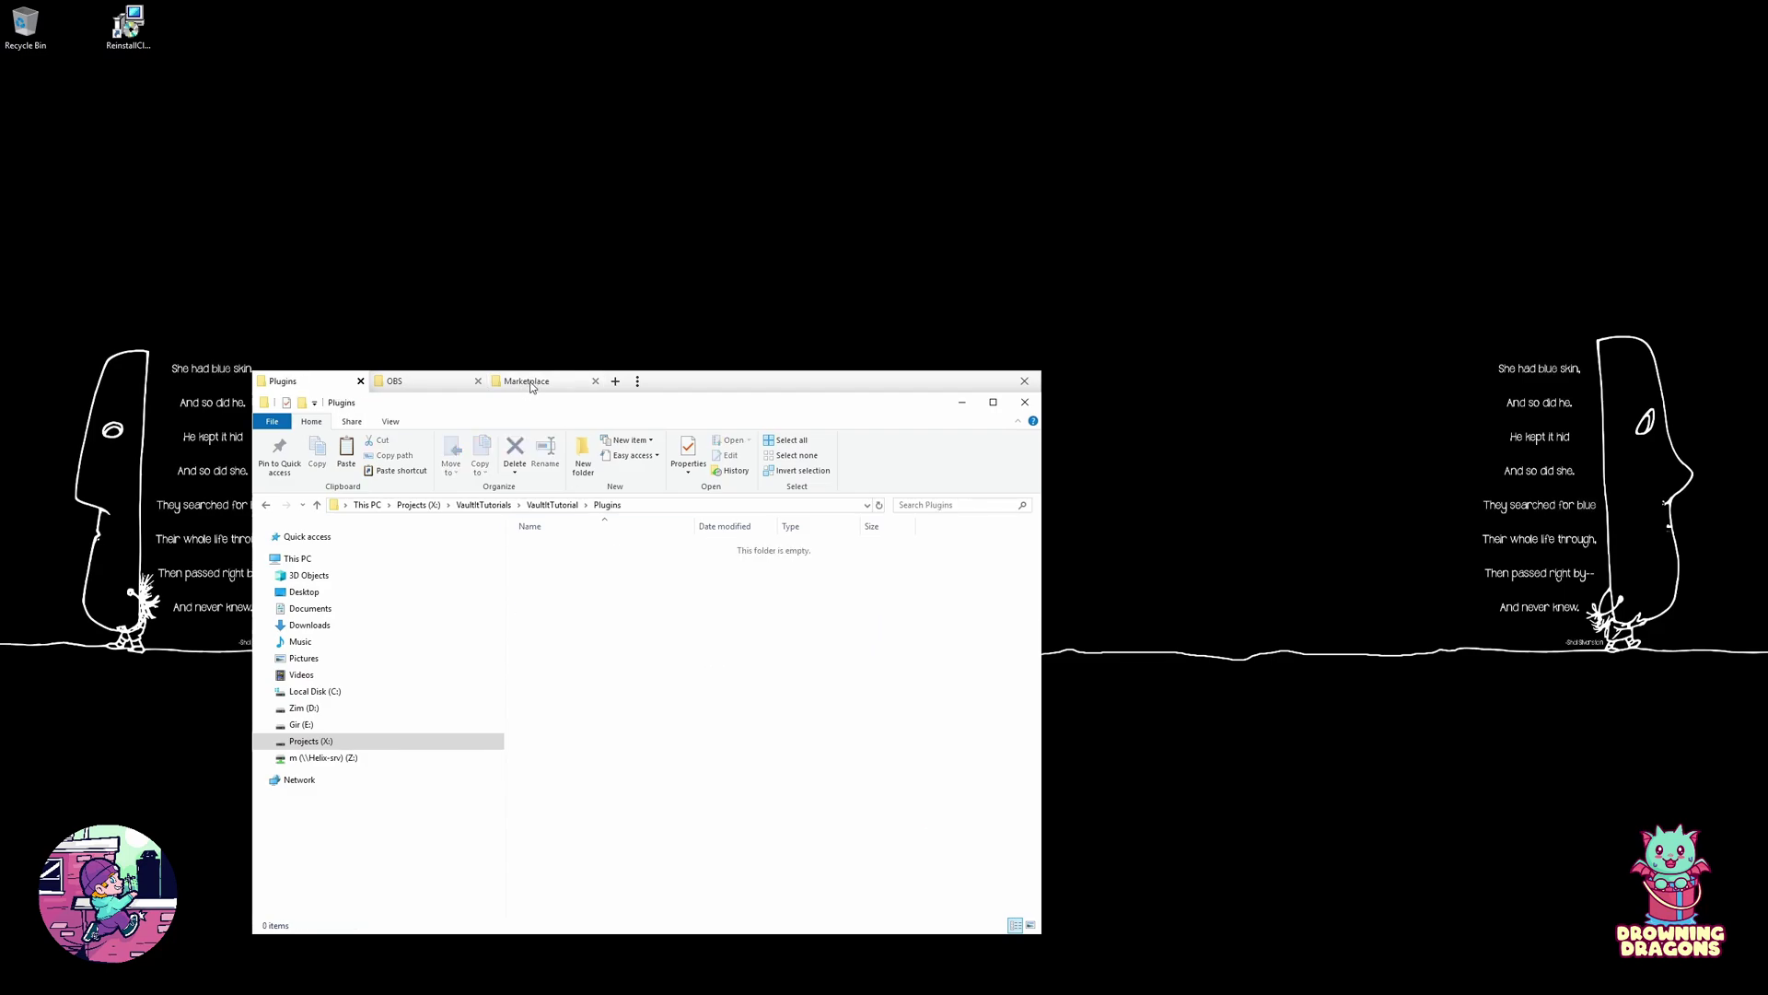
{"action": "key", "text": "ctrl+v"}
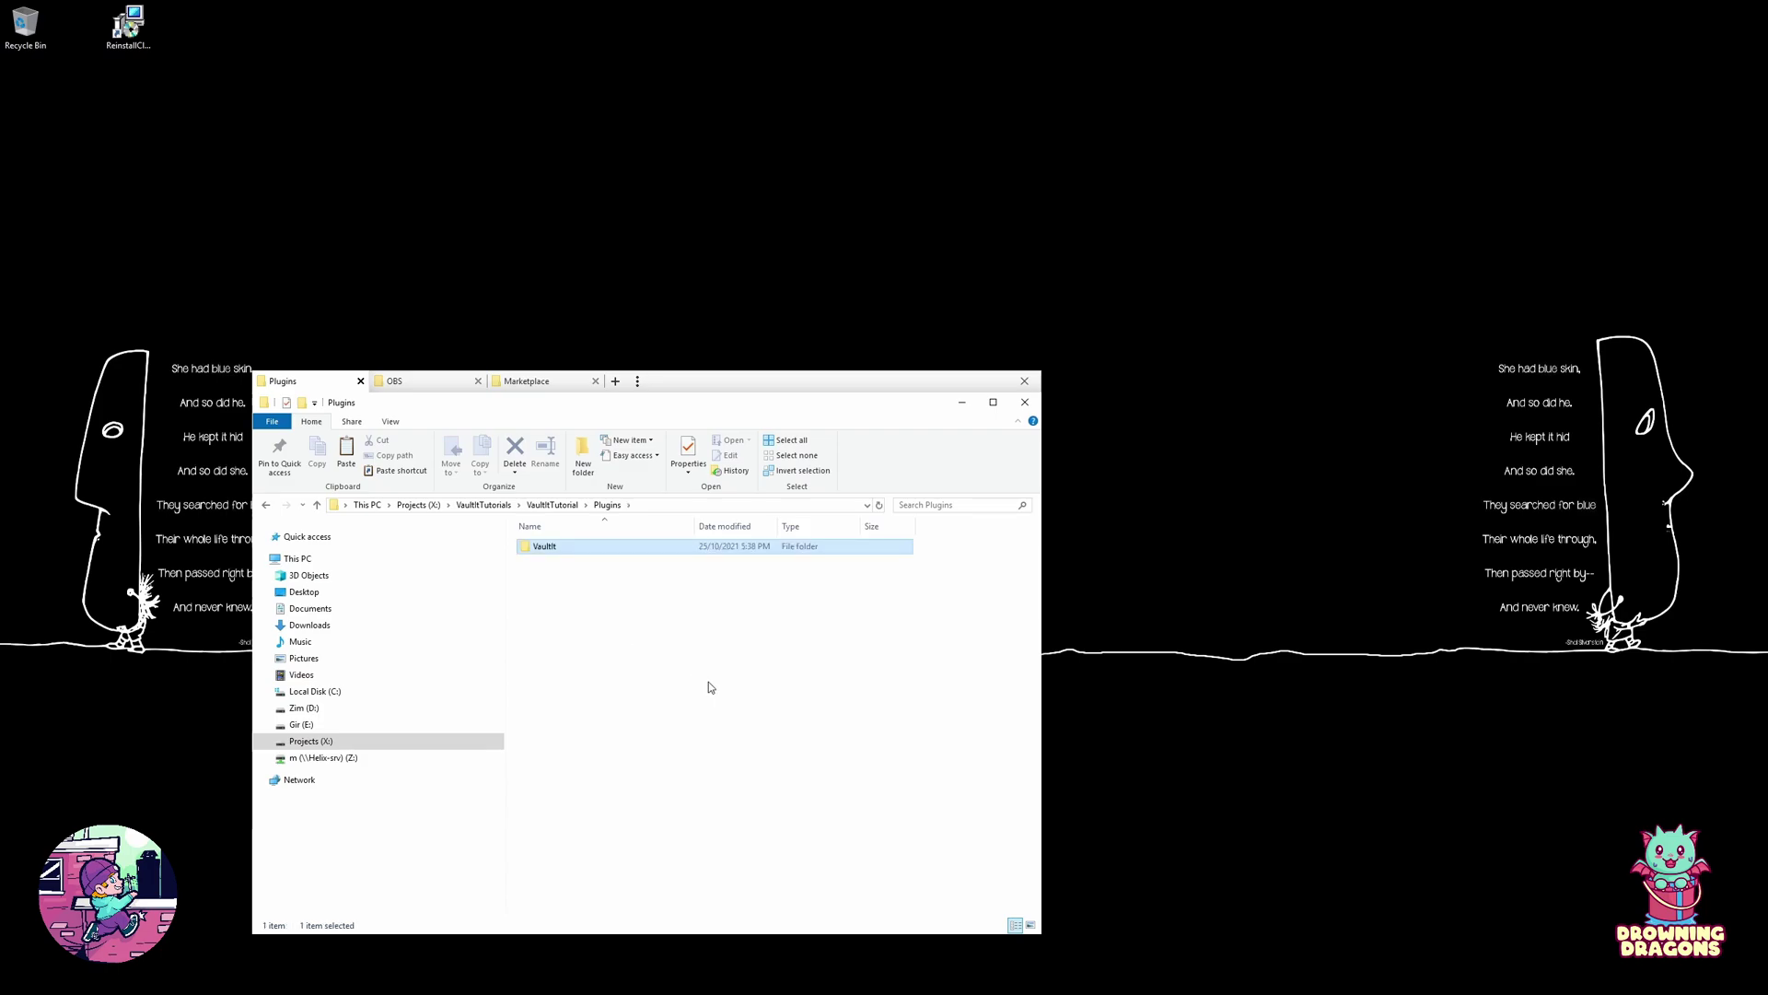
{"action": "left_click", "coordinate": [680, 660]}
Step: Reopen VaultItTutorial.uproject in Unreal Editor and update the out-of-date project file
{"action": "left_click", "coordinate": [553, 505]}
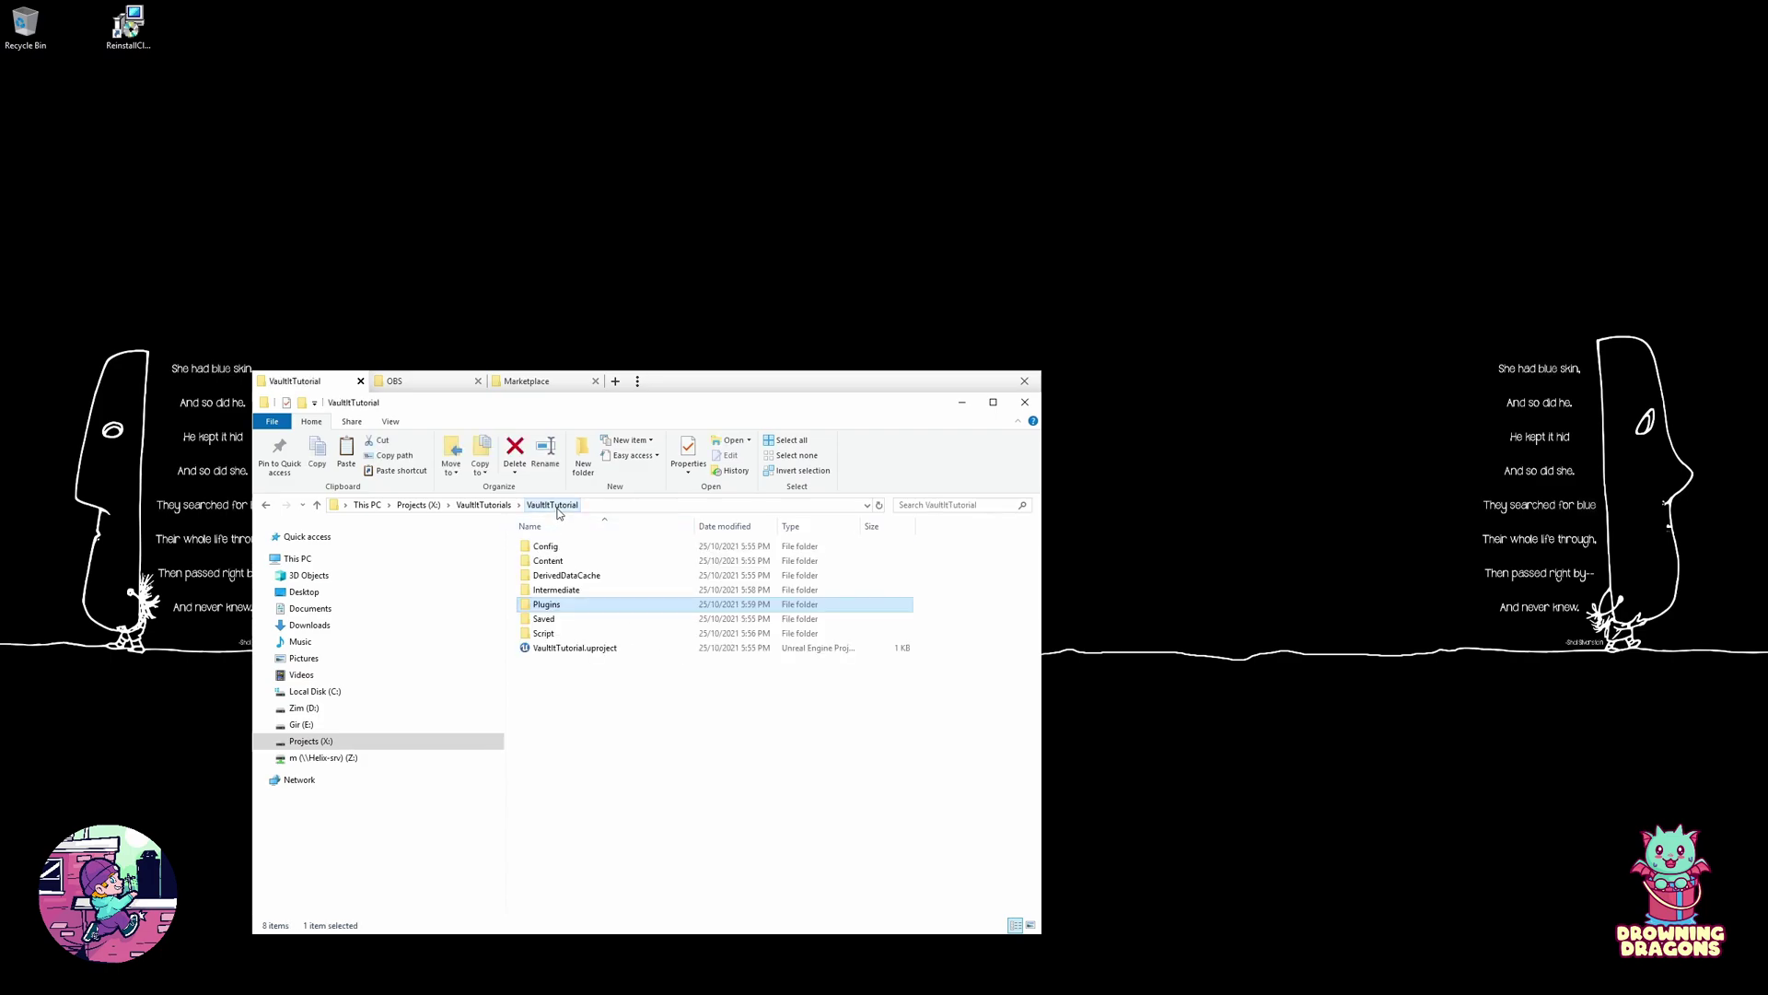
{"action": "double_click", "coordinate": [577, 649]}
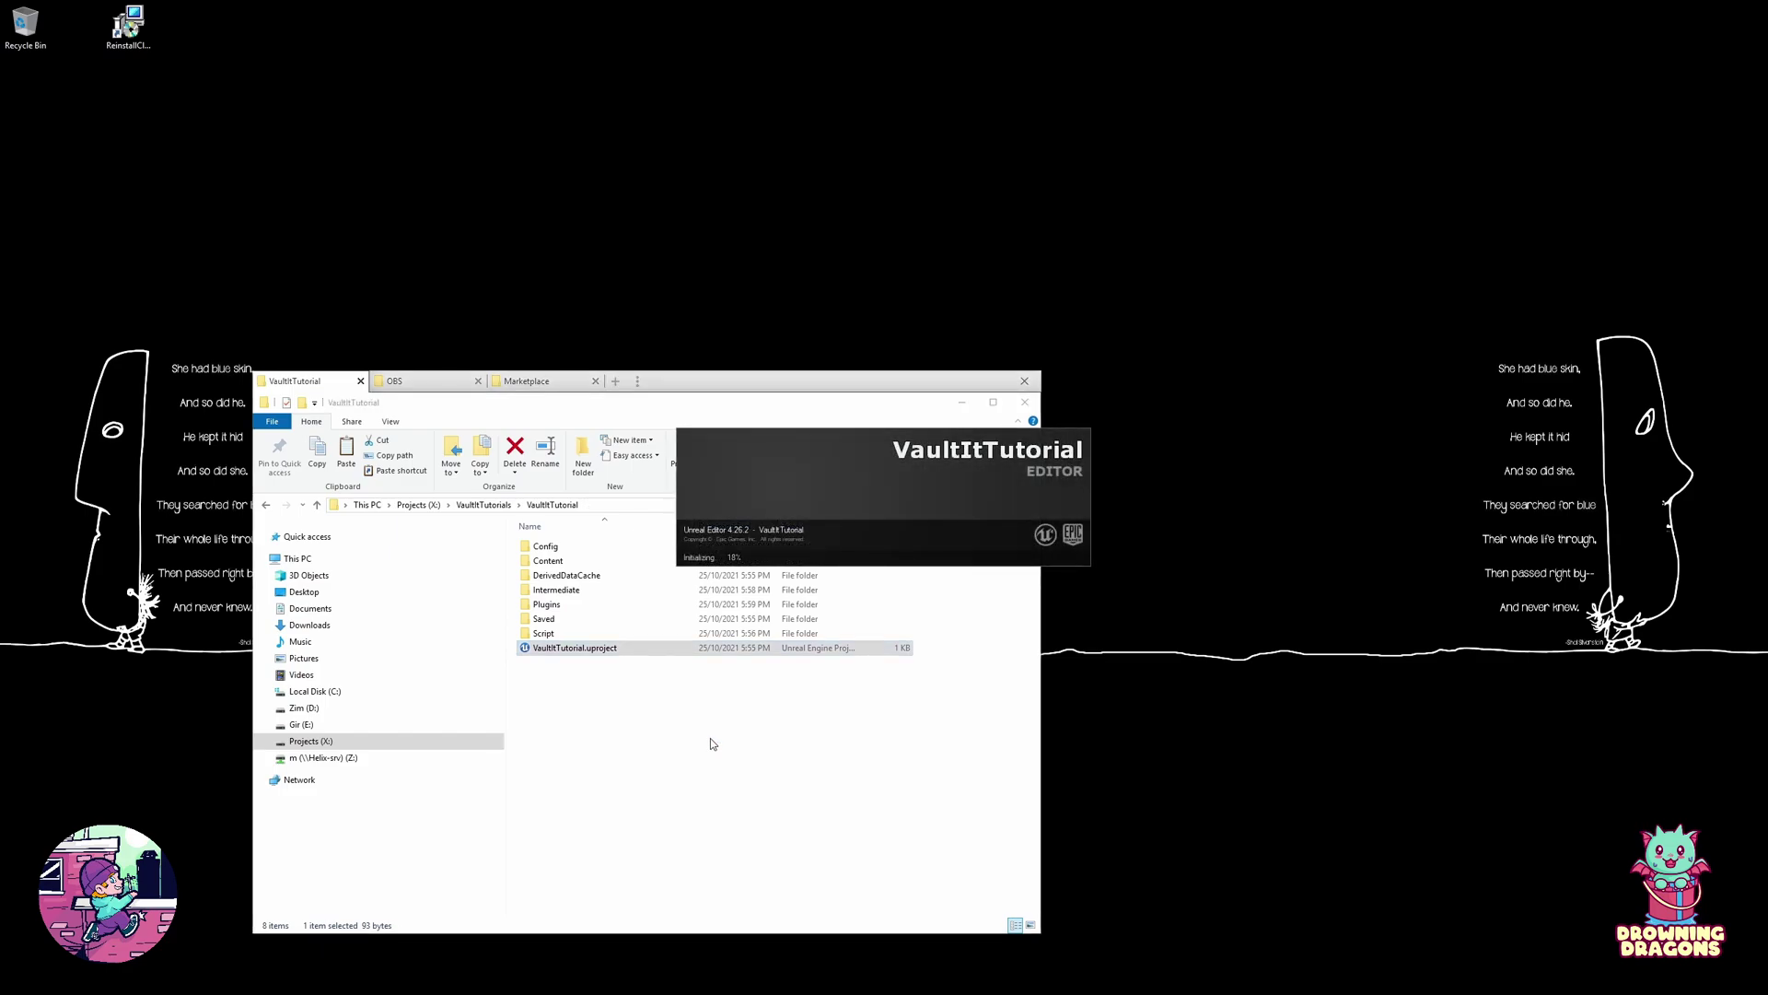
{"action": "left_click", "coordinate": [562, 605]}
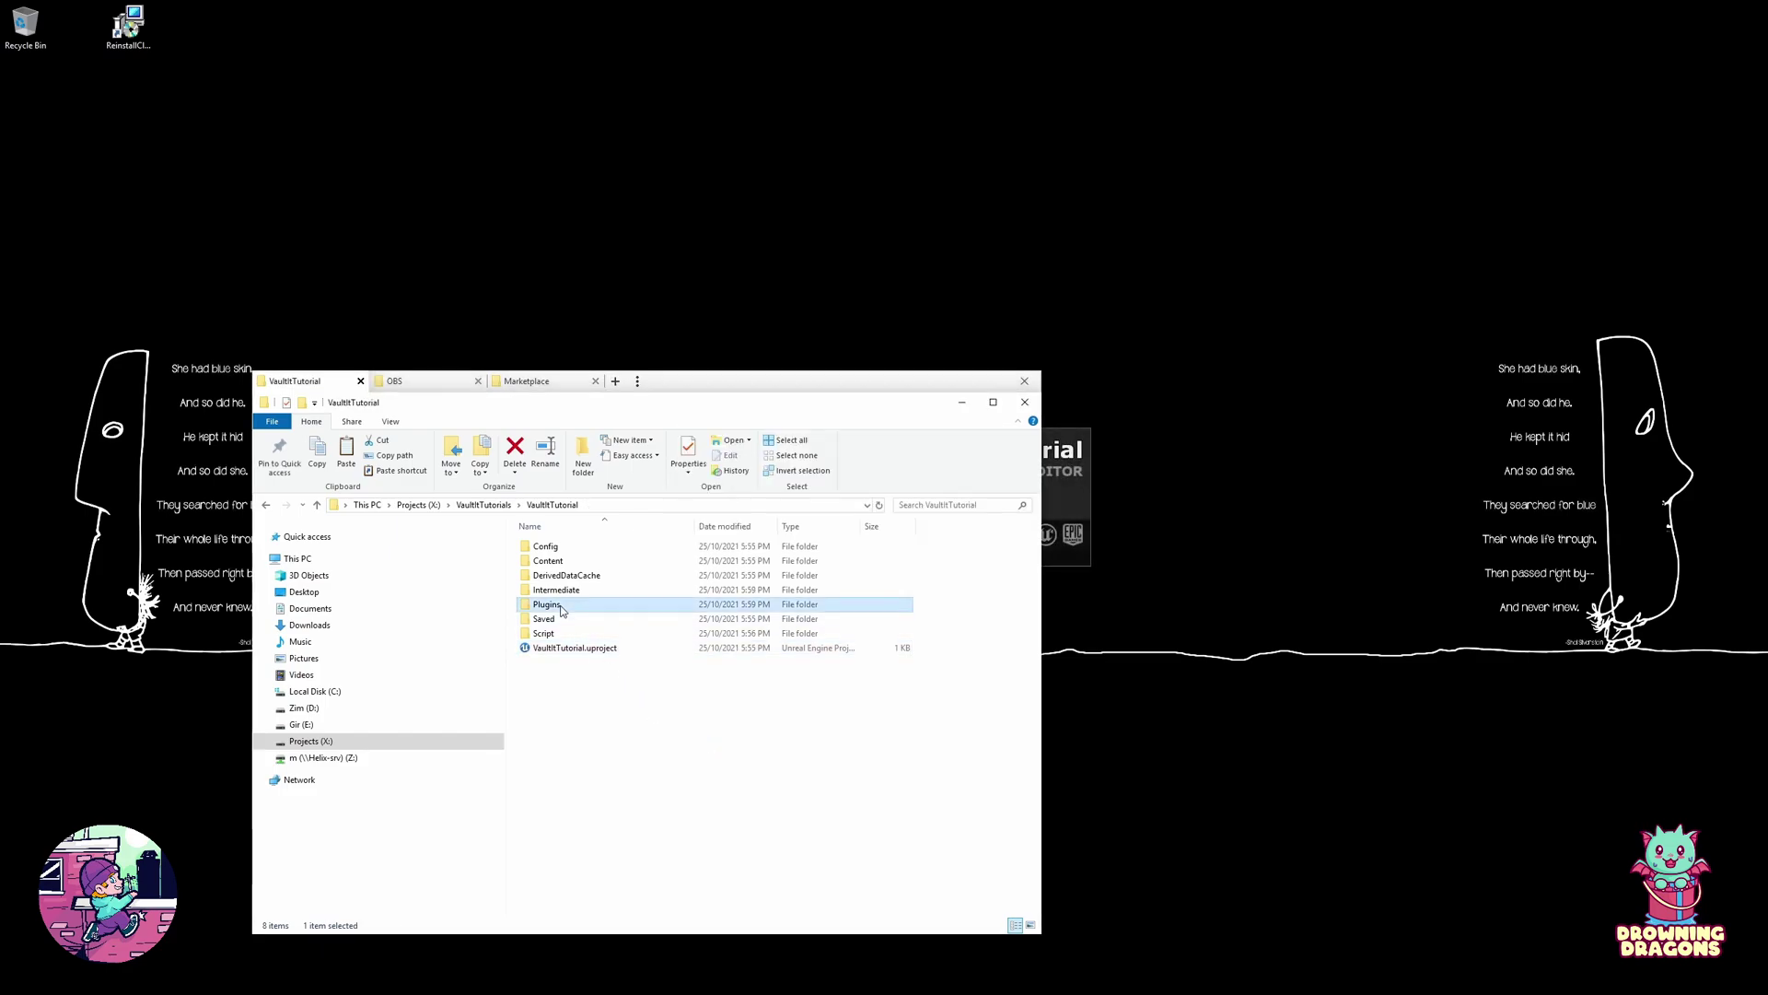
{"action": "double_click", "coordinate": [562, 605]}
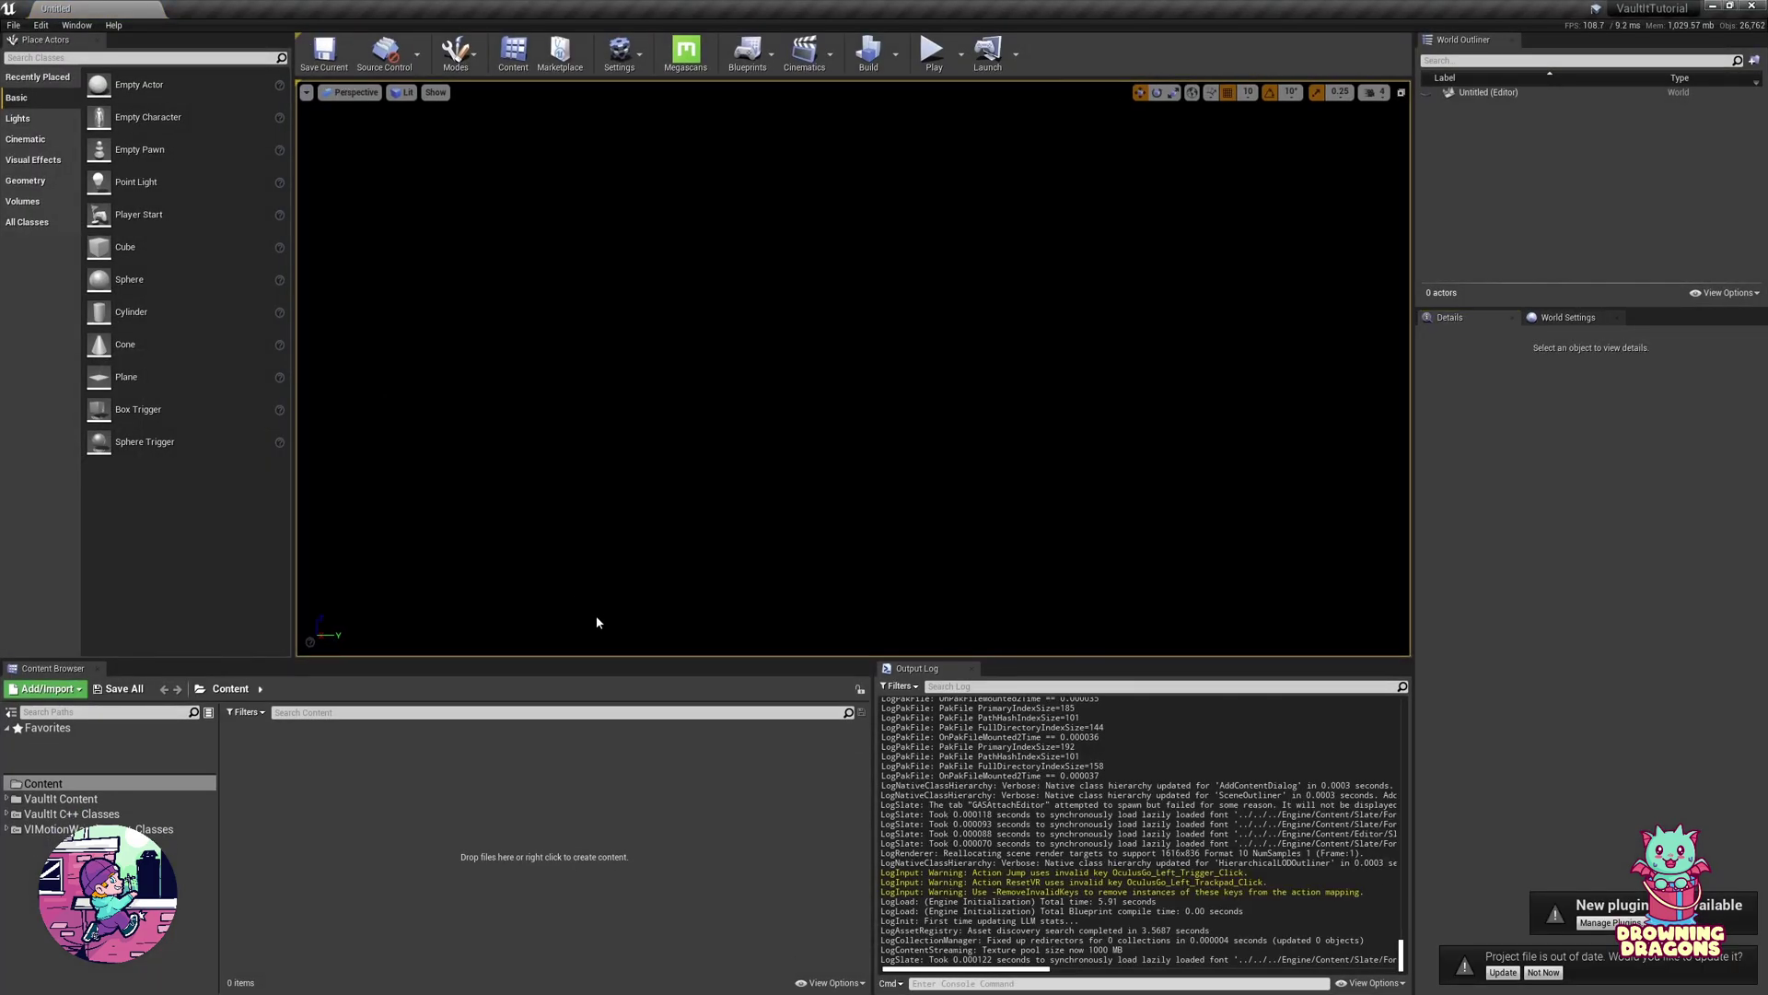
{"action": "left_click", "coordinate": [1503, 973]}
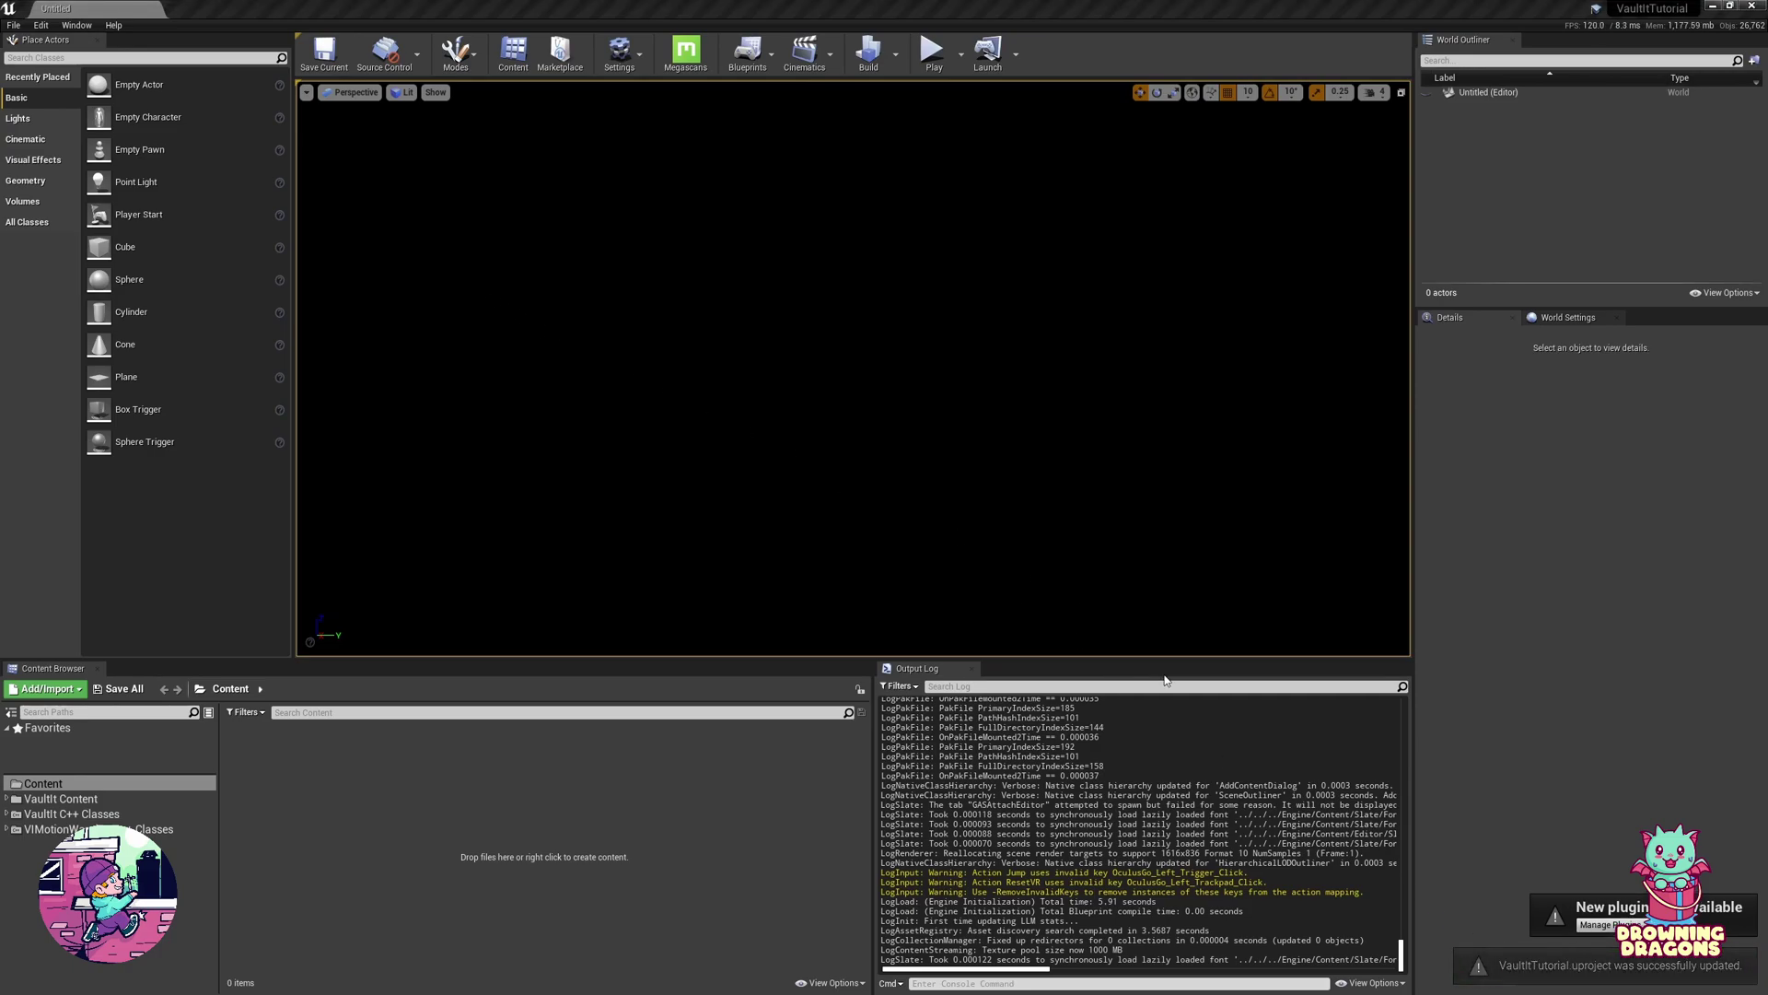
Step: Check that VaultIt is enabled among the installed Gameplay plugins, and close the plugin browser
{"action": "left_click", "coordinate": [39, 25]}
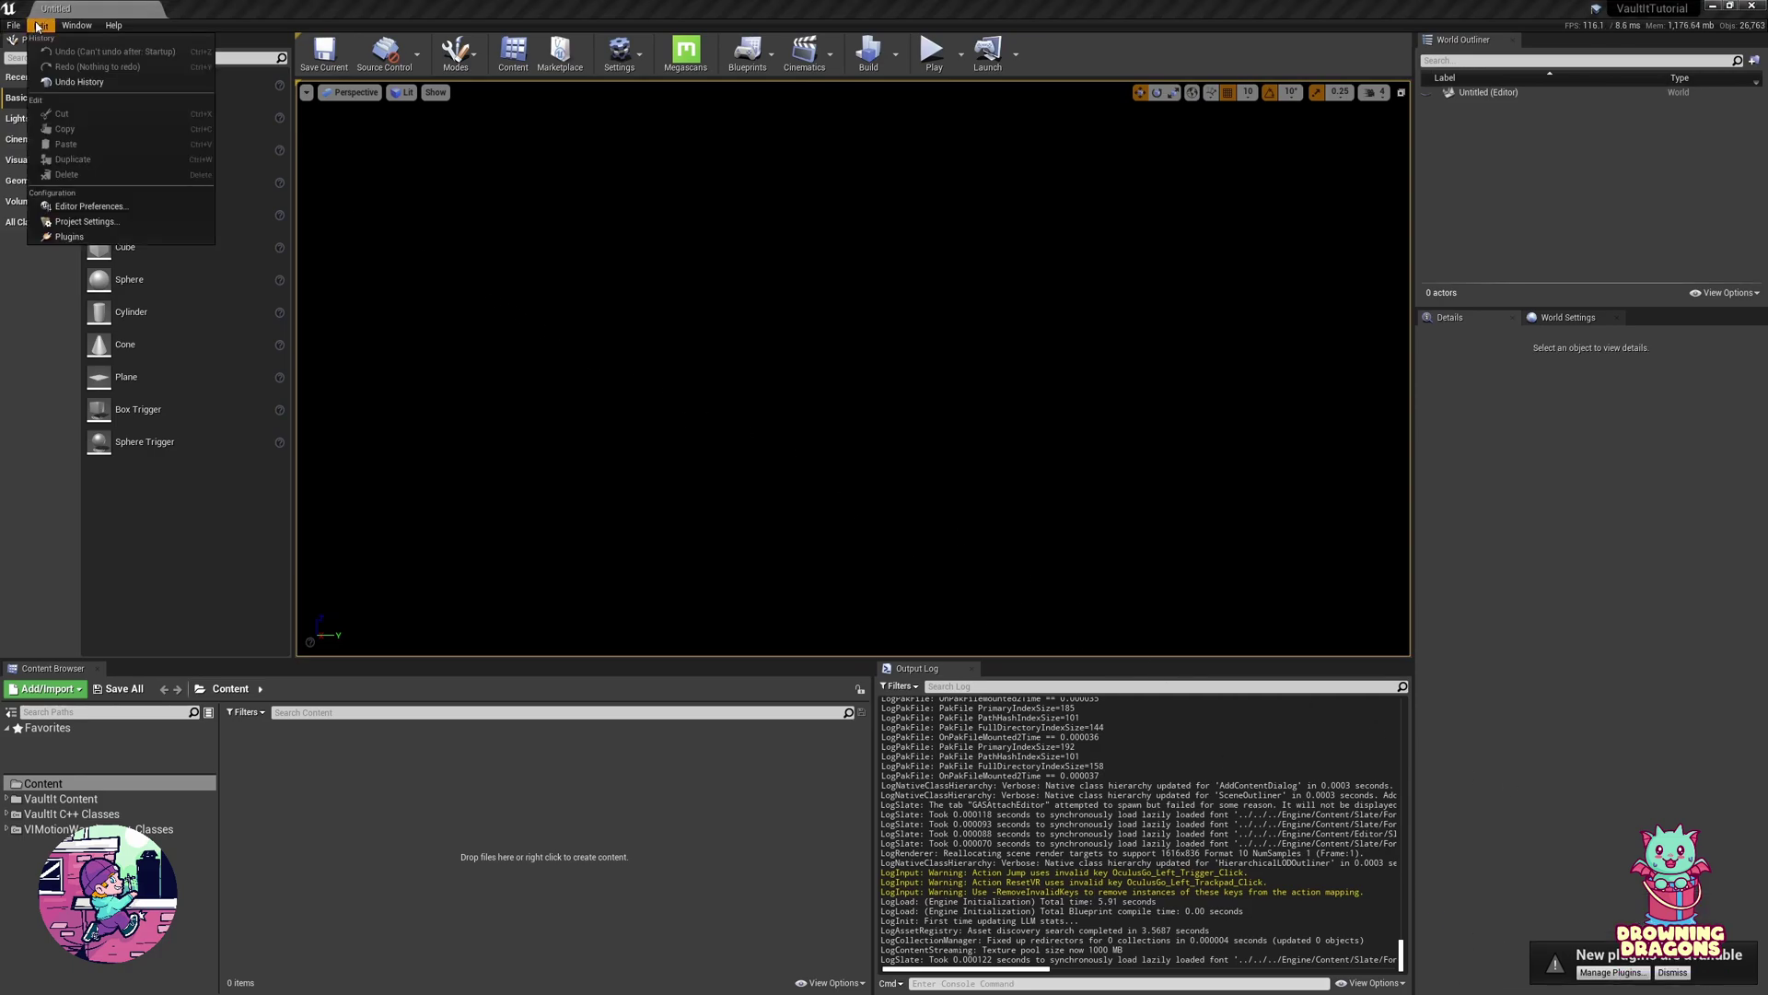
{"action": "left_click", "coordinate": [64, 240]}
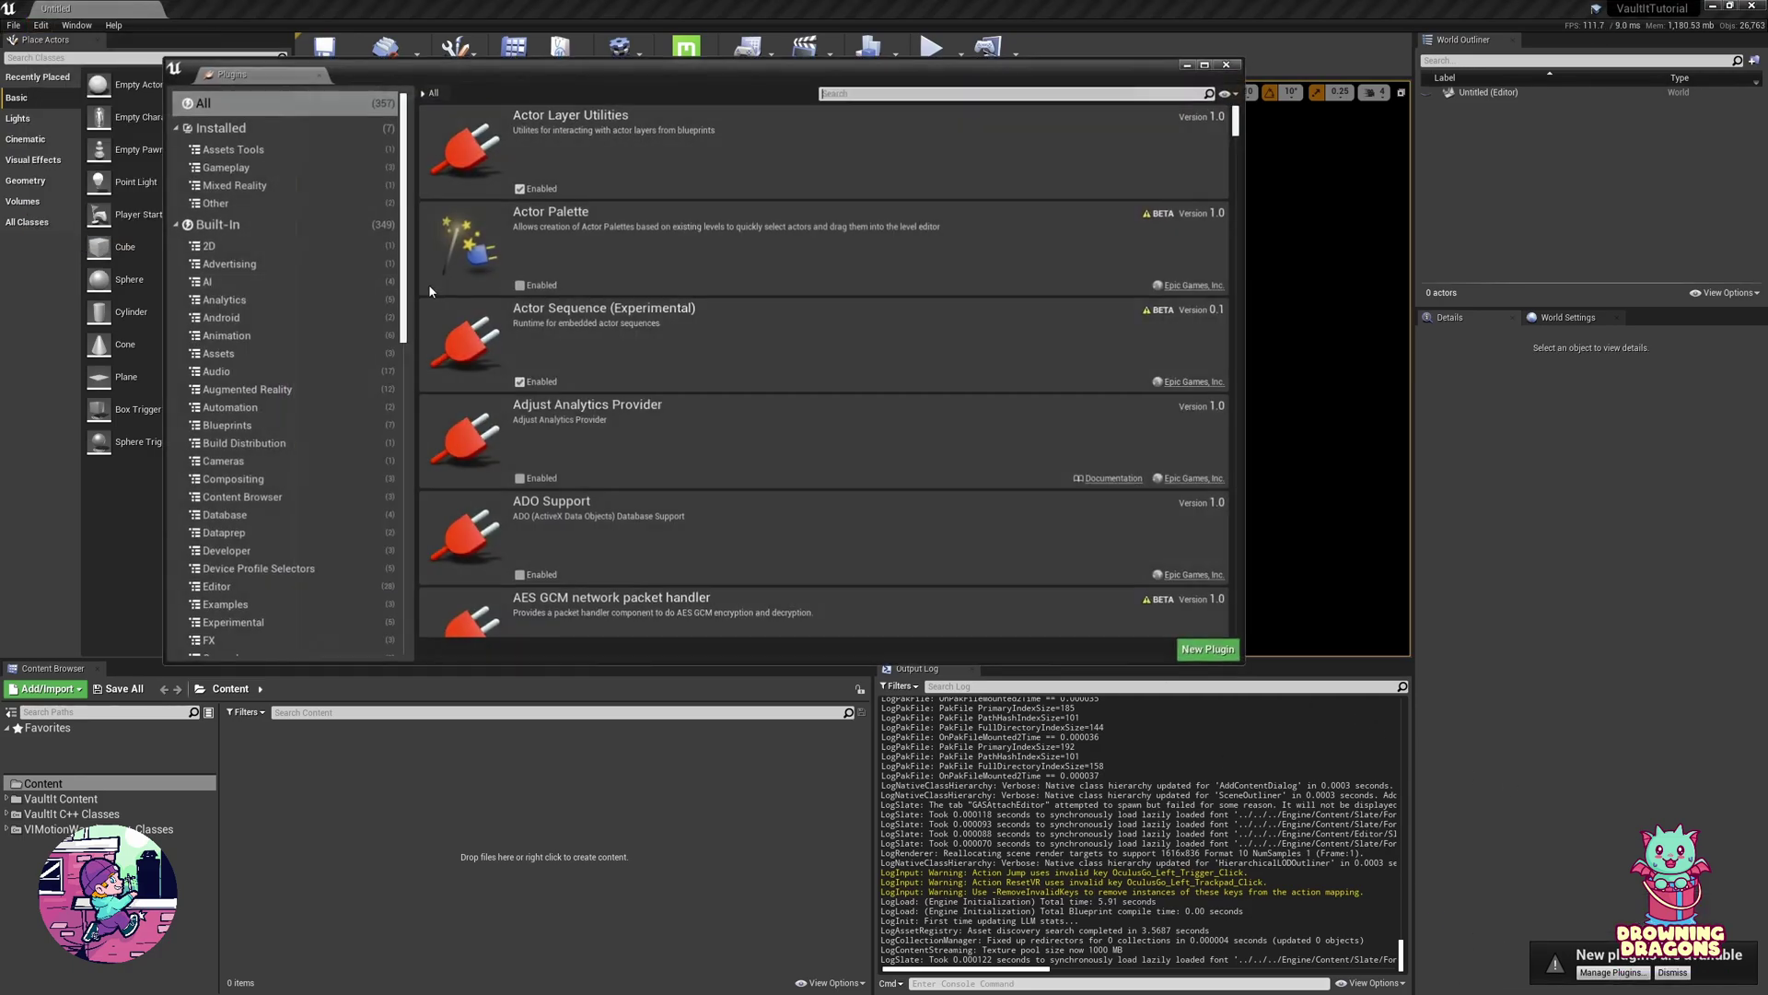
{"action": "left_click", "coordinate": [262, 177]}
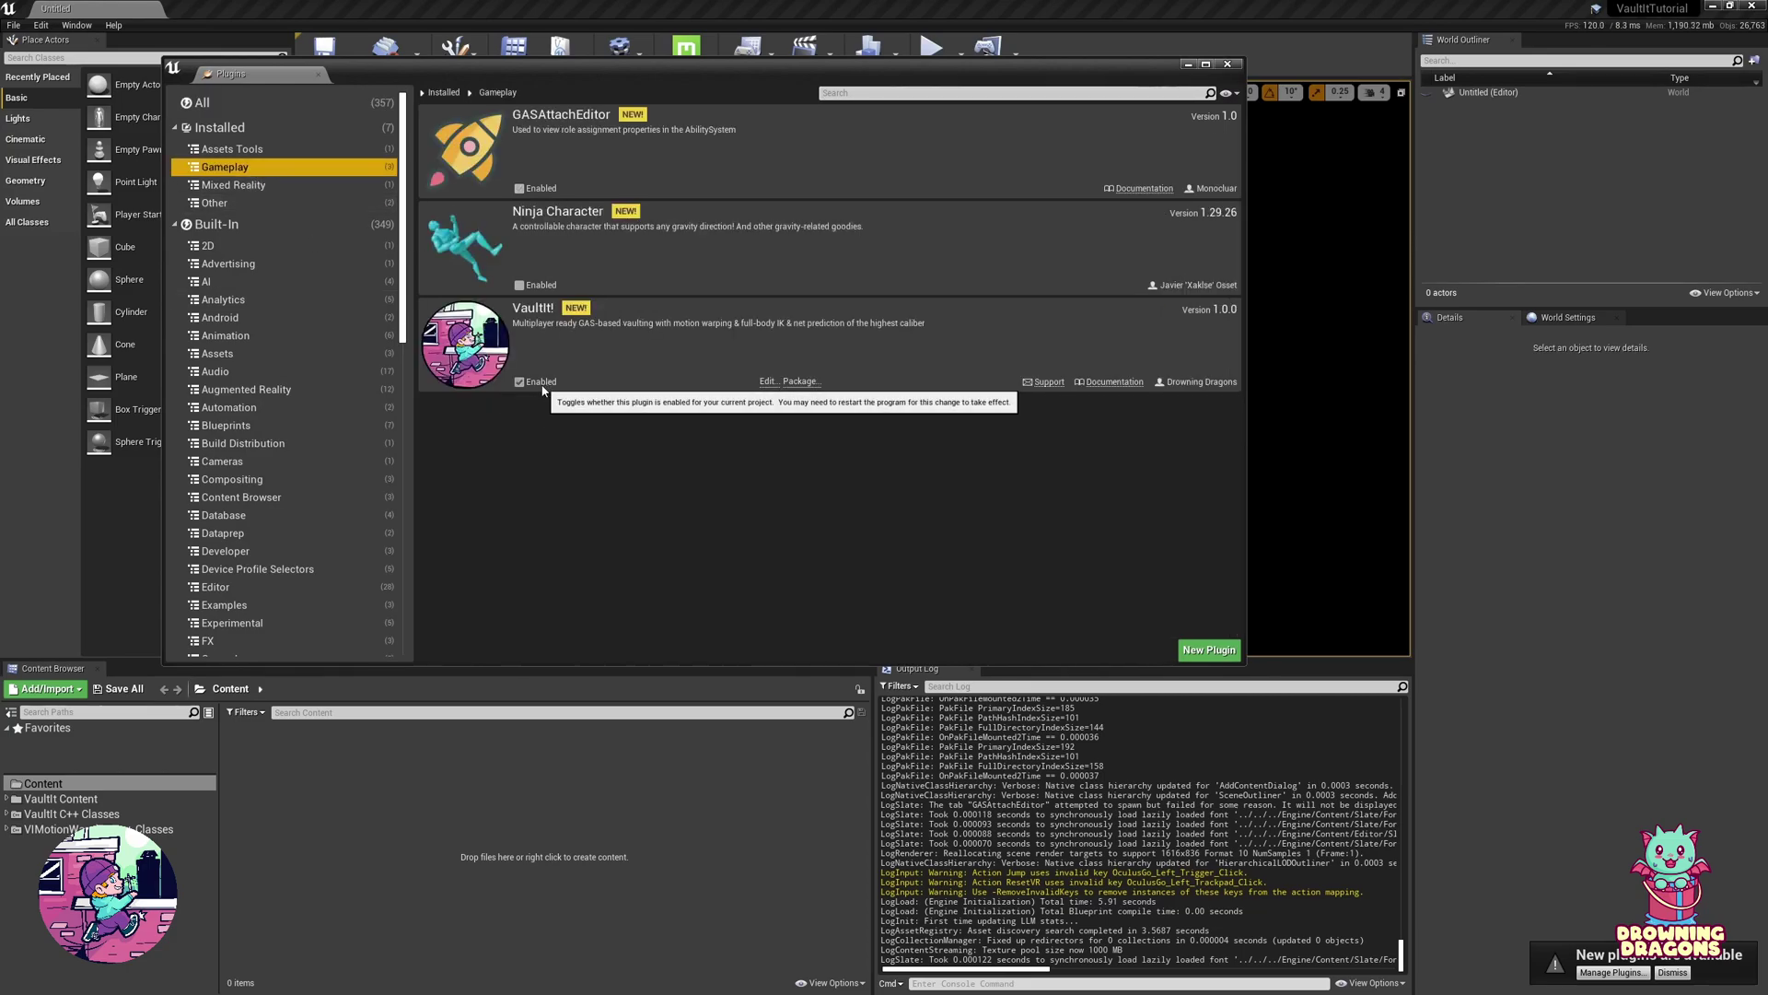
{"action": "left_click", "coordinate": [318, 73]}
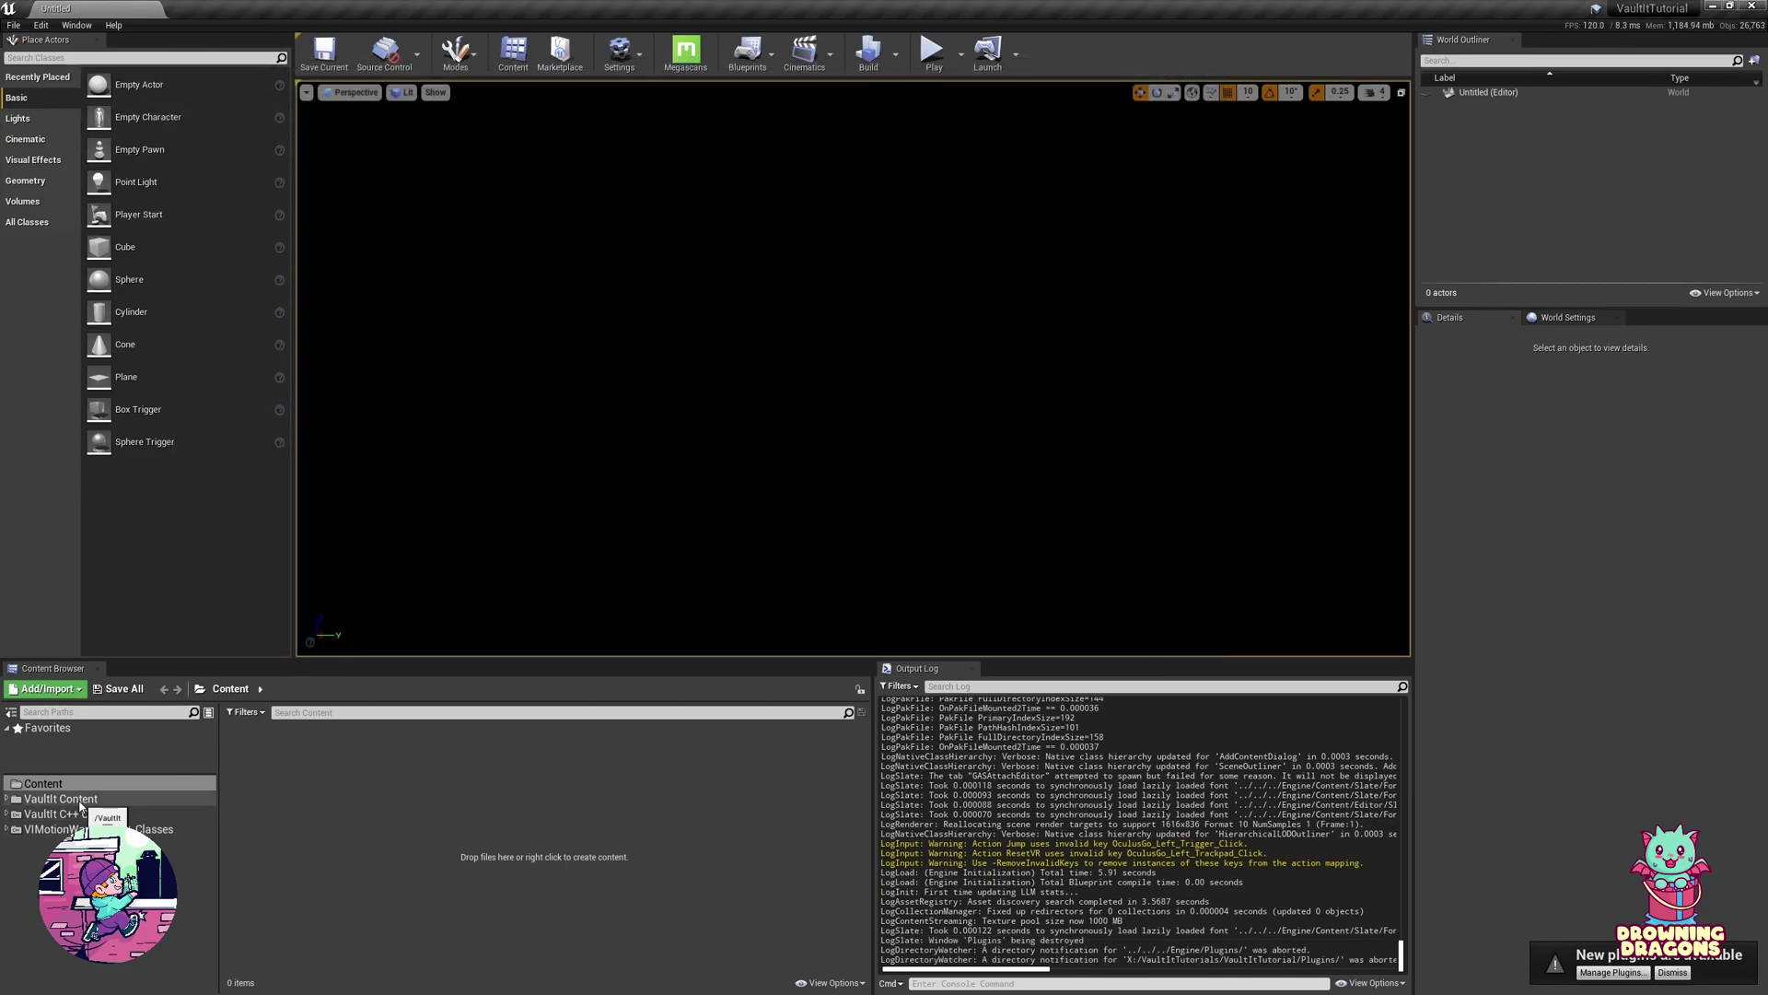
Step: Check that plugin content is shown in the Content Browser, and open ThirdPersonExampleMap from VaultIt Content's Maps folder
{"action": "left_click", "coordinate": [829, 983]}
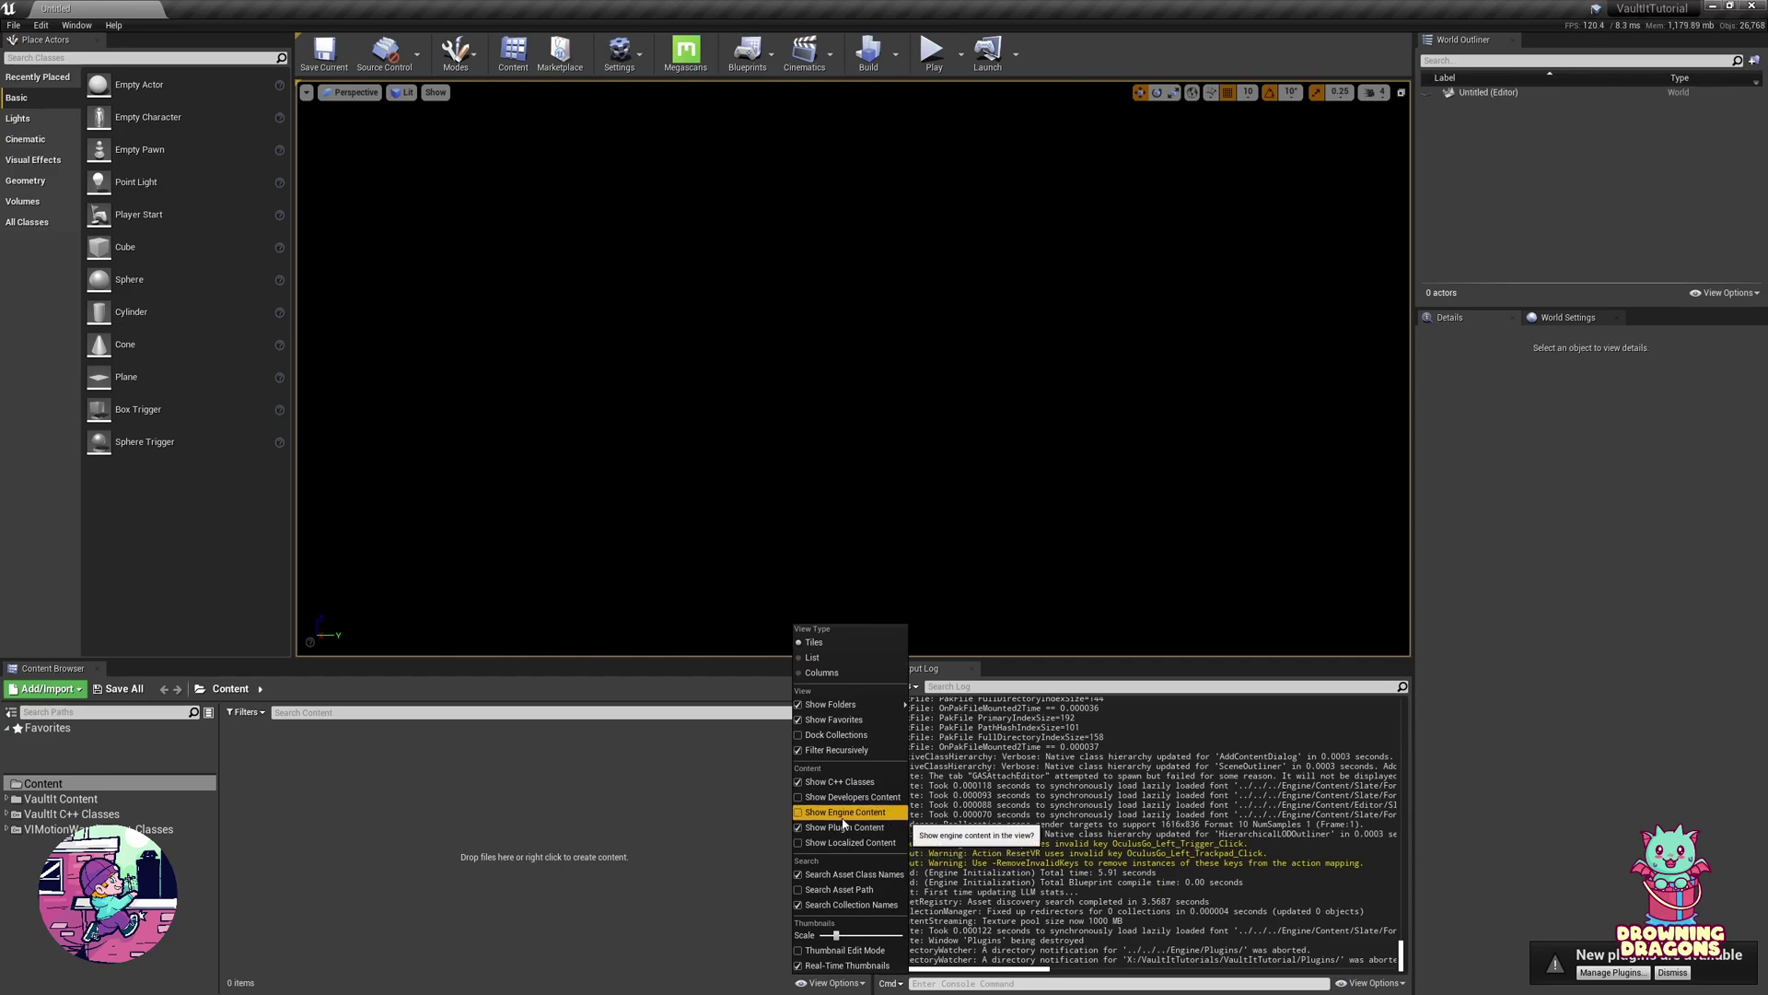
{"action": "left_click", "coordinate": [556, 815]}
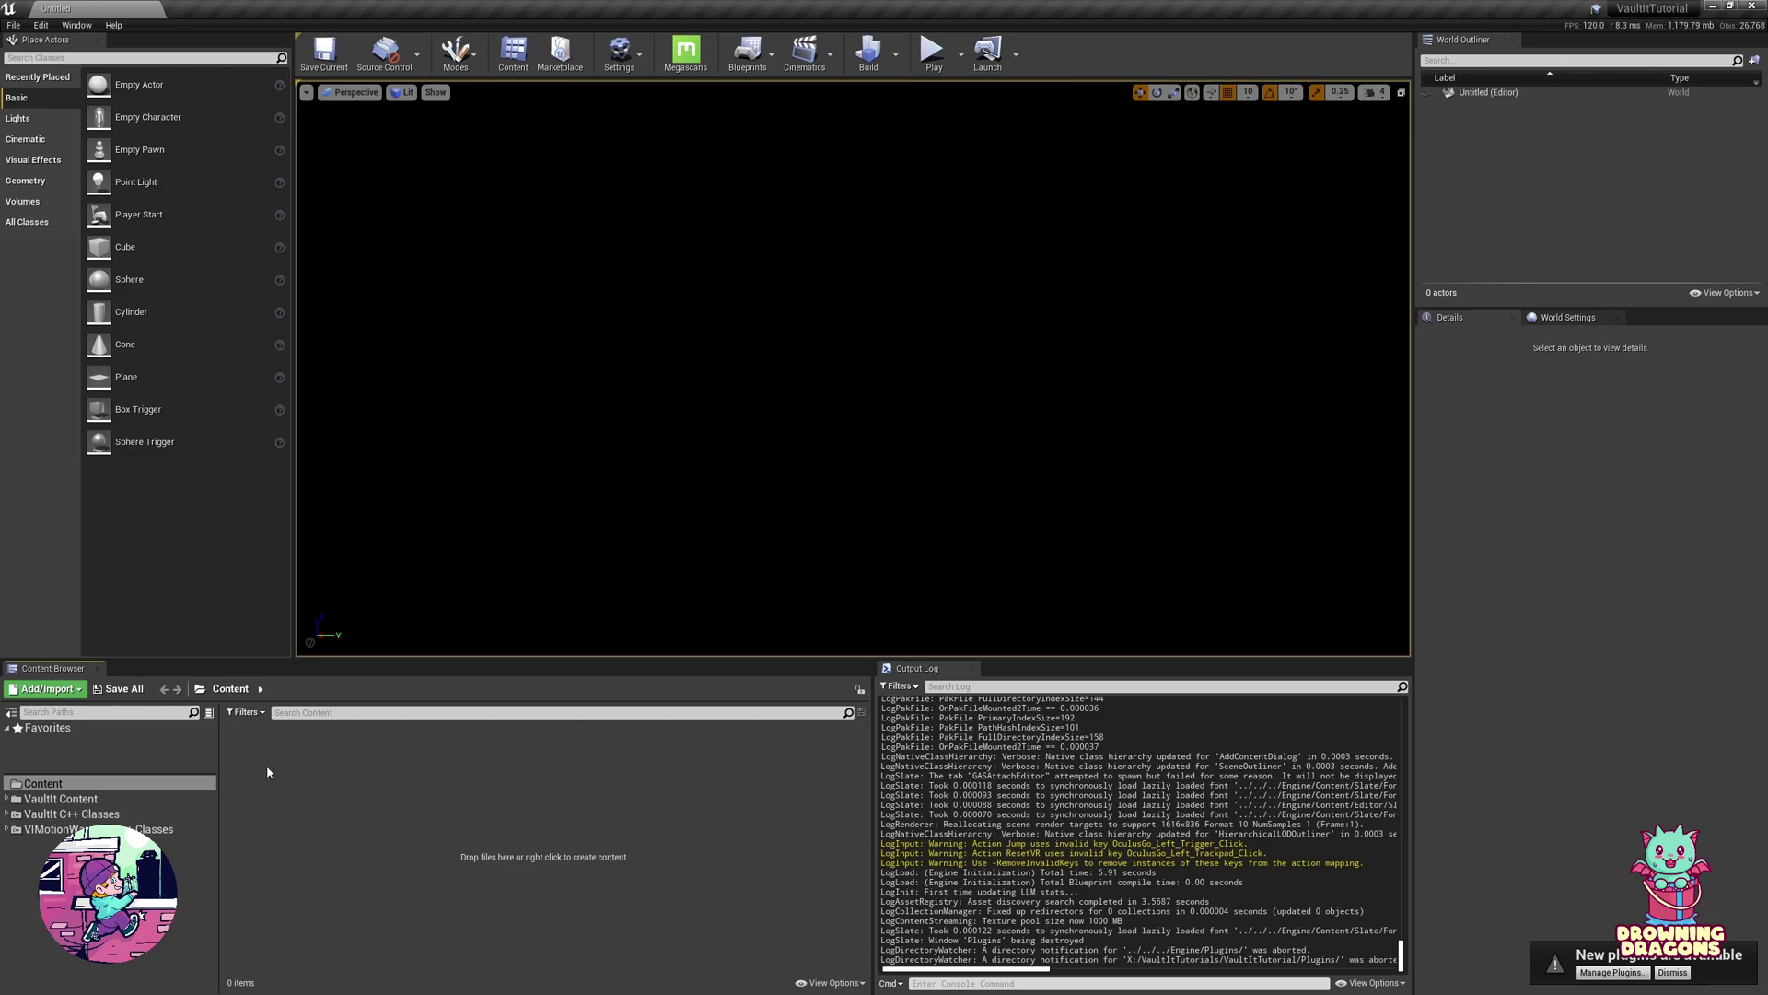
{"action": "double_click", "coordinate": [81, 799]}
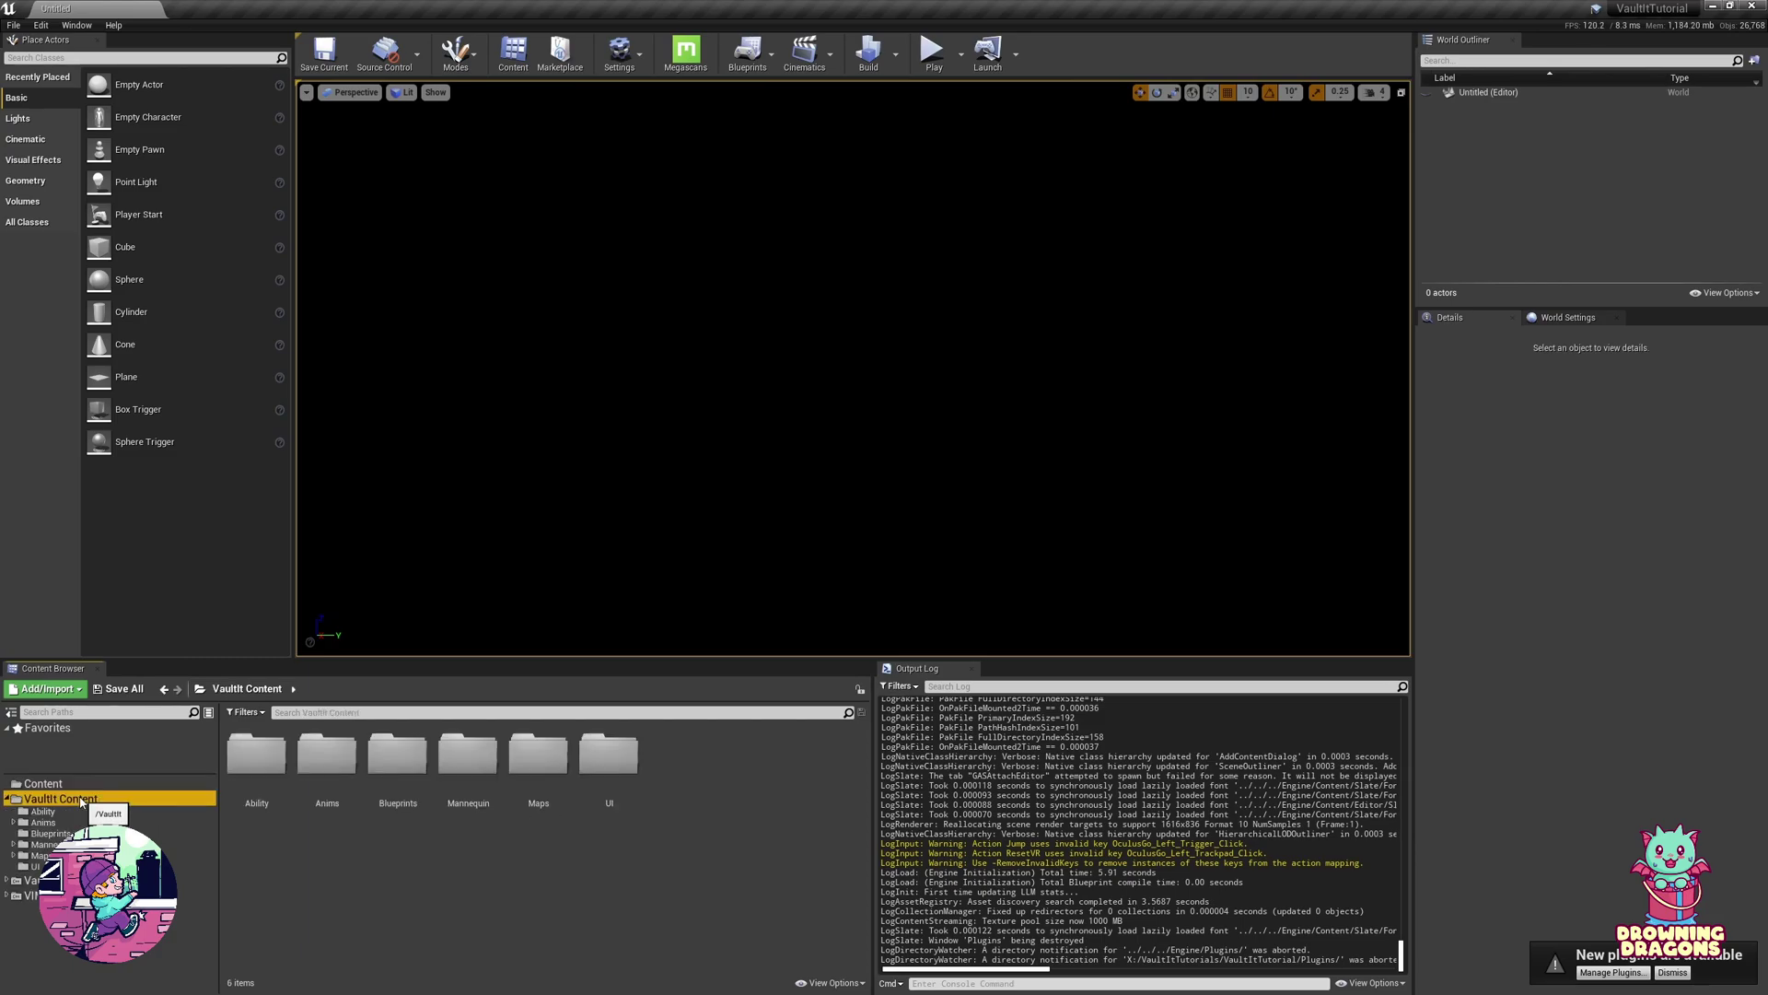
{"action": "left_click", "coordinate": [41, 855]}
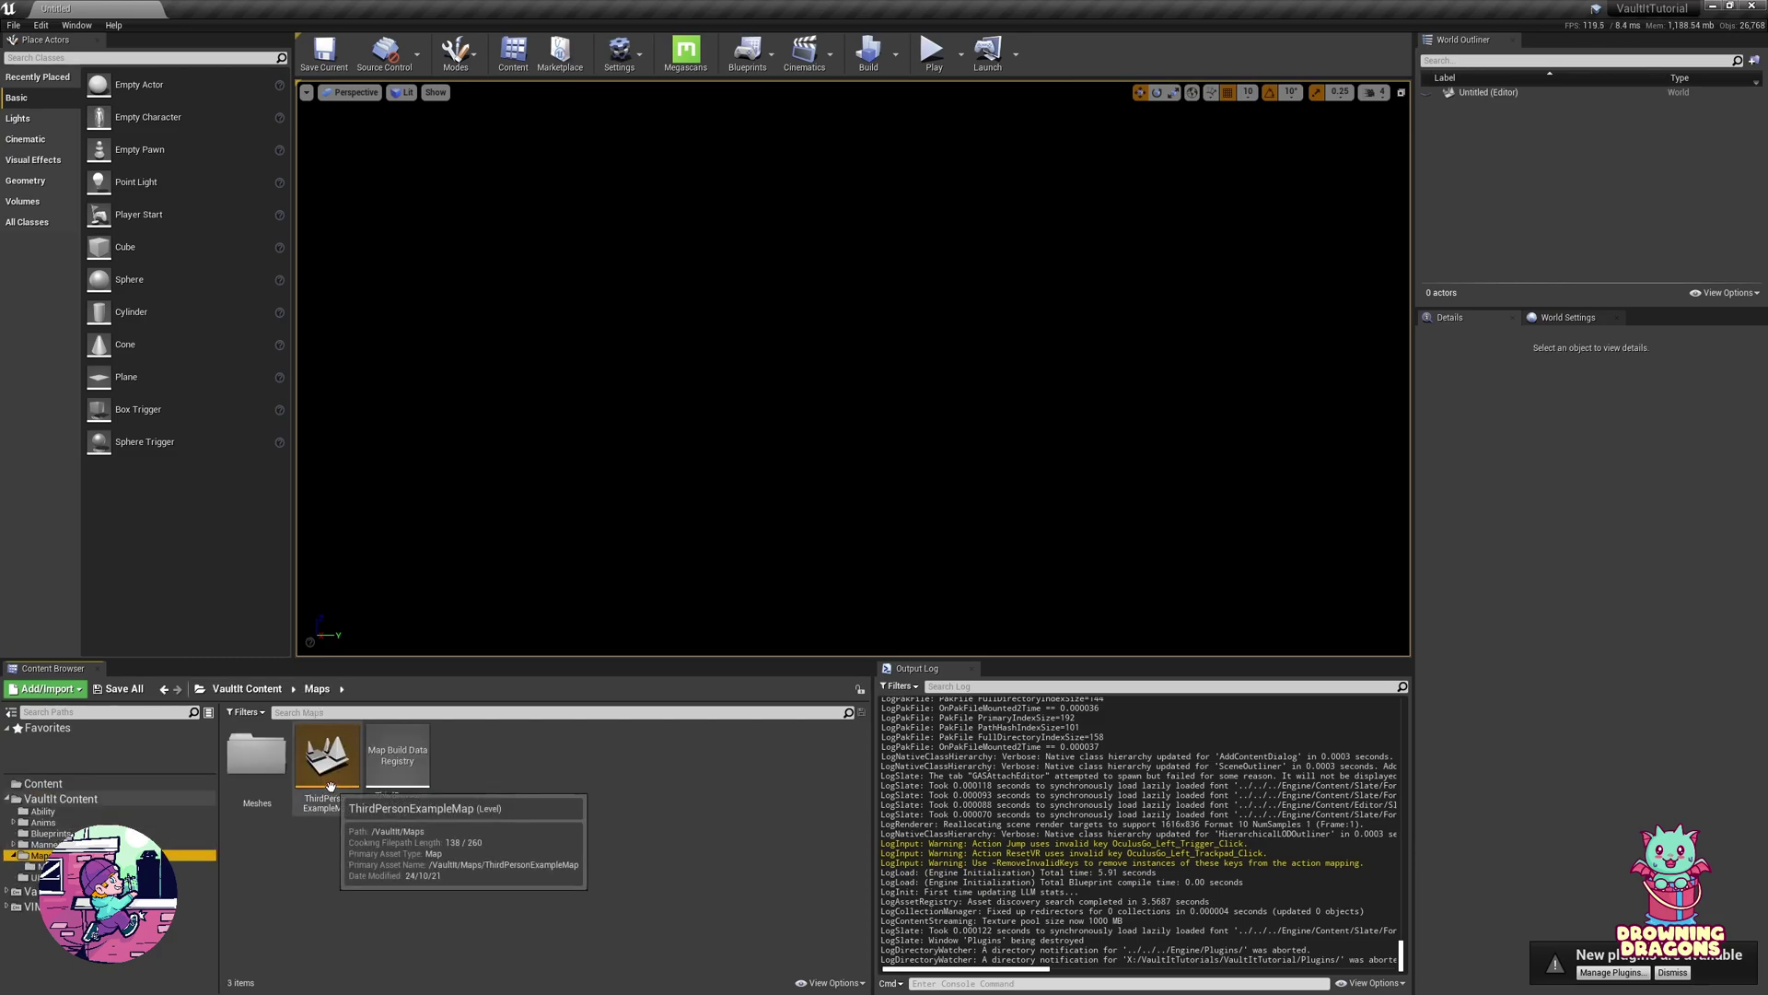
{"action": "double_click", "coordinate": [327, 757]}
{"action": "right_click_drag", "start_coordinate": [853, 369], "coordinate": [611, 631]}
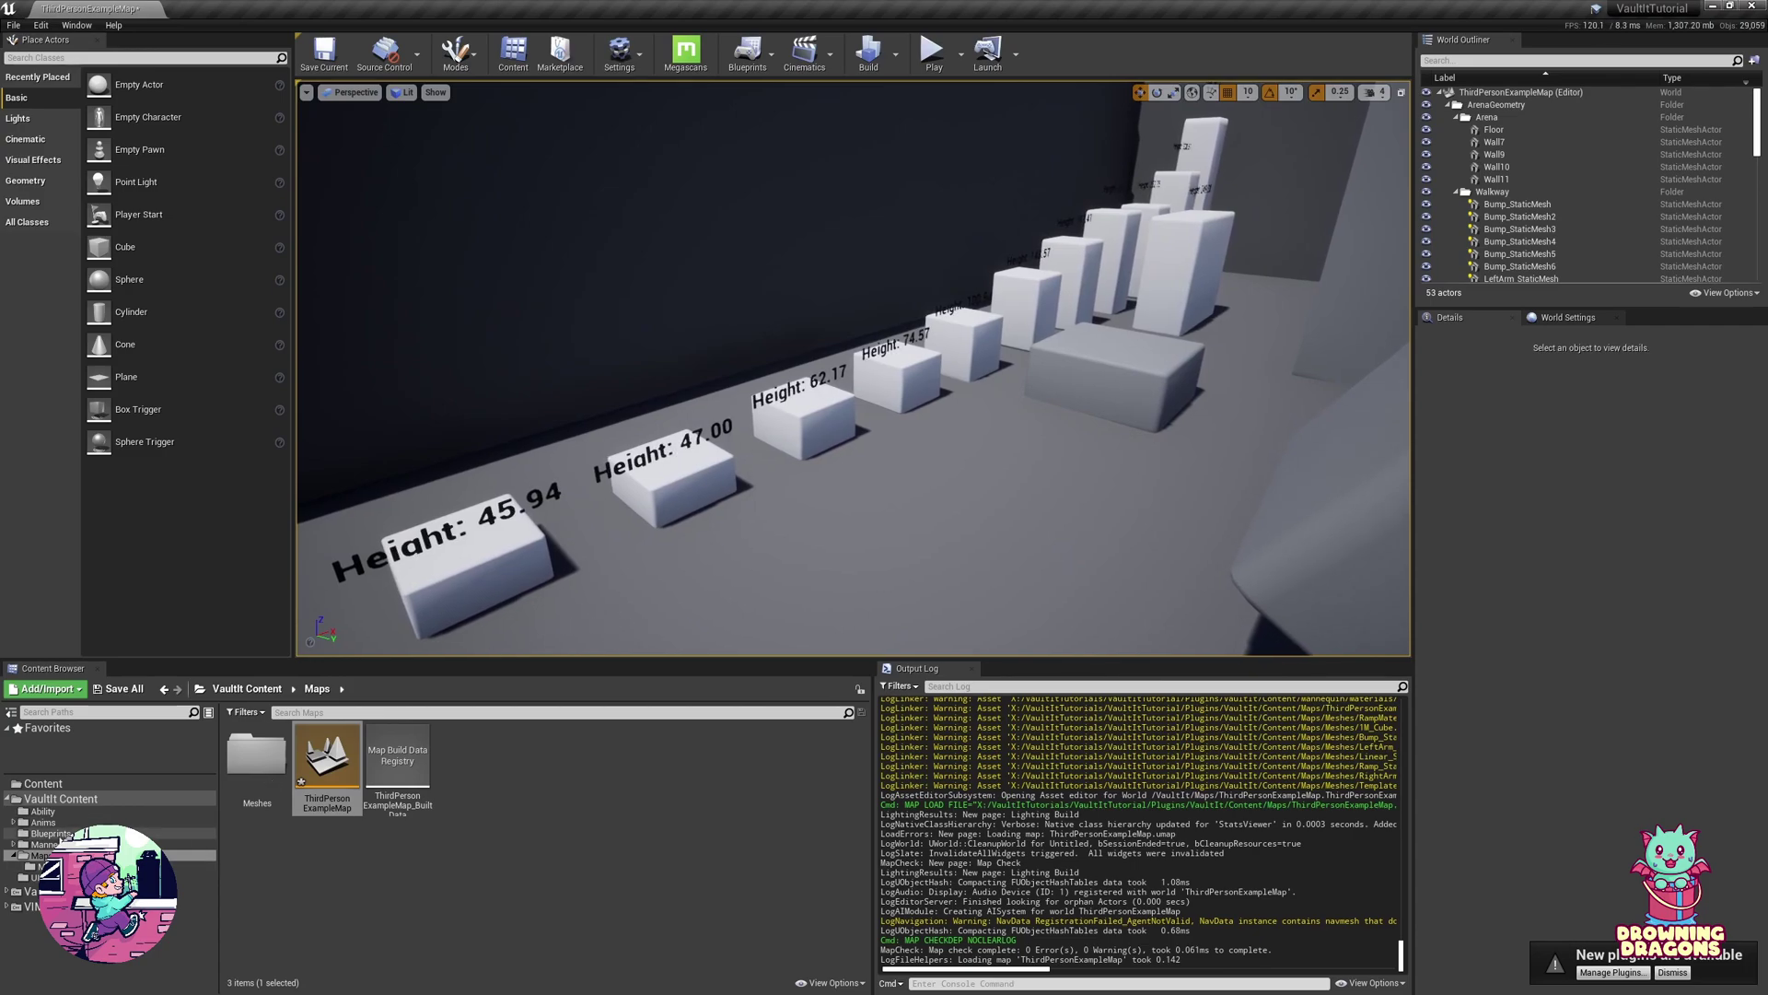
Step: Open BP_ThirdPersonCharacter from the VaultIt Blueprints folder and examine the Vault Component's ability and gameplay tag settings
{"action": "left_click", "coordinate": [51, 834]}
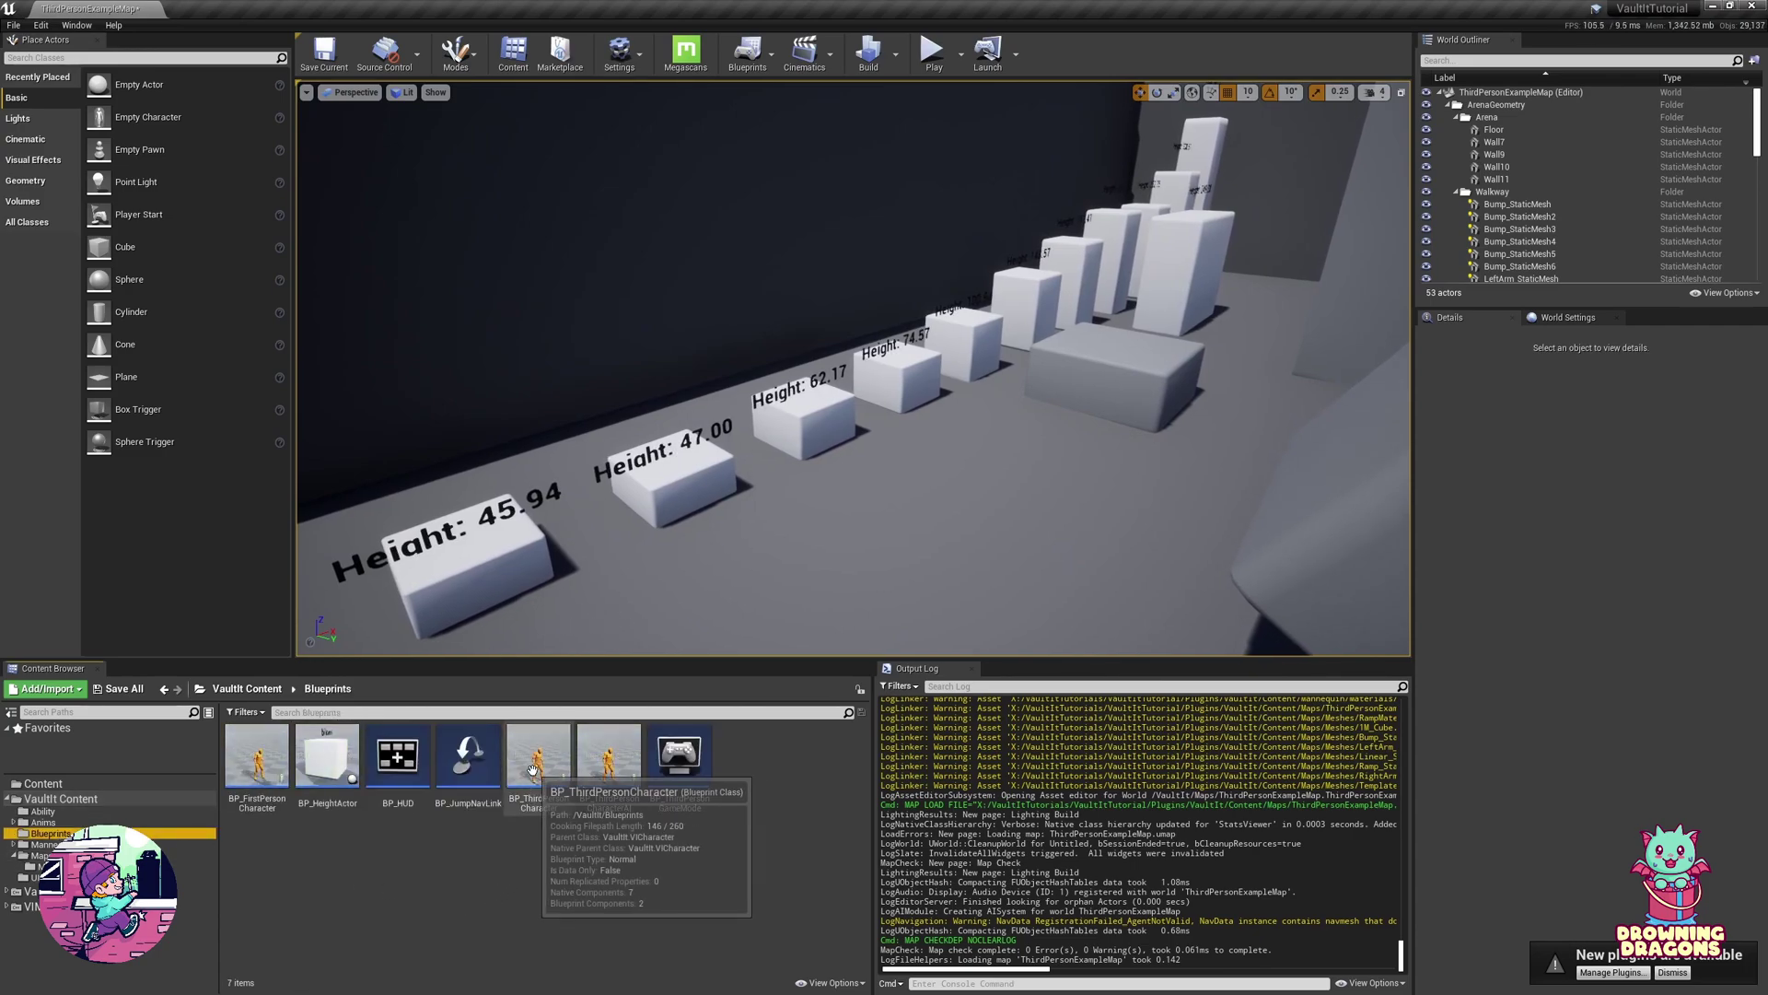
{"action": "double_click", "coordinate": [538, 764]}
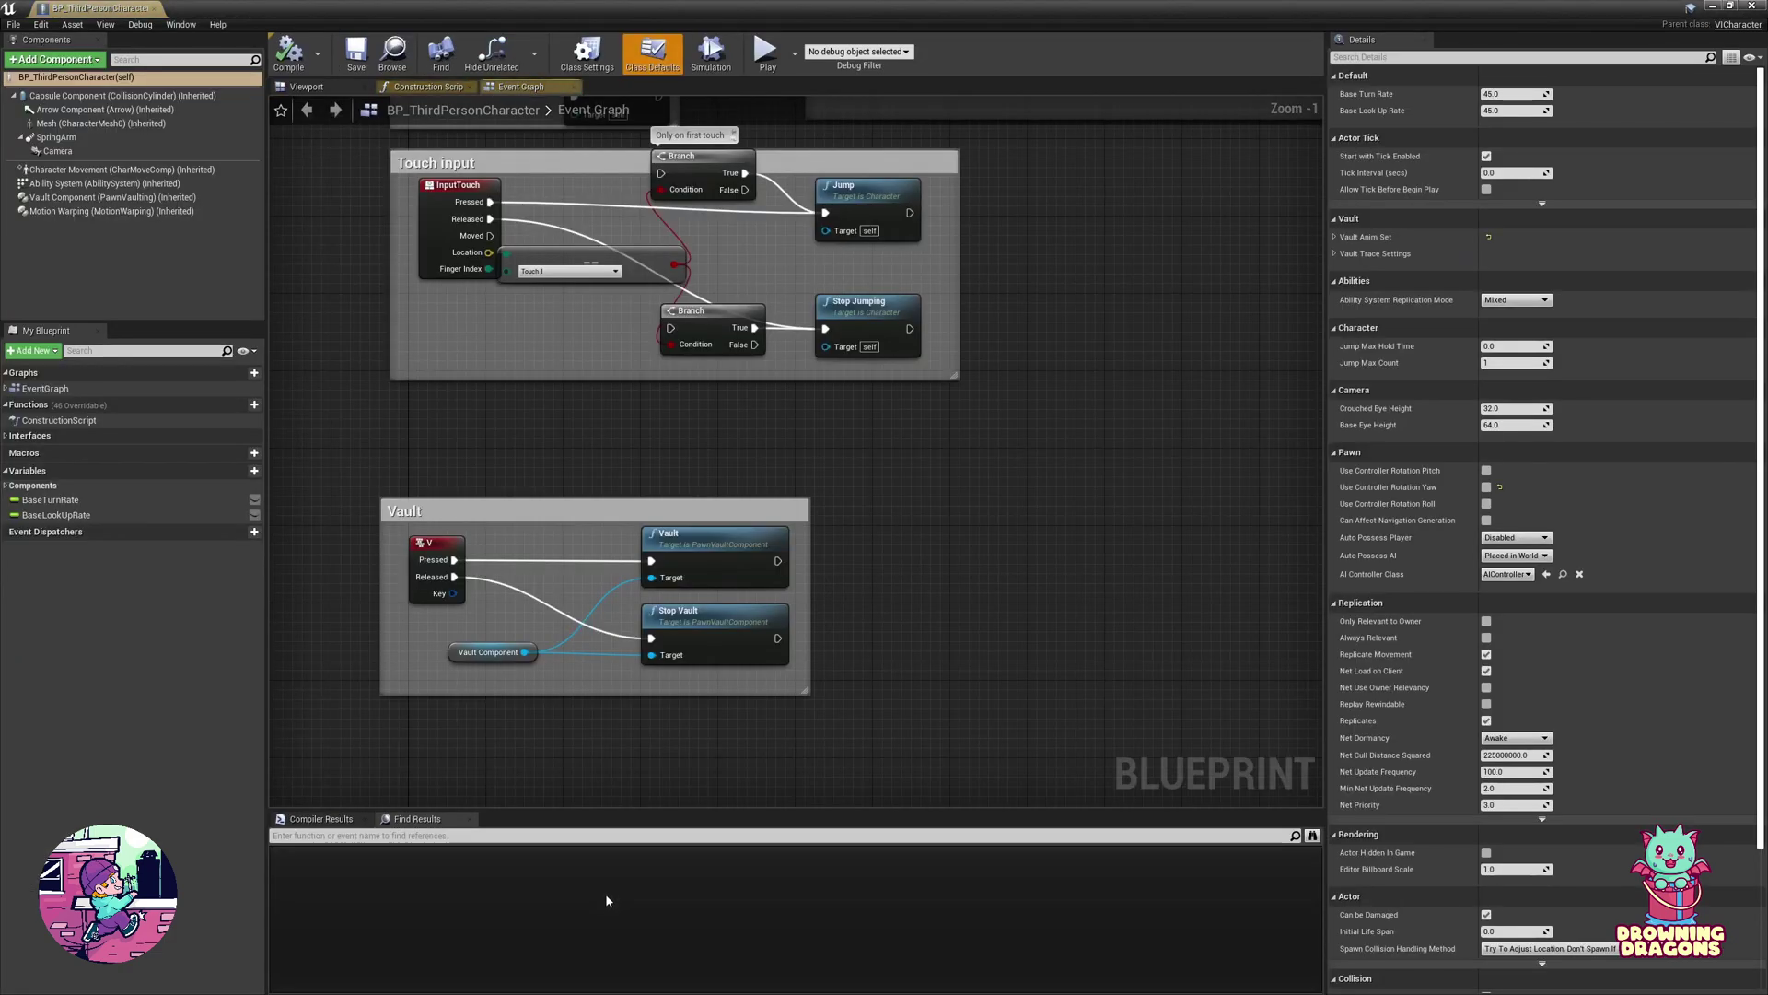
{"action": "scroll", "coordinate": [986, 523], "scroll_direction": "down", "scroll_amount": 4}
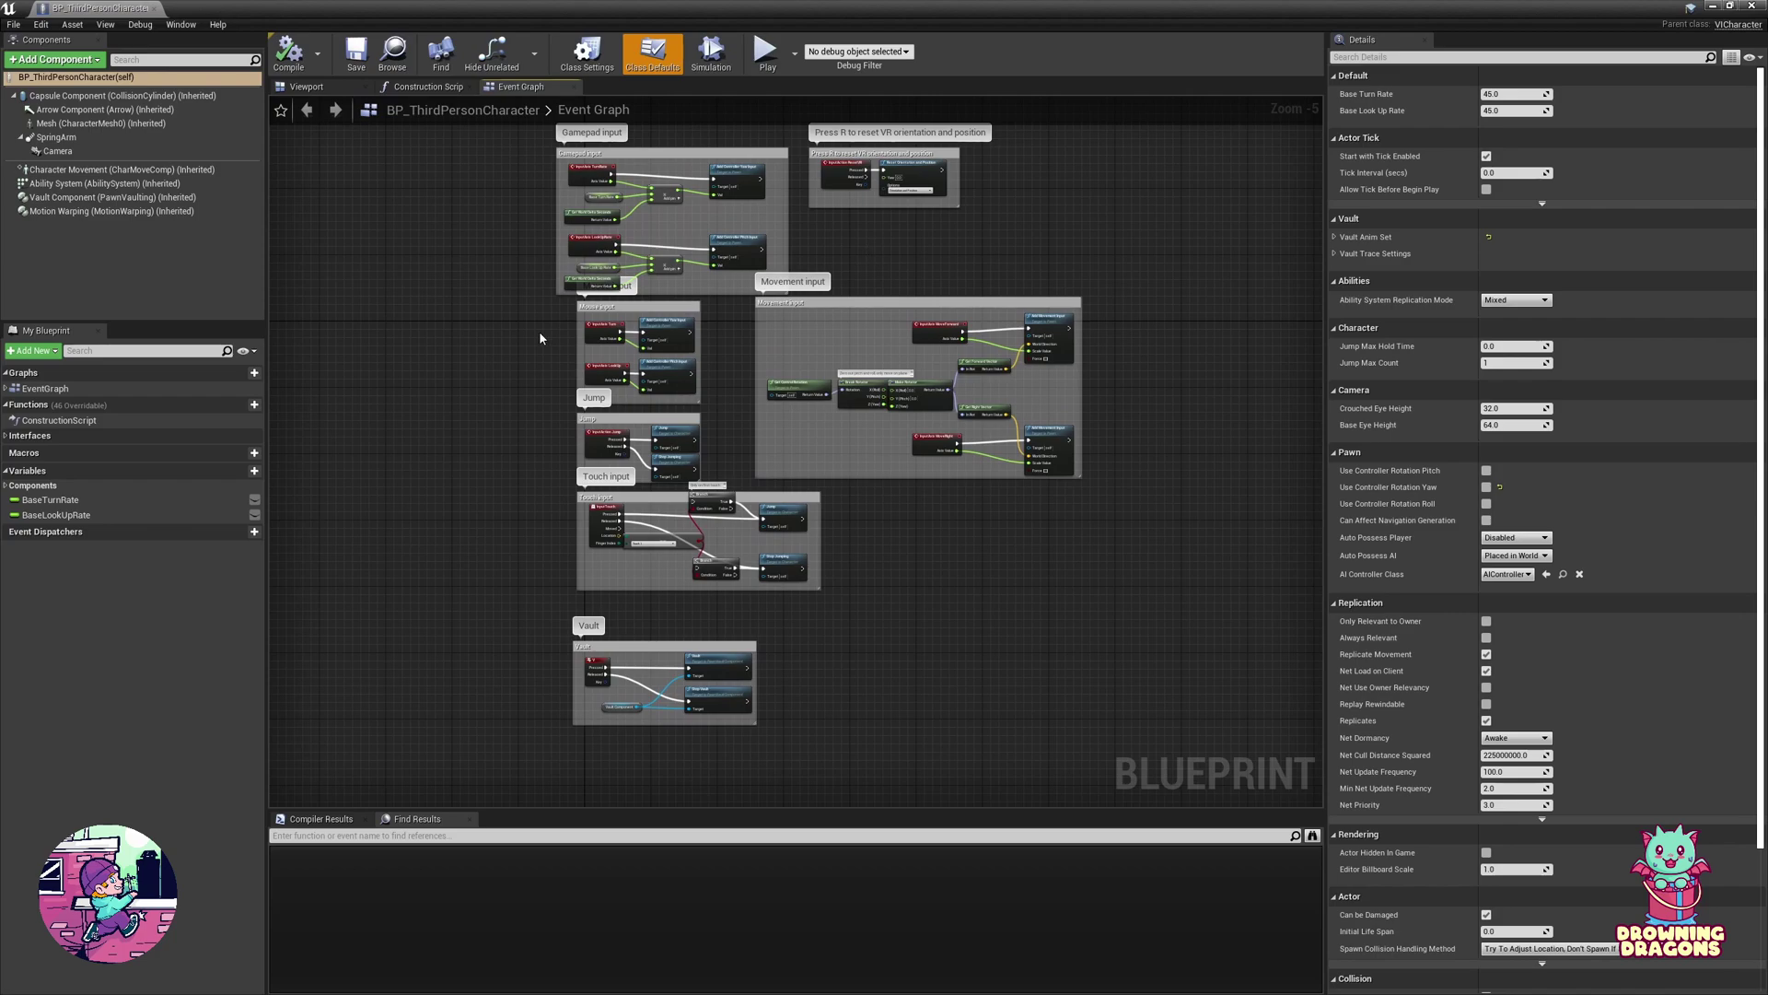
{"action": "left_click", "coordinate": [130, 199]}
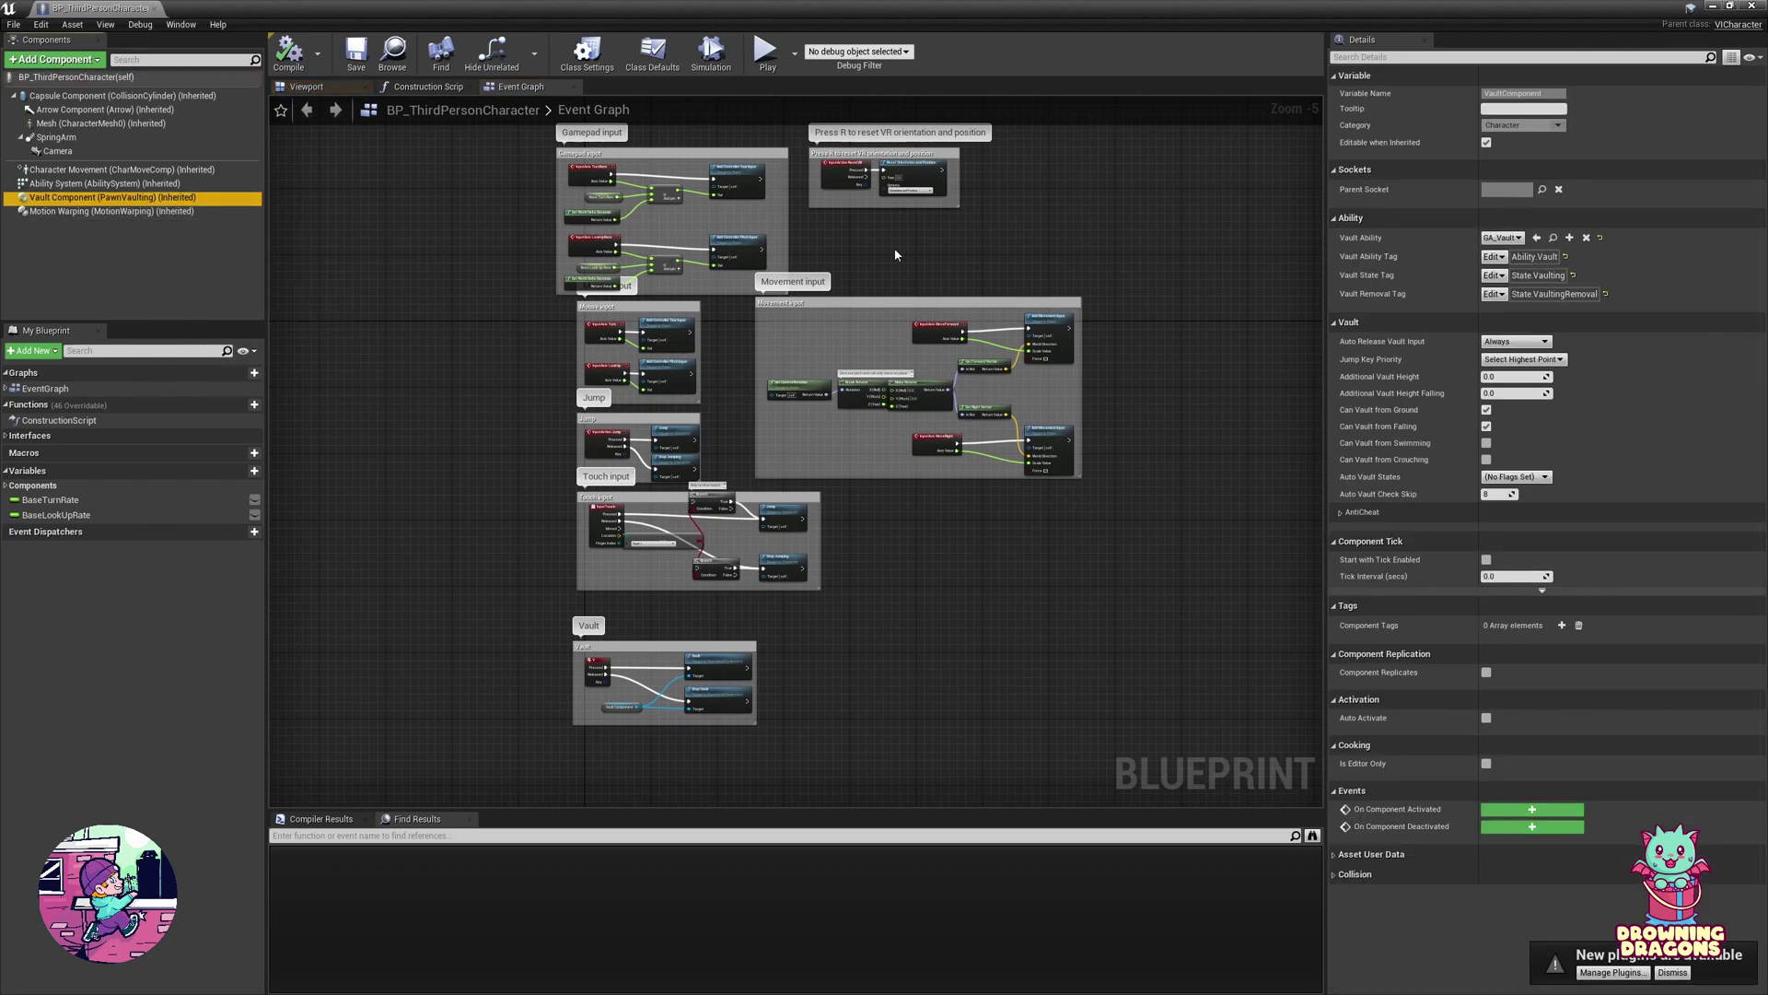
{"action": "left_click", "coordinate": [1494, 257]}
{"action": "left_click", "coordinate": [1496, 259]}
Step: Examine the character's Vault Trace Settings in the class defaults, including the Trace Profile and Object Channels
{"action": "left_click", "coordinate": [101, 77]}
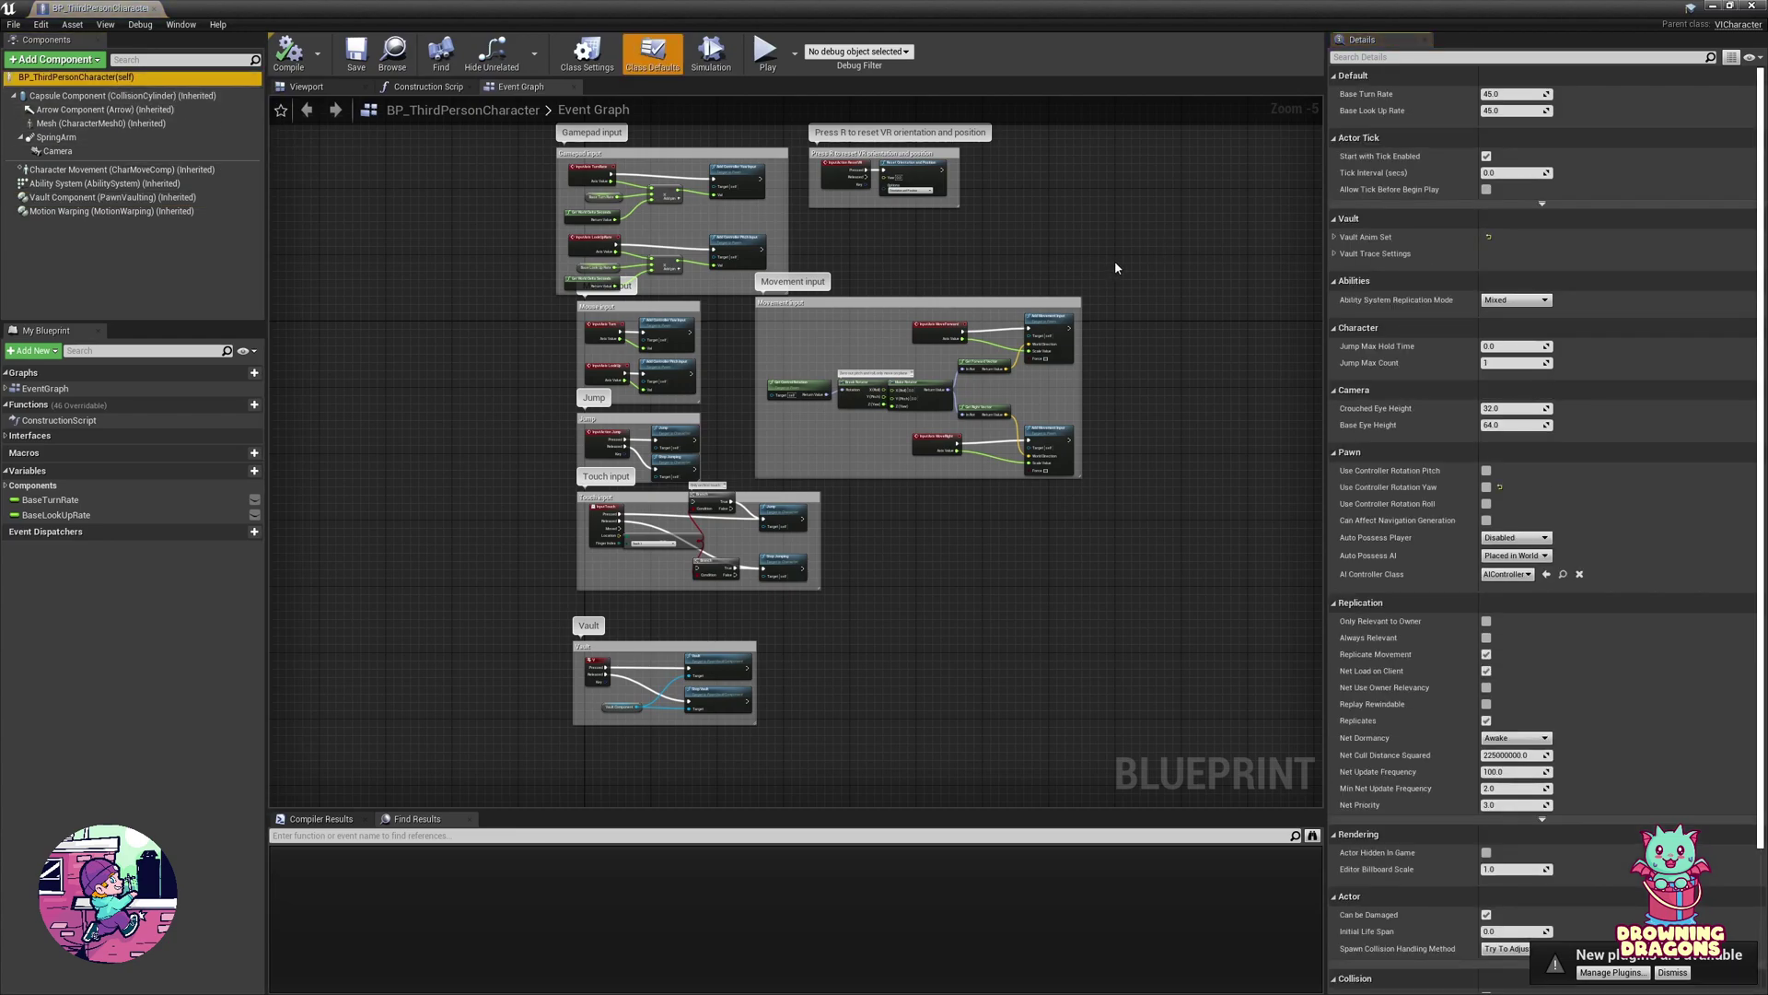
{"action": "left_click", "coordinate": [1372, 254]}
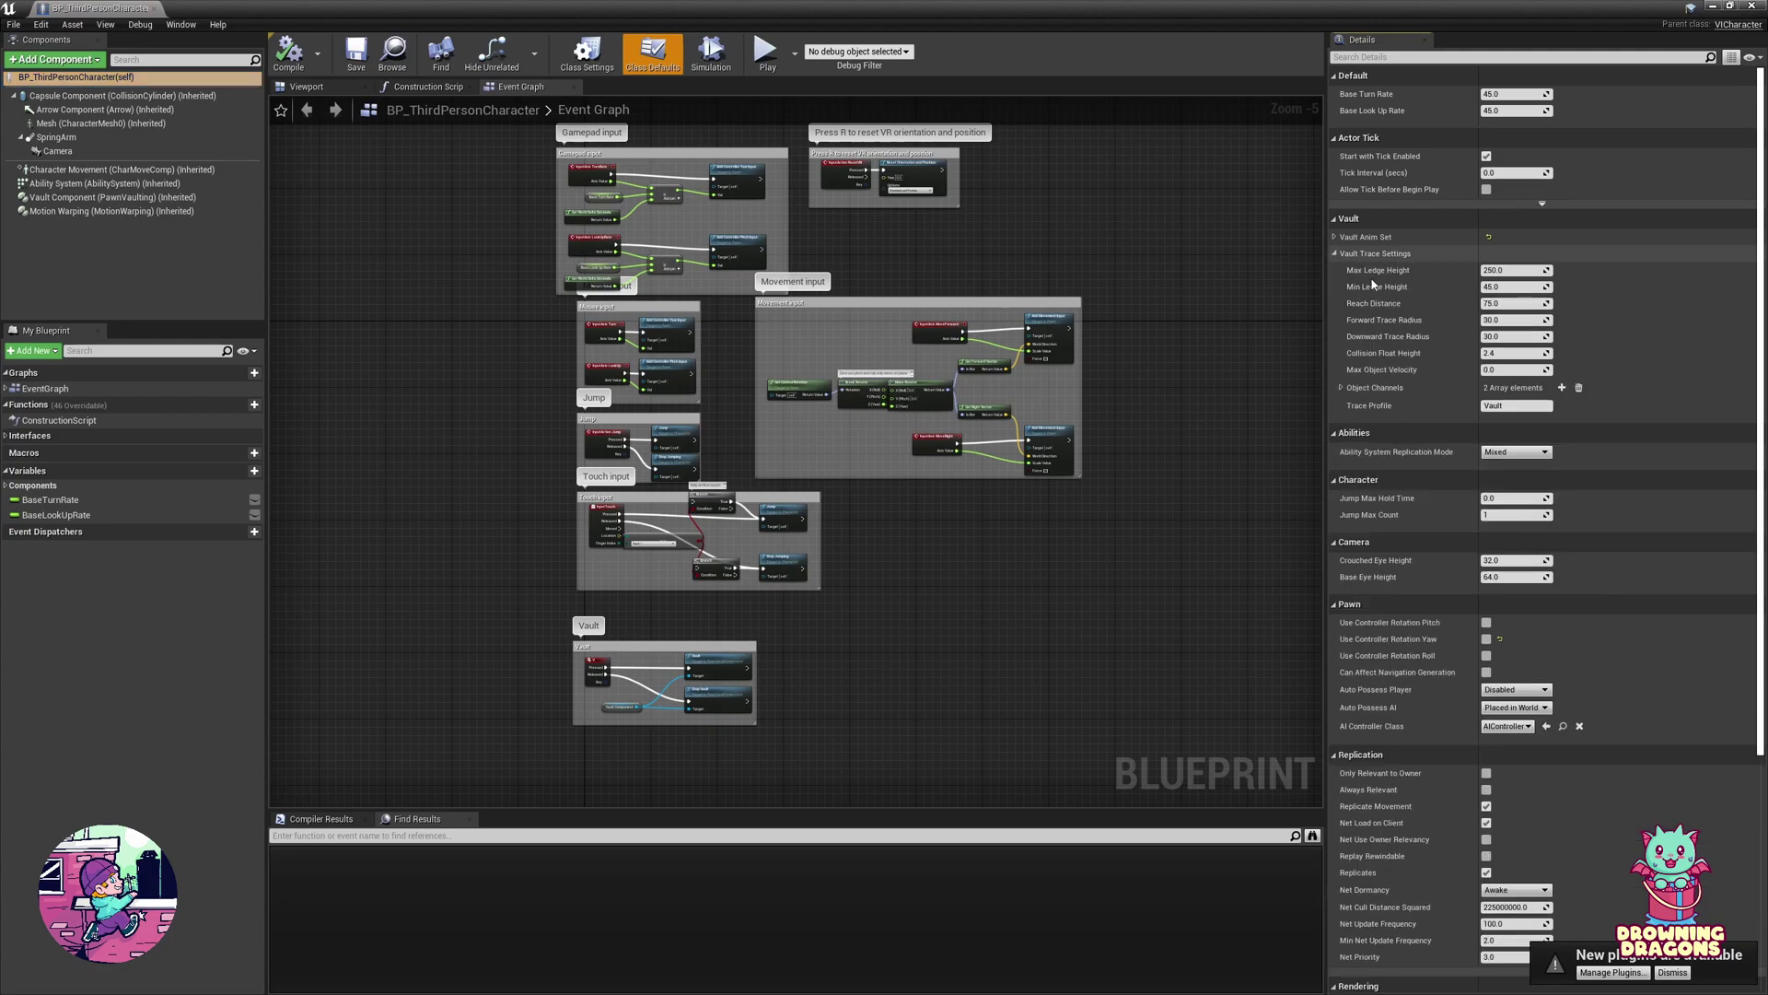
{"action": "left_click", "coordinate": [1510, 406]}
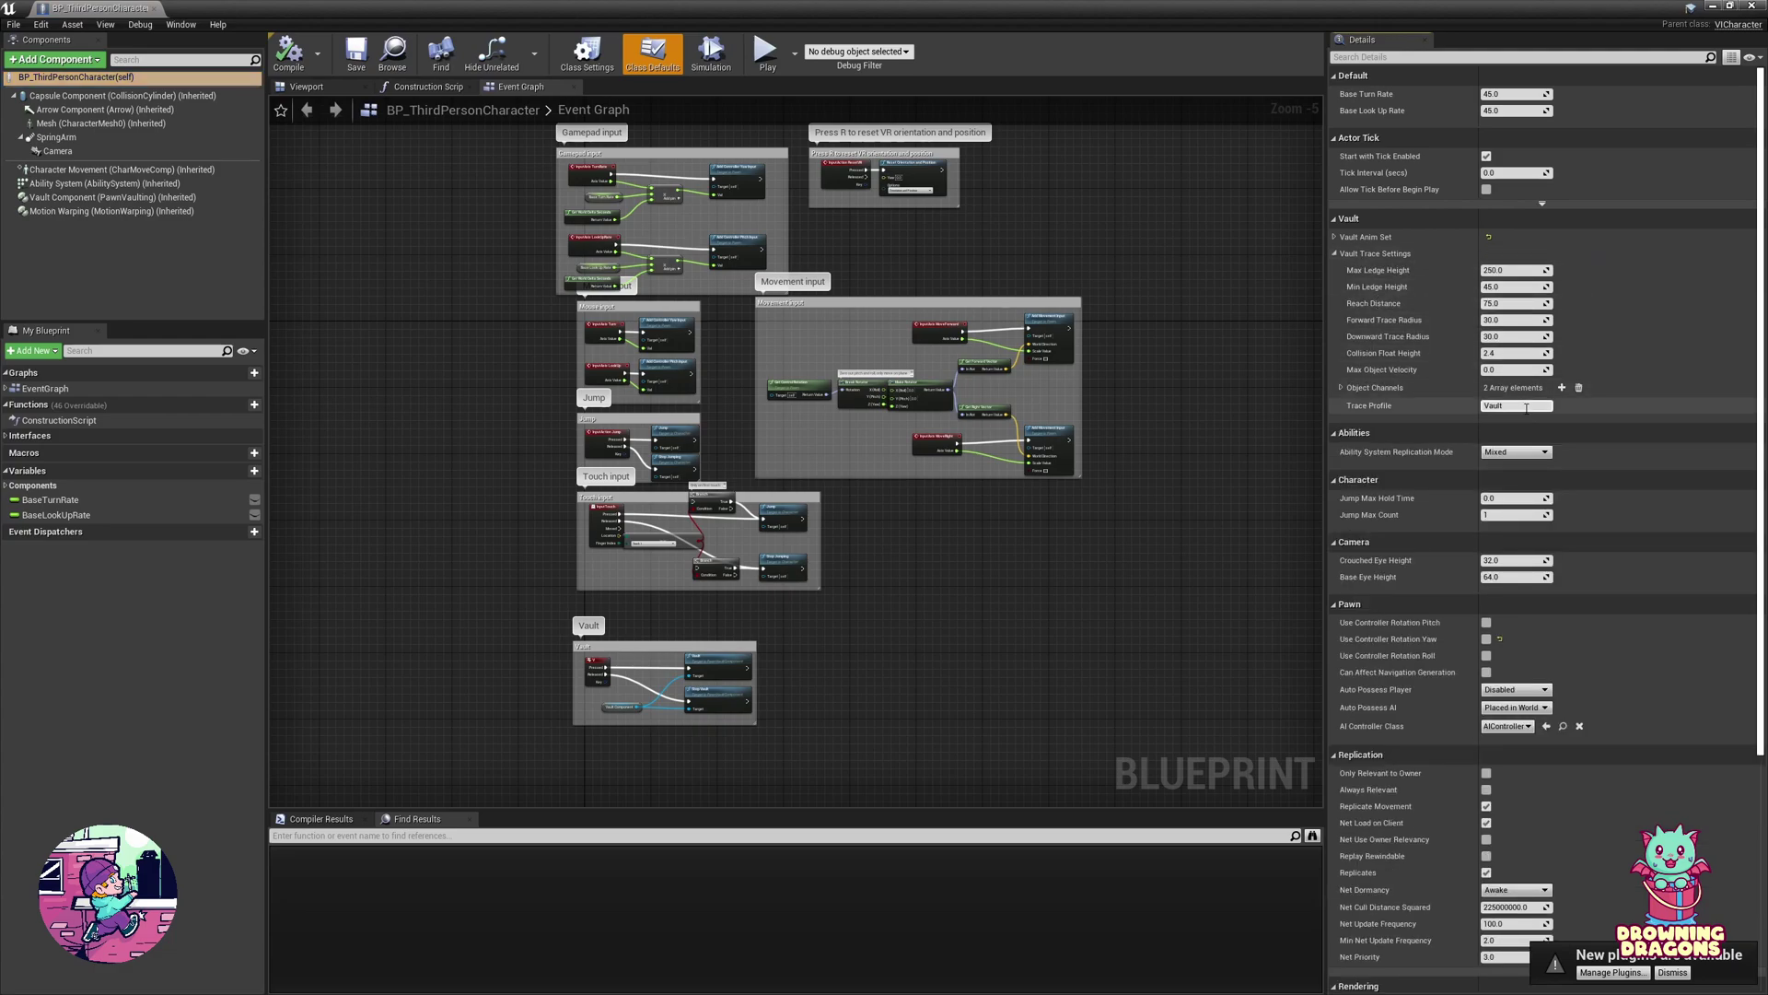
{"action": "left_click", "coordinate": [1413, 406]}
{"action": "left_click", "coordinate": [1340, 387]}
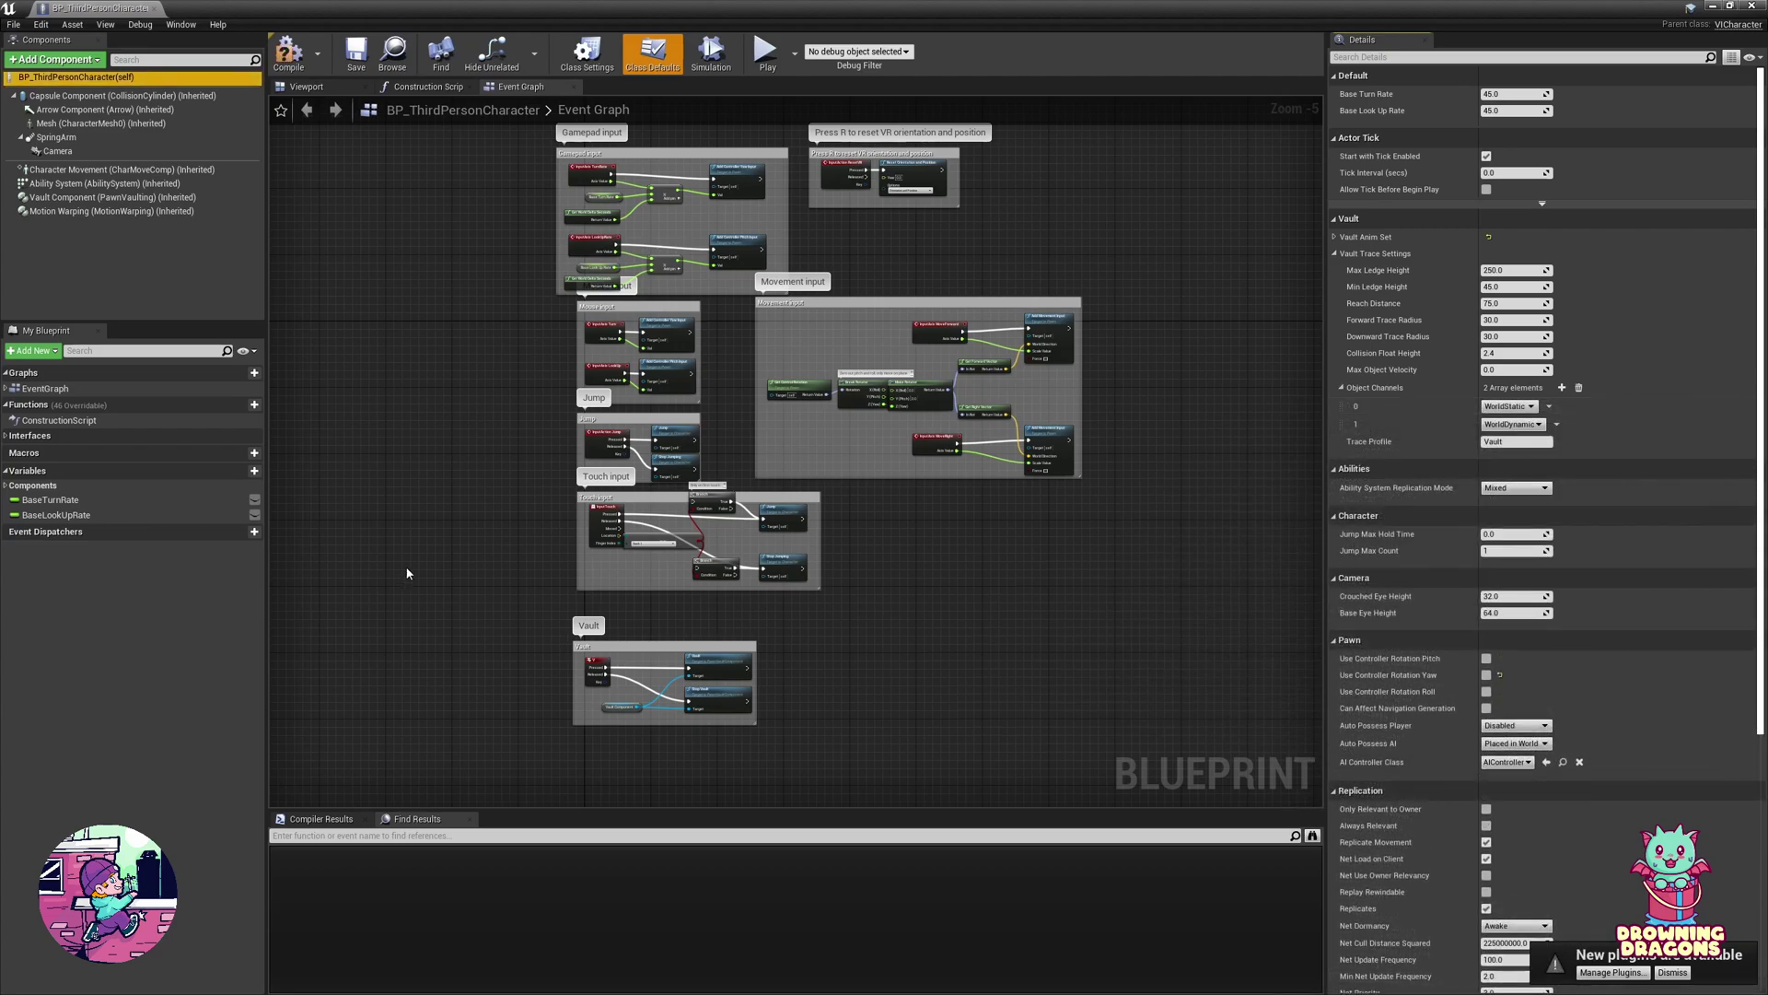
Step: Set the project's Asset Manager Class to VIAssetManager and close Project Settings
{"action": "left_click", "coordinate": [40, 24]}
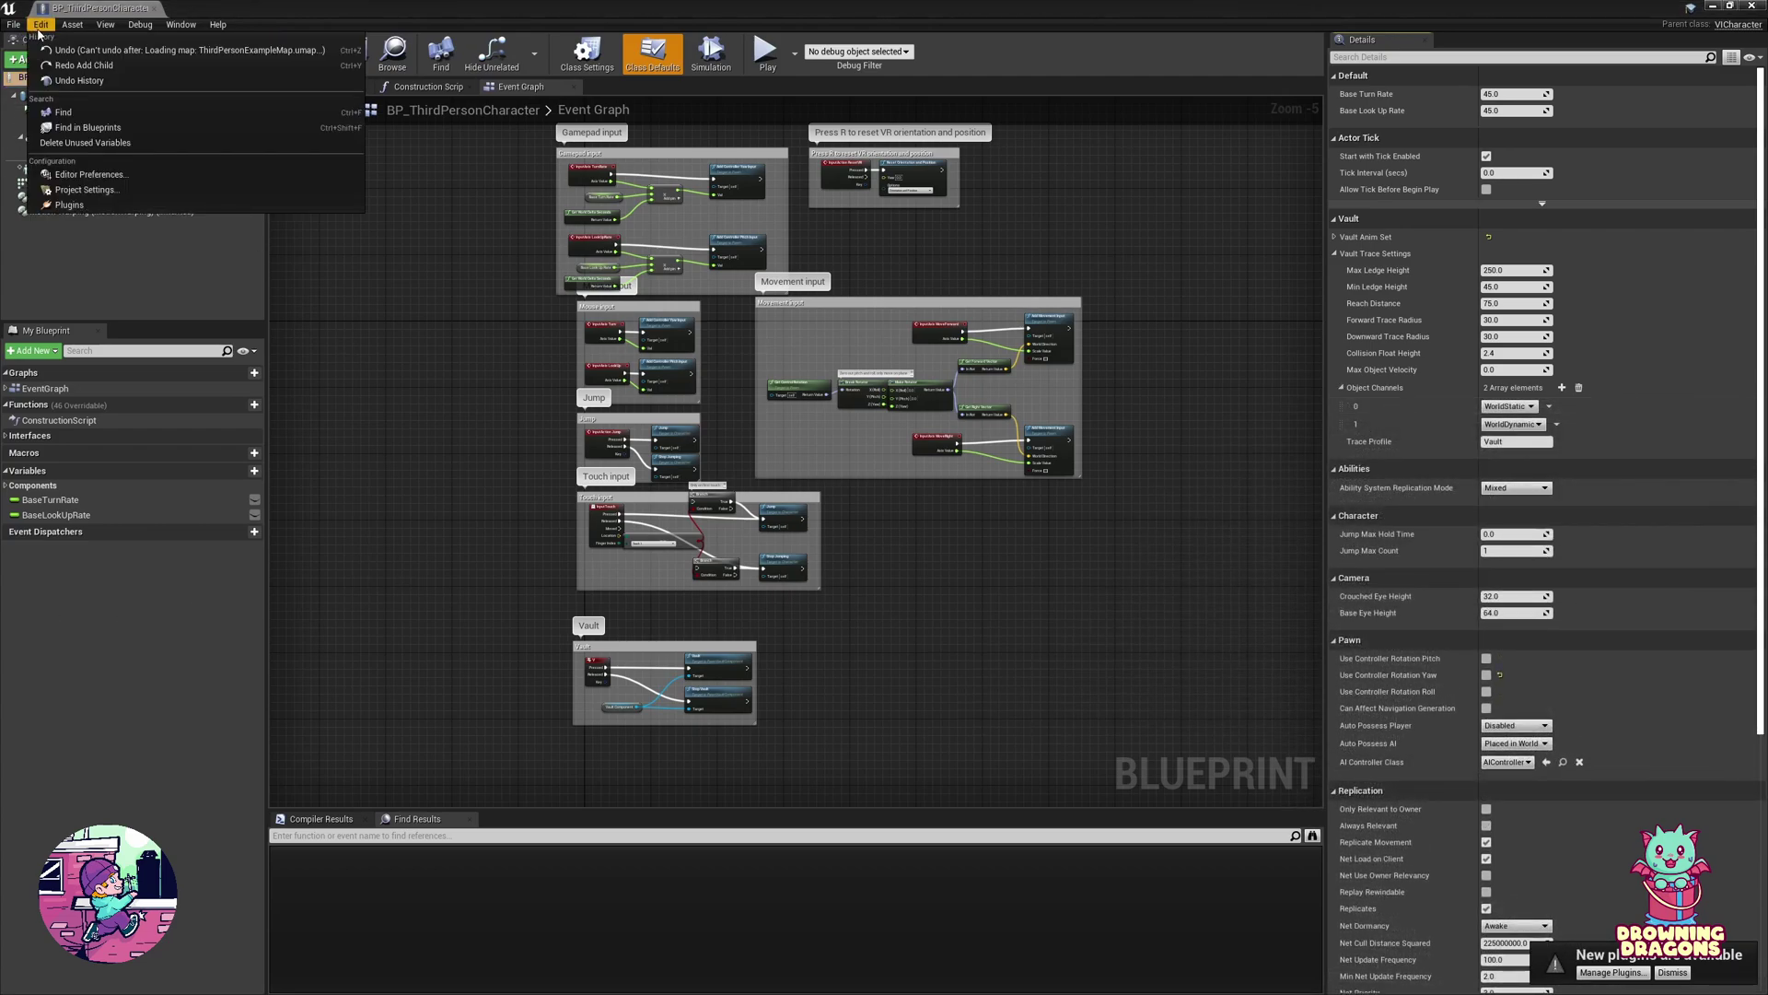
{"action": "left_click", "coordinate": [85, 190]}
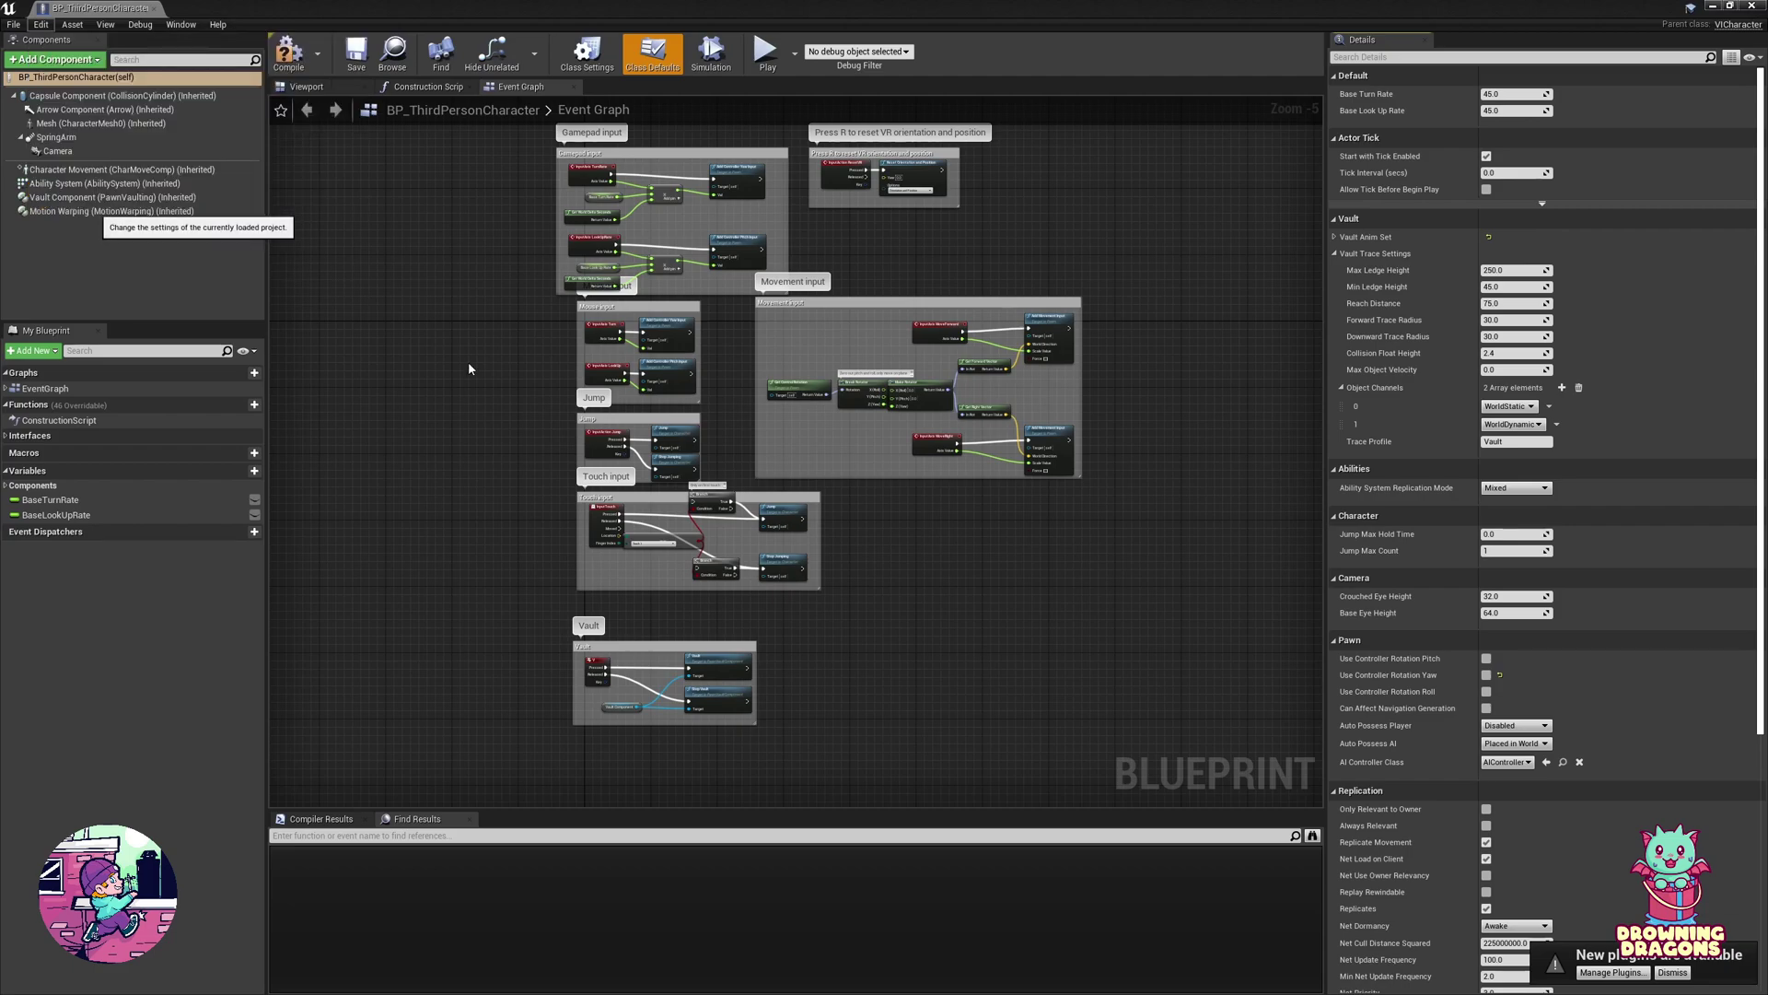
{"action": "left_click", "coordinate": [419, 104]}
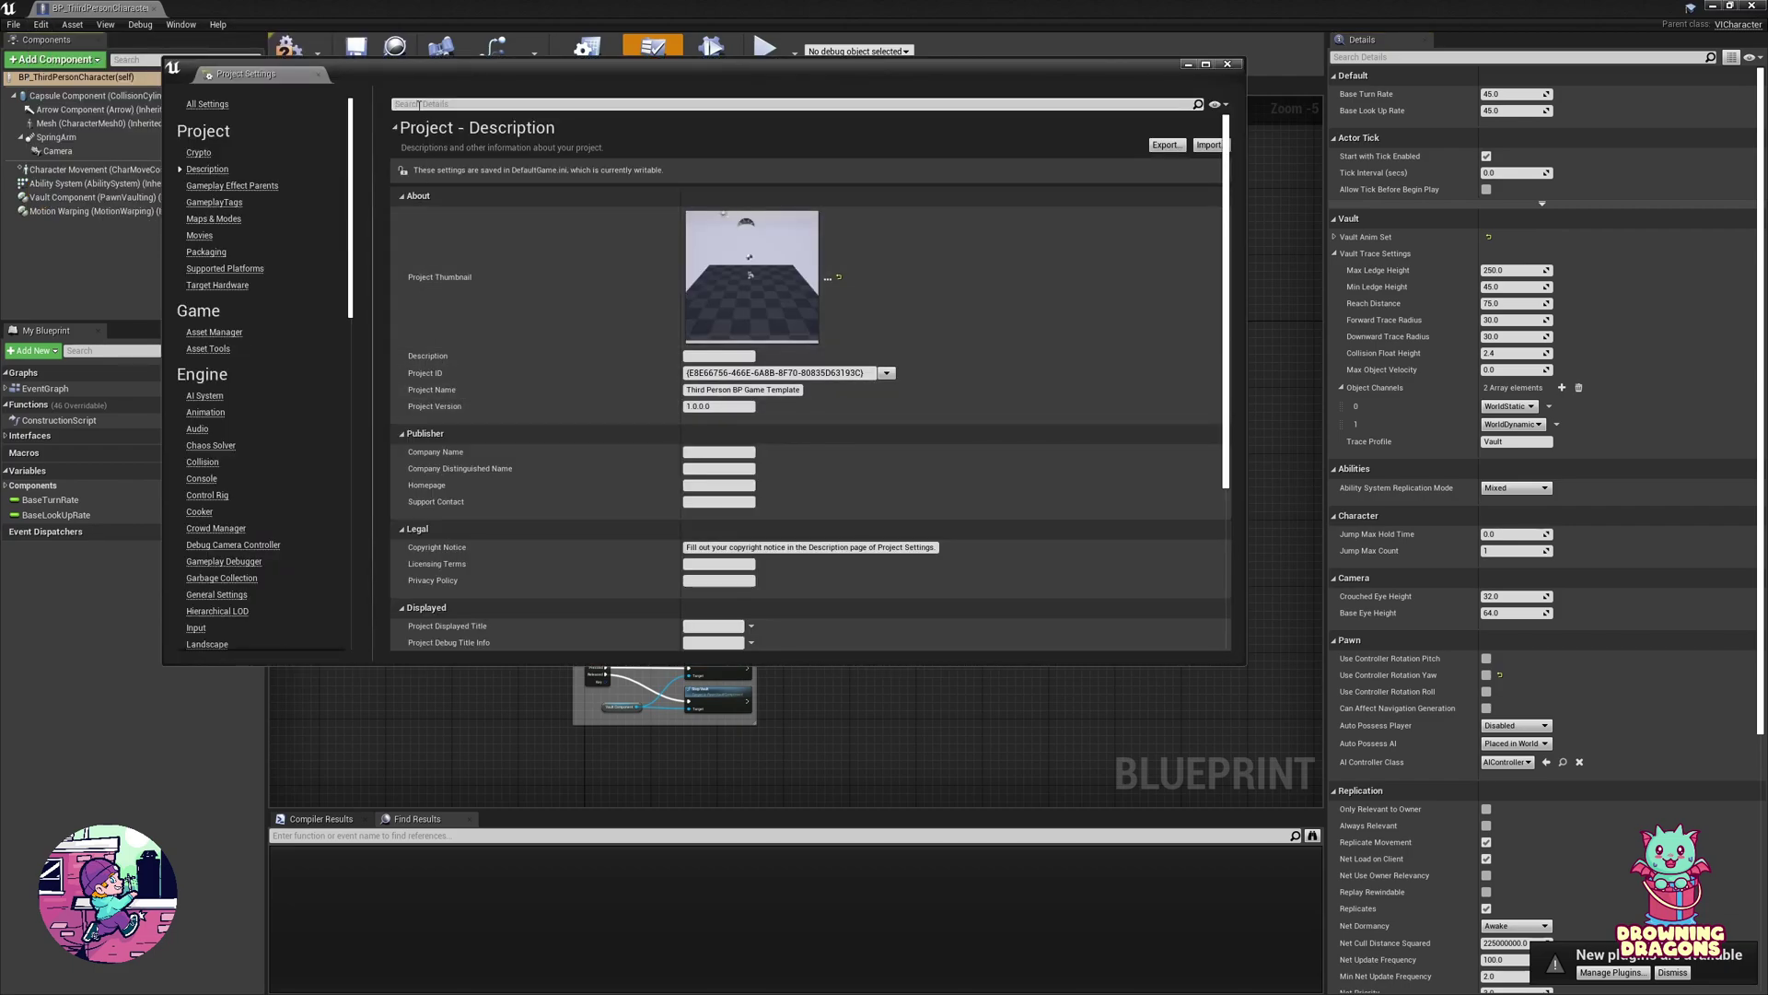
{"action": "type", "text": "assetmanager"}
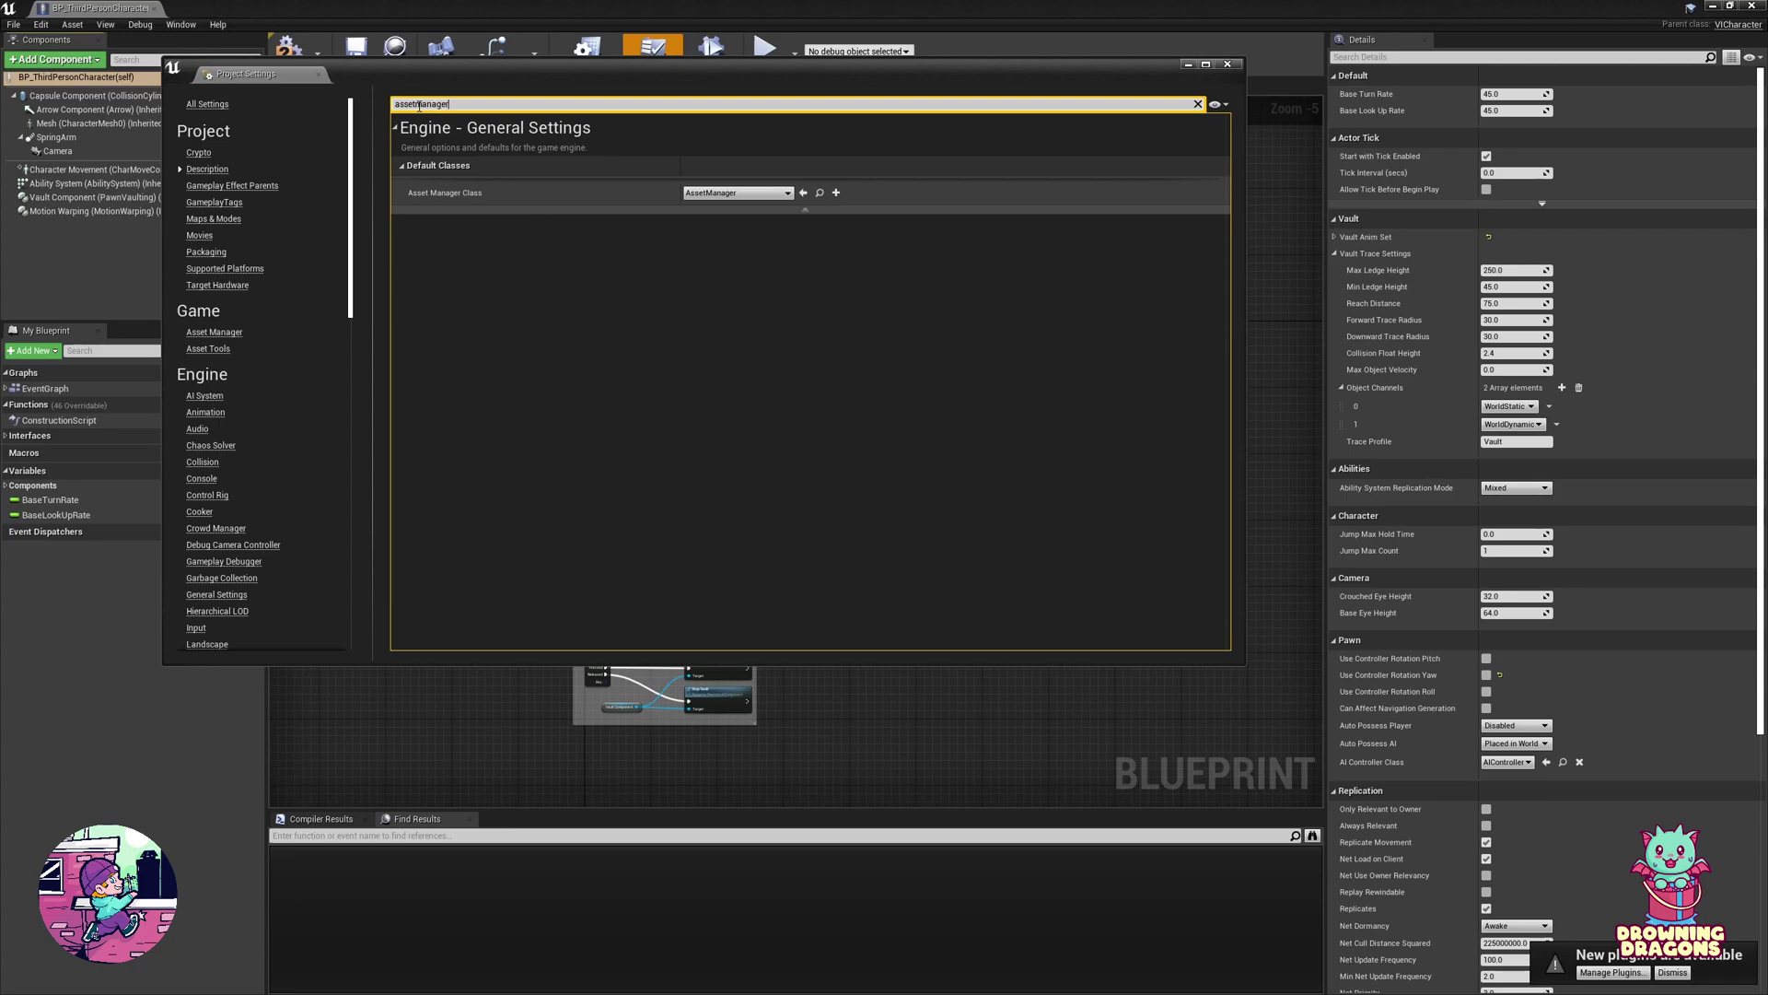
{"action": "left_click", "coordinate": [732, 193]}
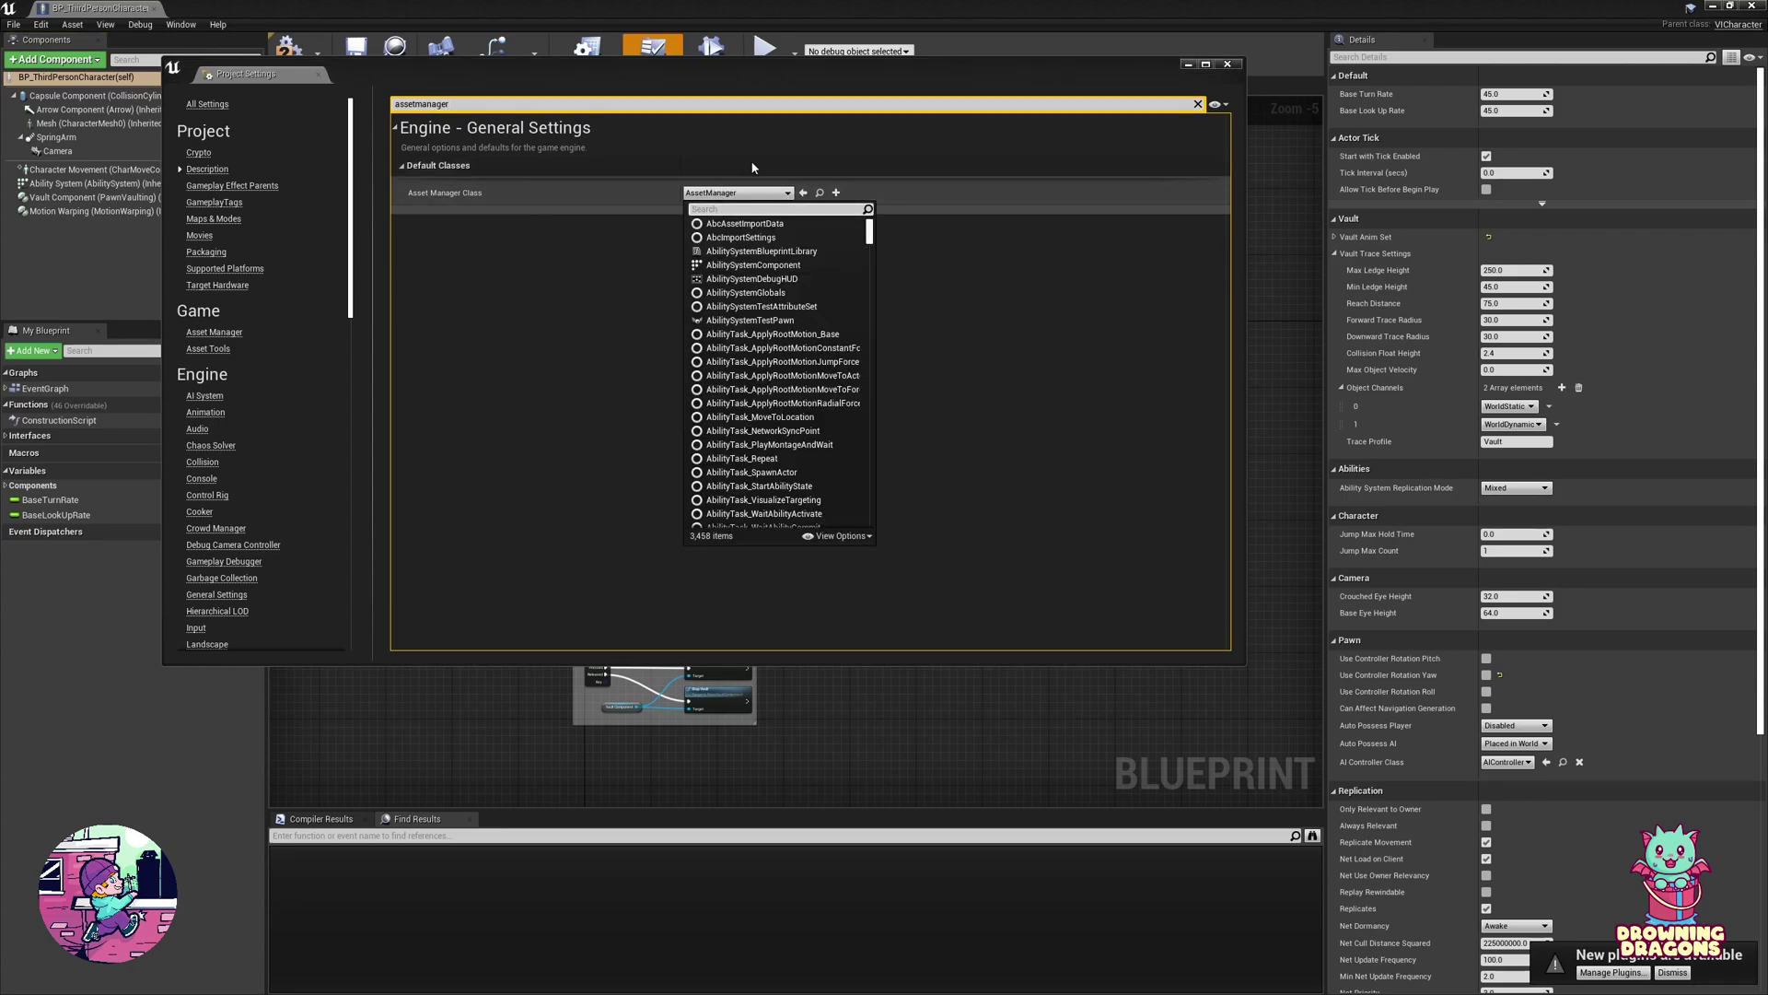
{"action": "type", "text": "viasset"}
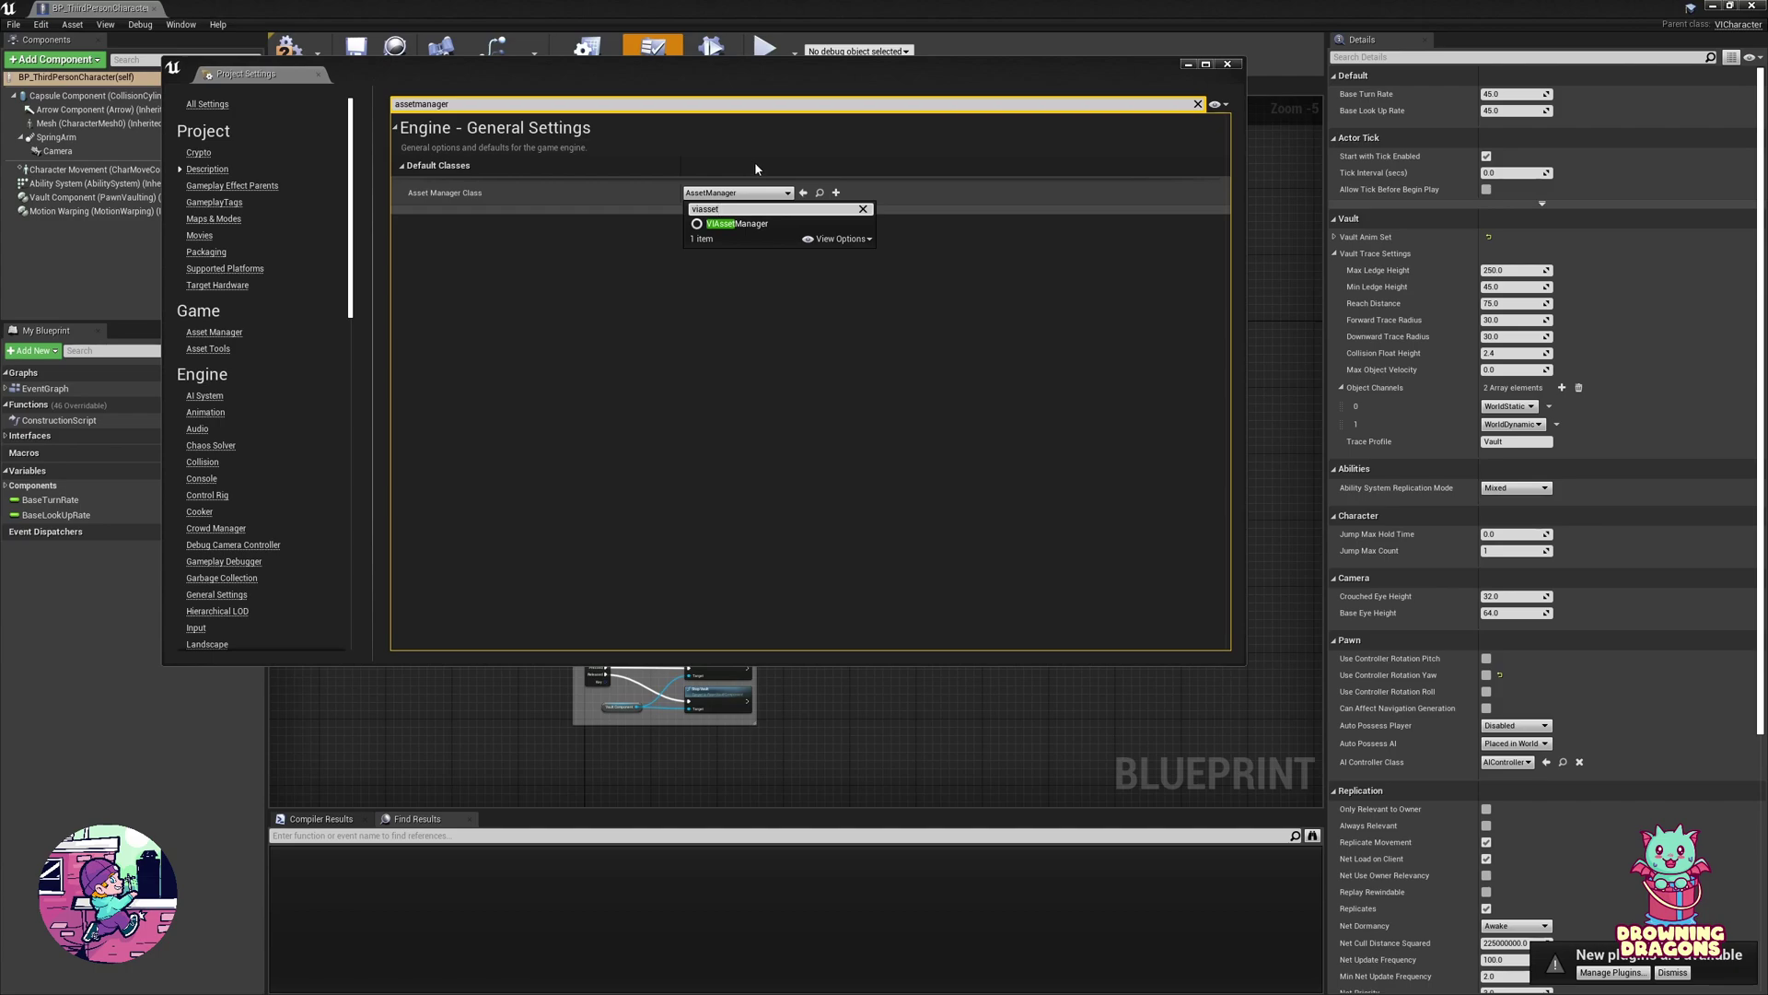
{"action": "left_click", "coordinate": [741, 224]}
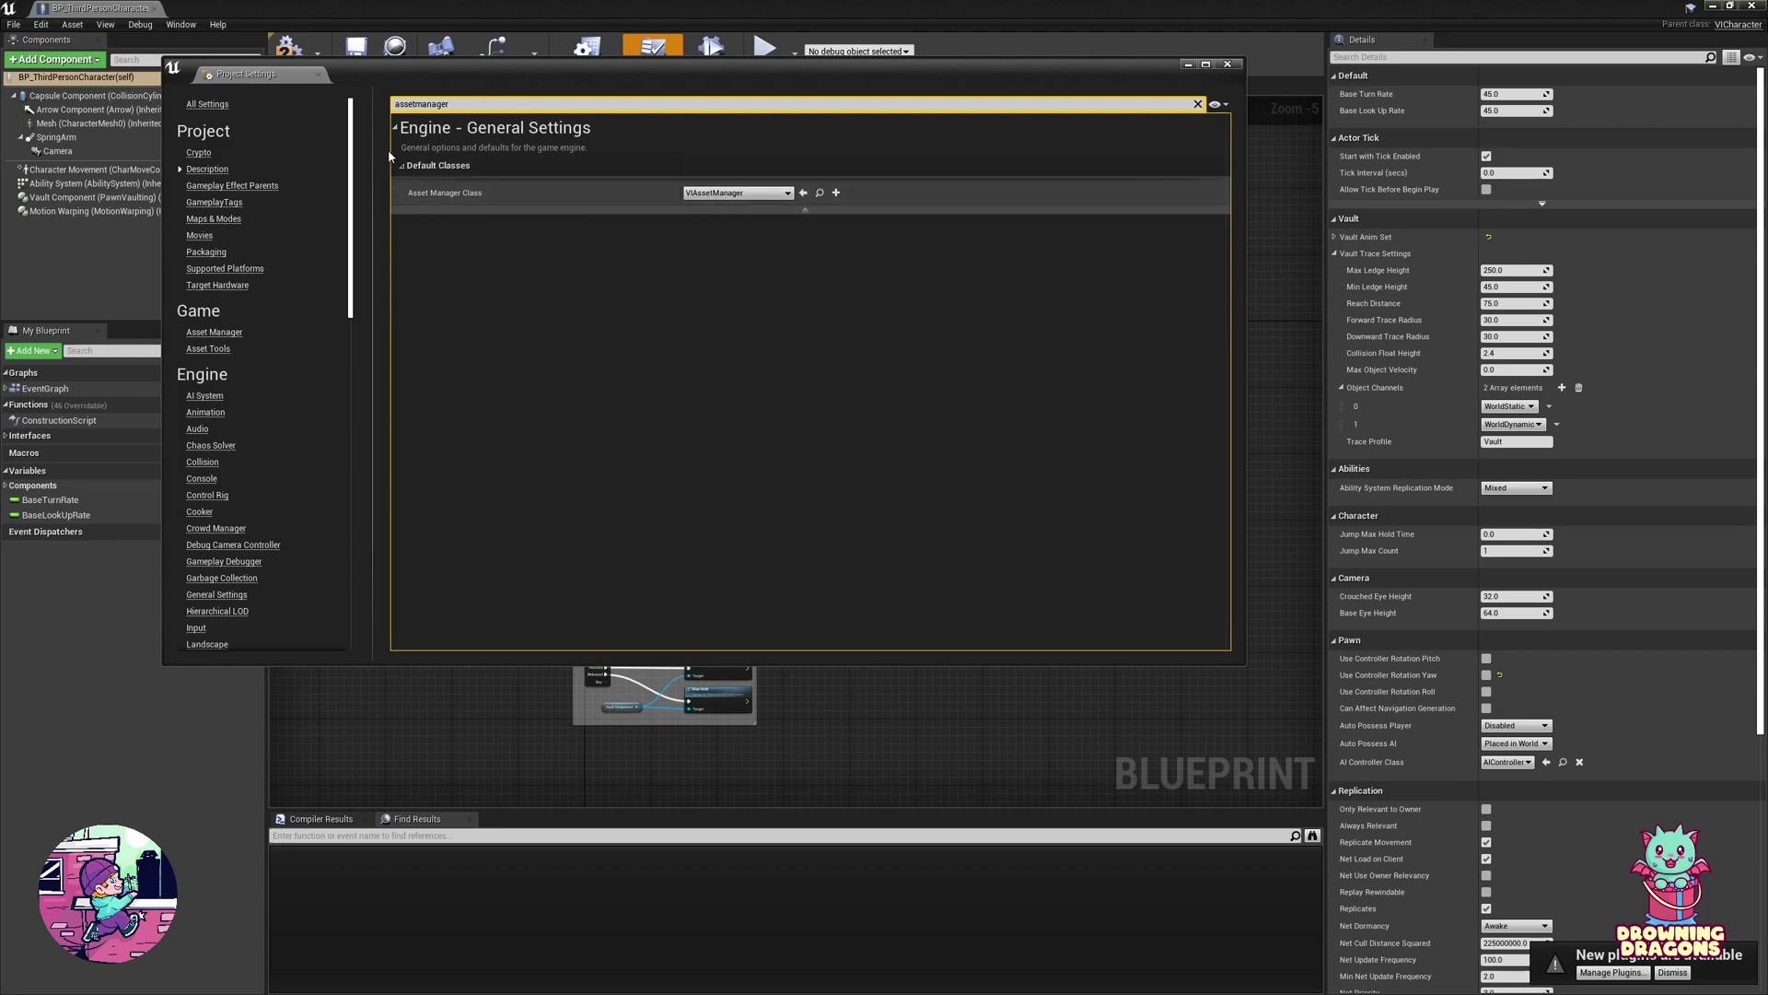
{"action": "left_click", "coordinate": [319, 74]}
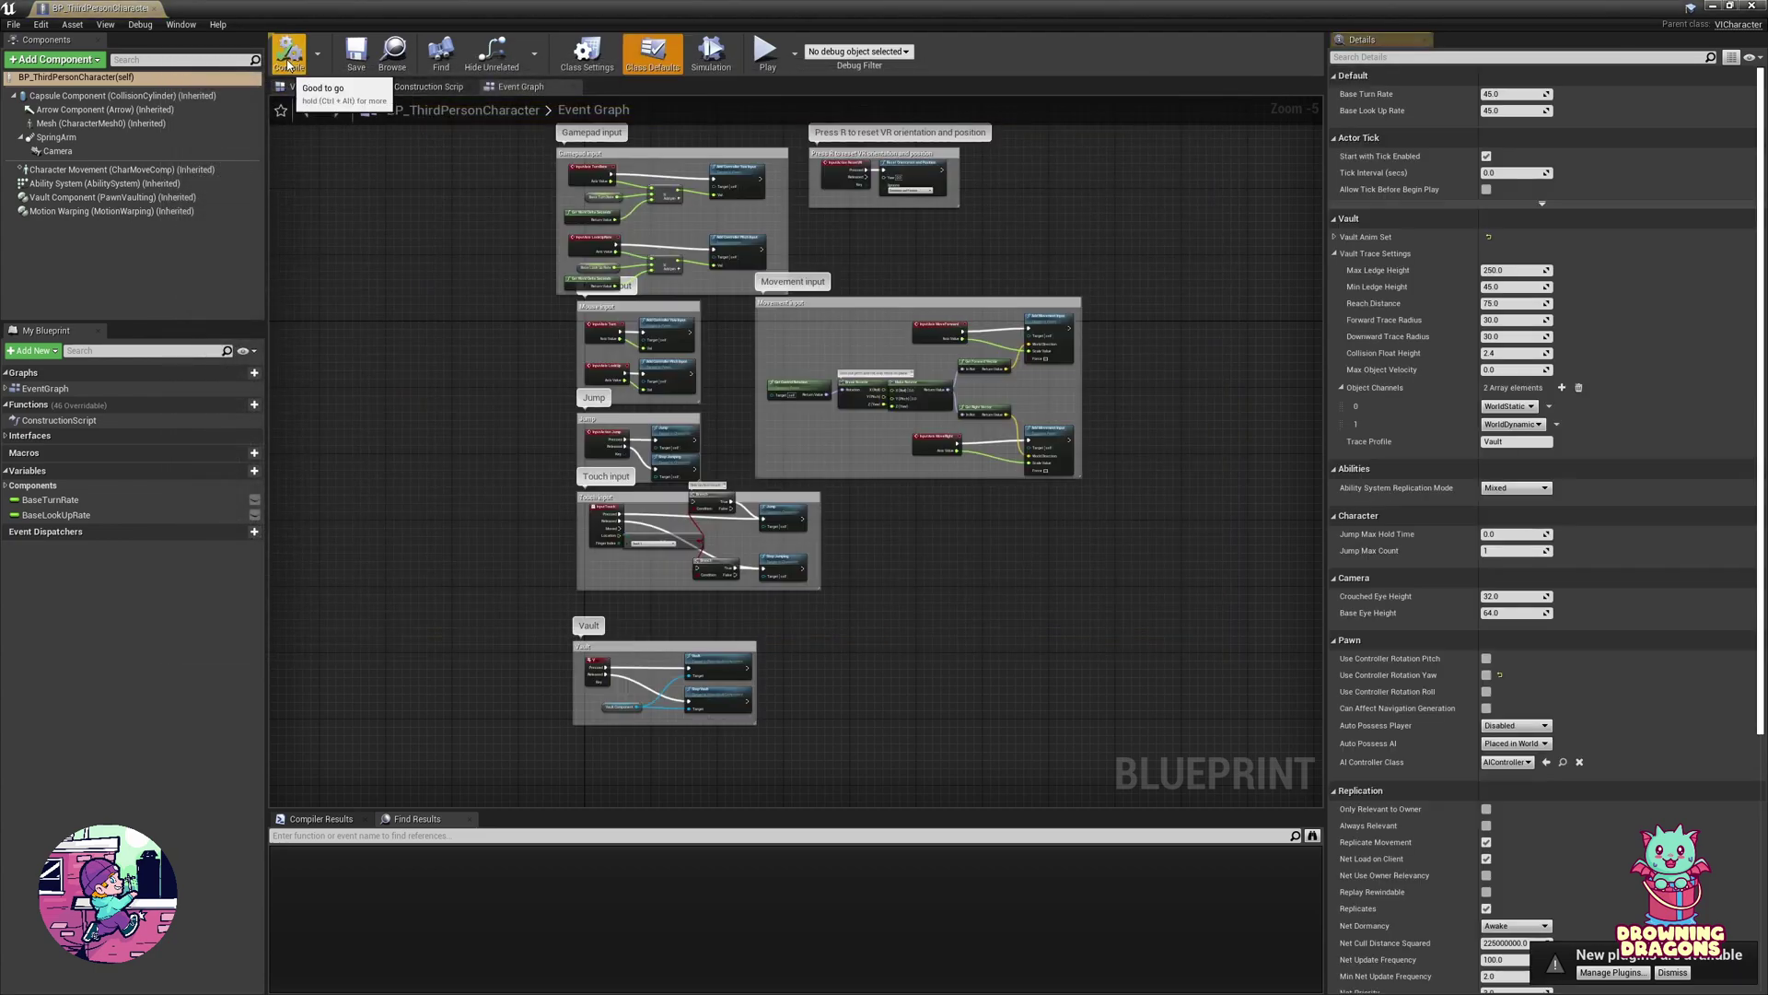
Step: Close the character blueprint and check the level's GameMode Override and its selected game mode classes in World Settings
{"action": "middle_click", "coordinate": [99, 11]}
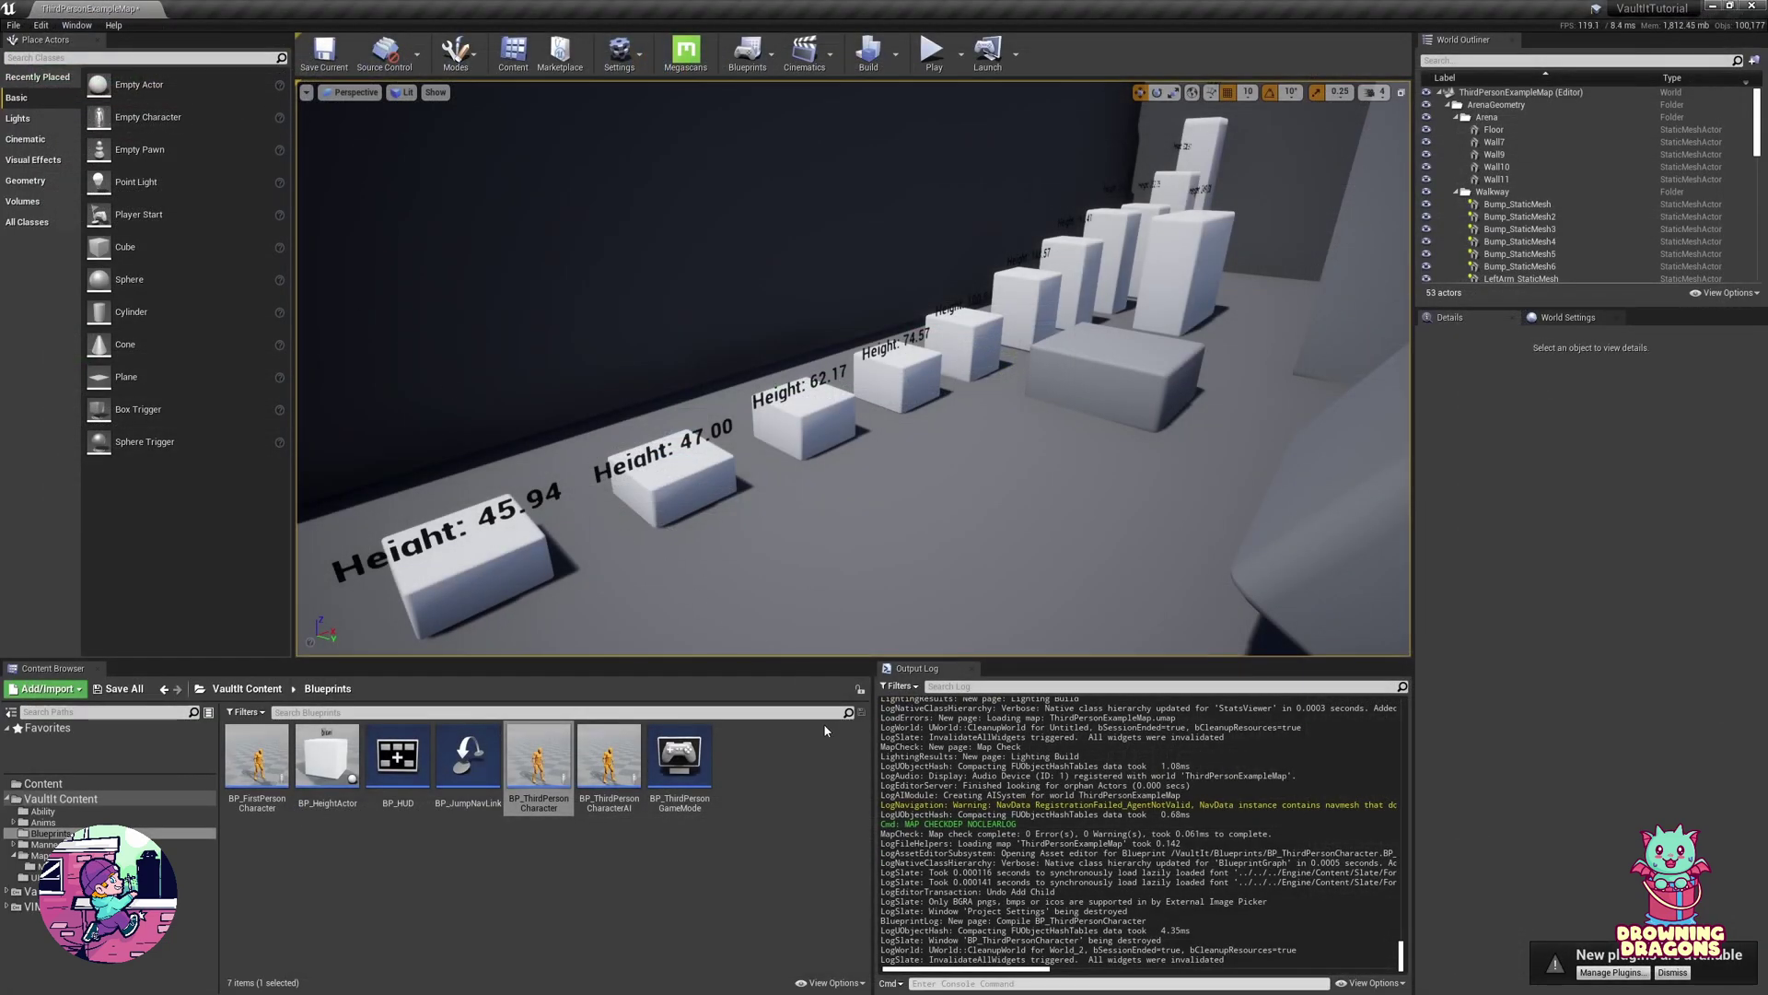
{"action": "left_click", "coordinate": [677, 764]}
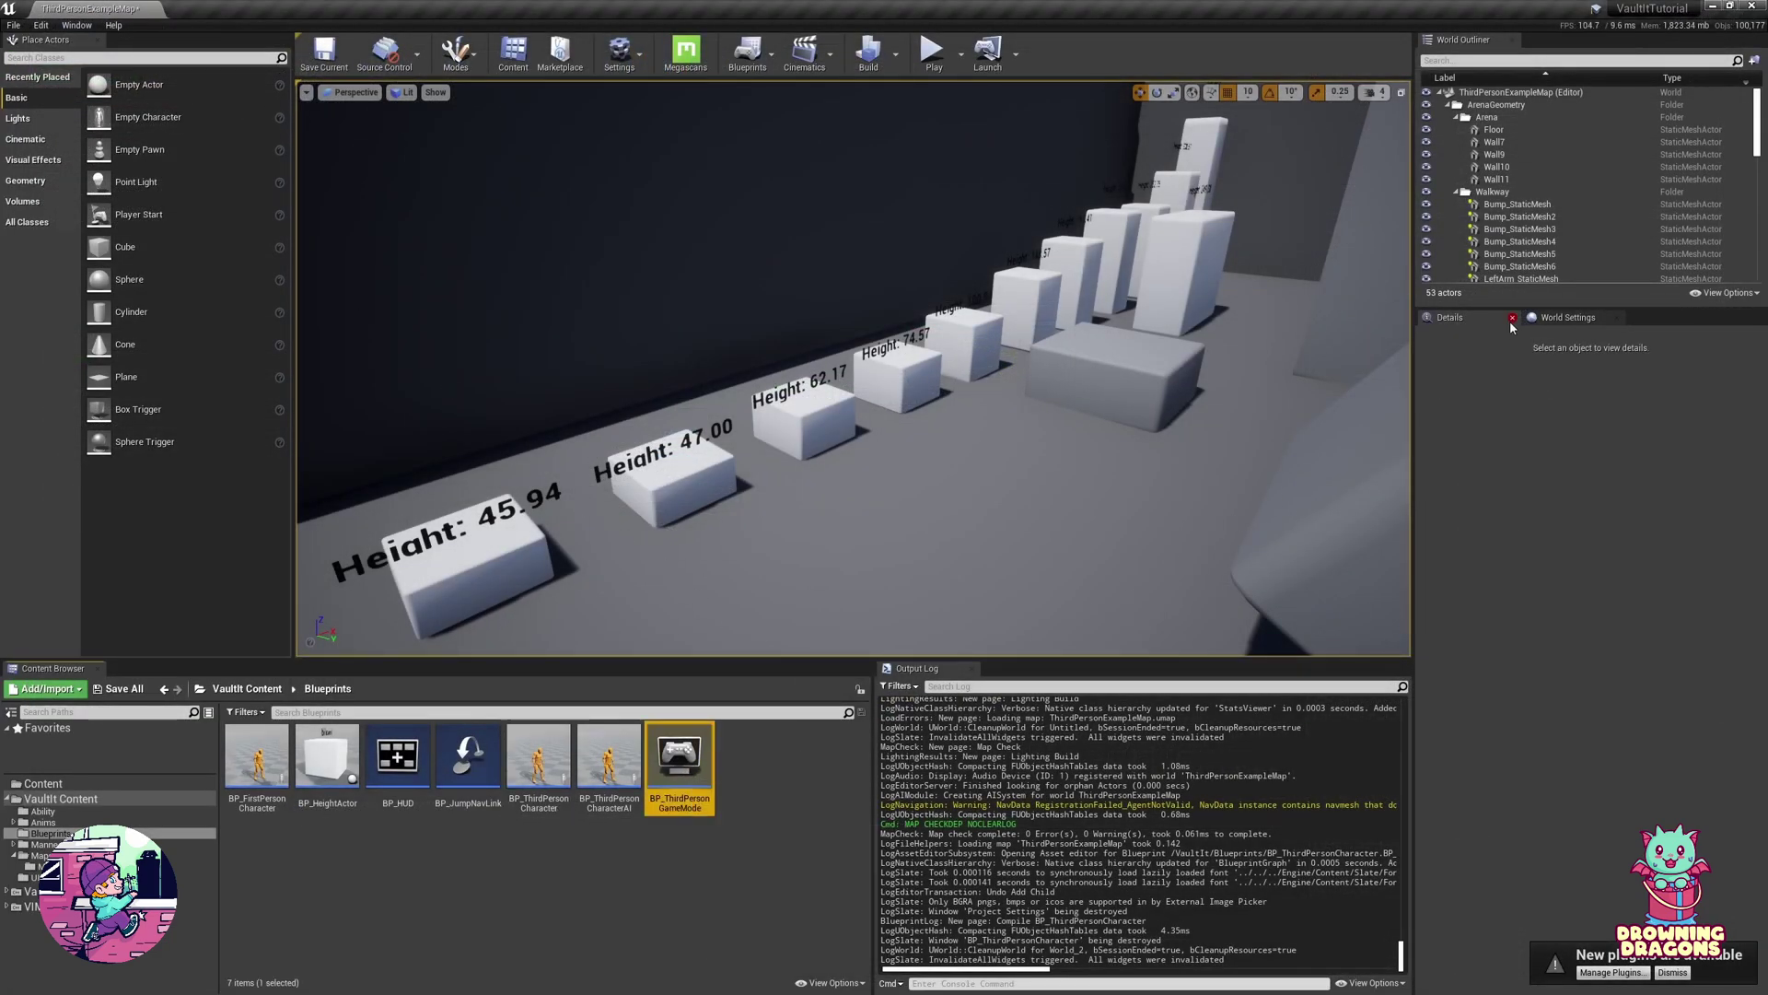
{"action": "left_click", "coordinate": [1541, 319]}
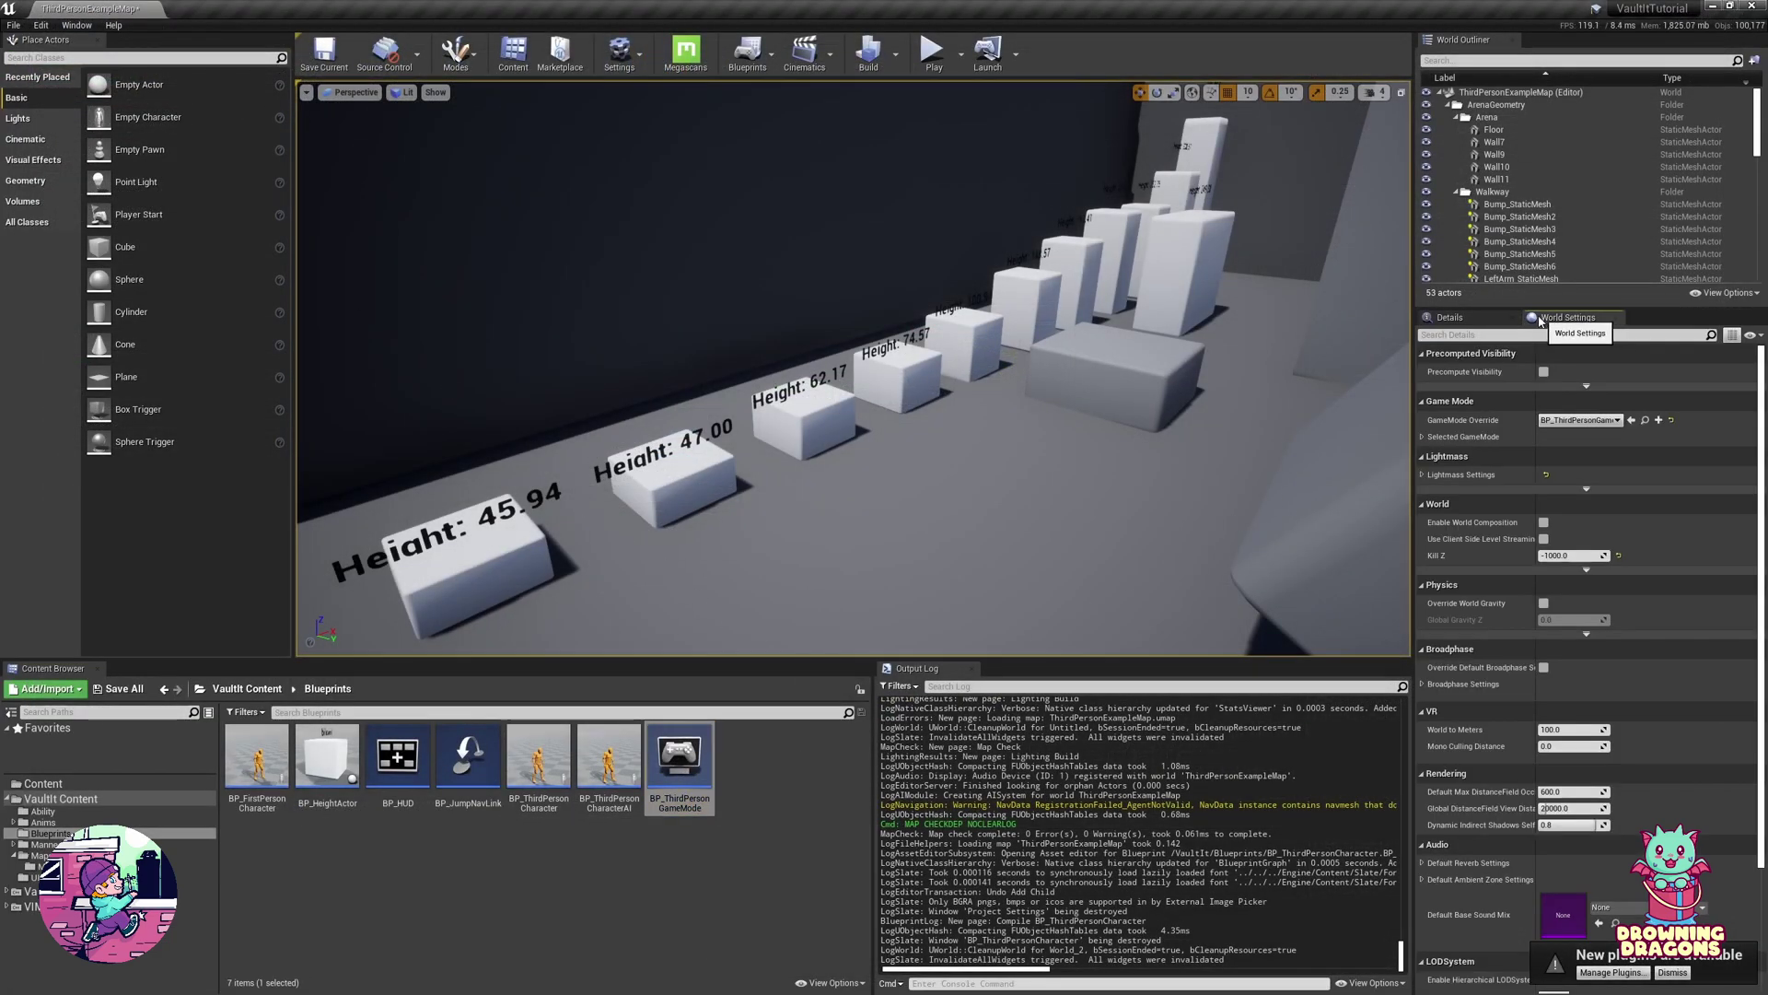
{"action": "left_click", "coordinate": [1446, 438]}
{"action": "left_click", "coordinate": [1447, 438]}
{"action": "left_click", "coordinate": [1447, 438]}
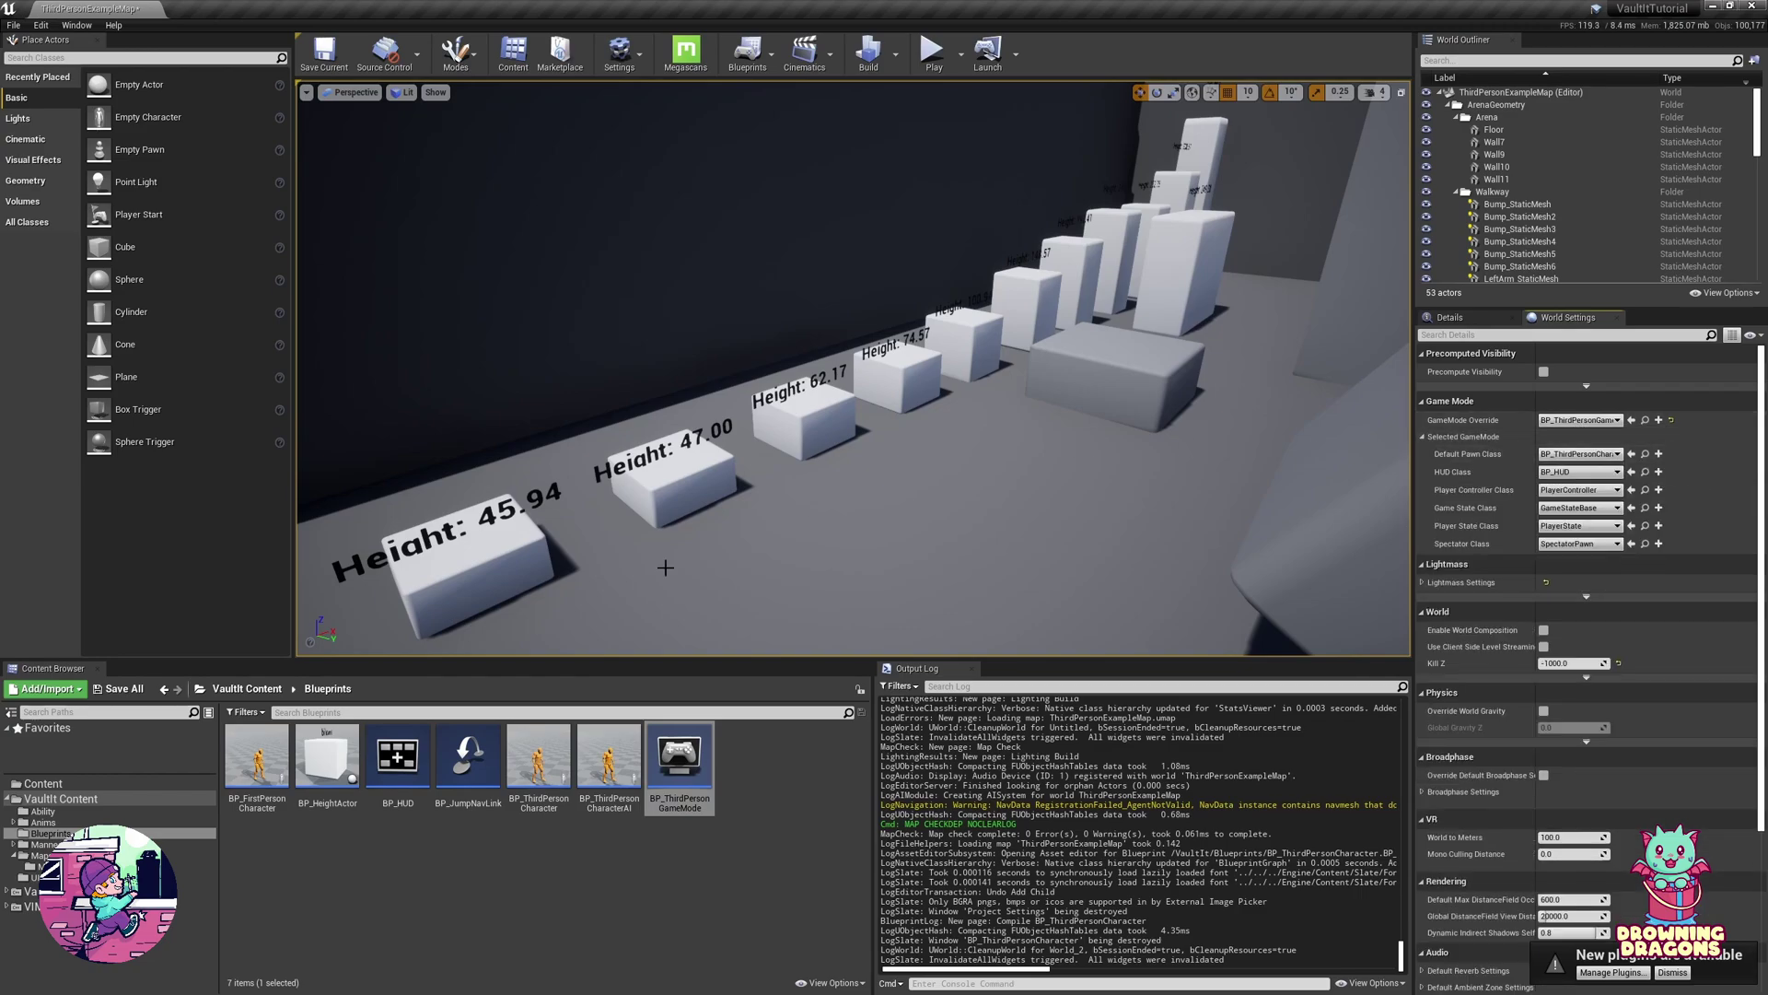
Step: Play ThirdPersonExampleMap in the editor and run the character toward the obstacles to test vaulting
{"action": "left_click", "coordinate": [932, 51]}
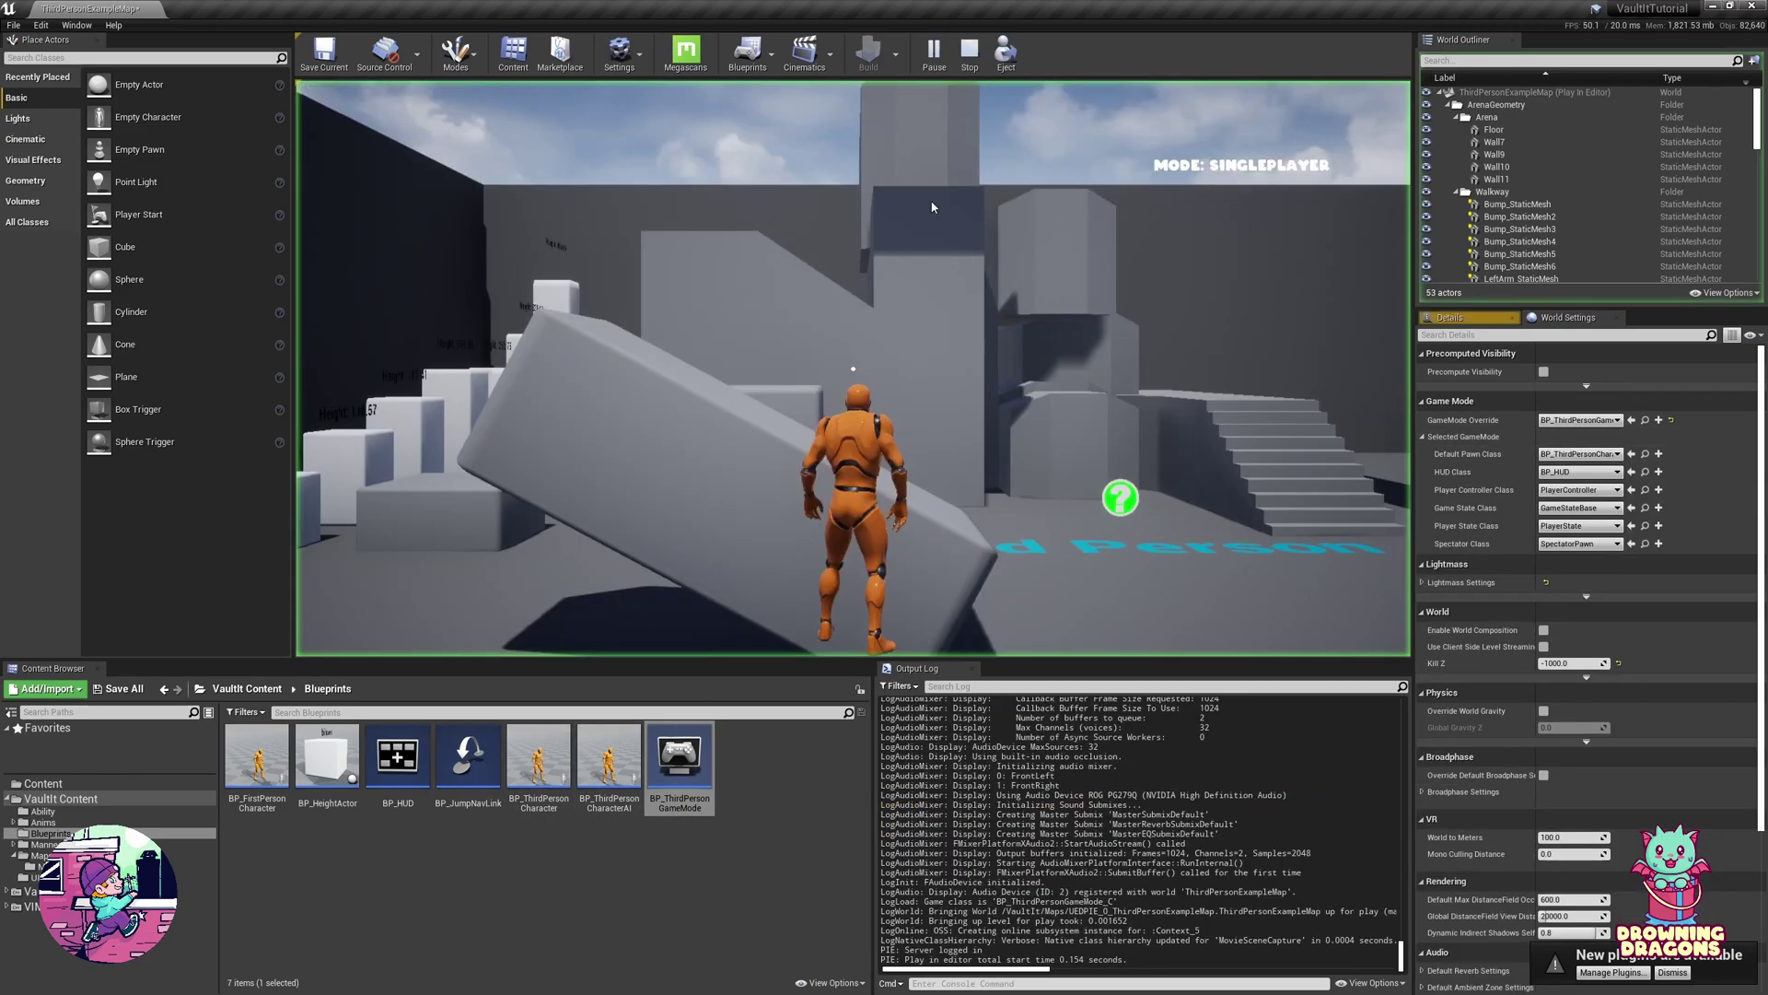
{"action": "left_click", "coordinate": [866, 241]}
{"action": "key", "text": "w"}
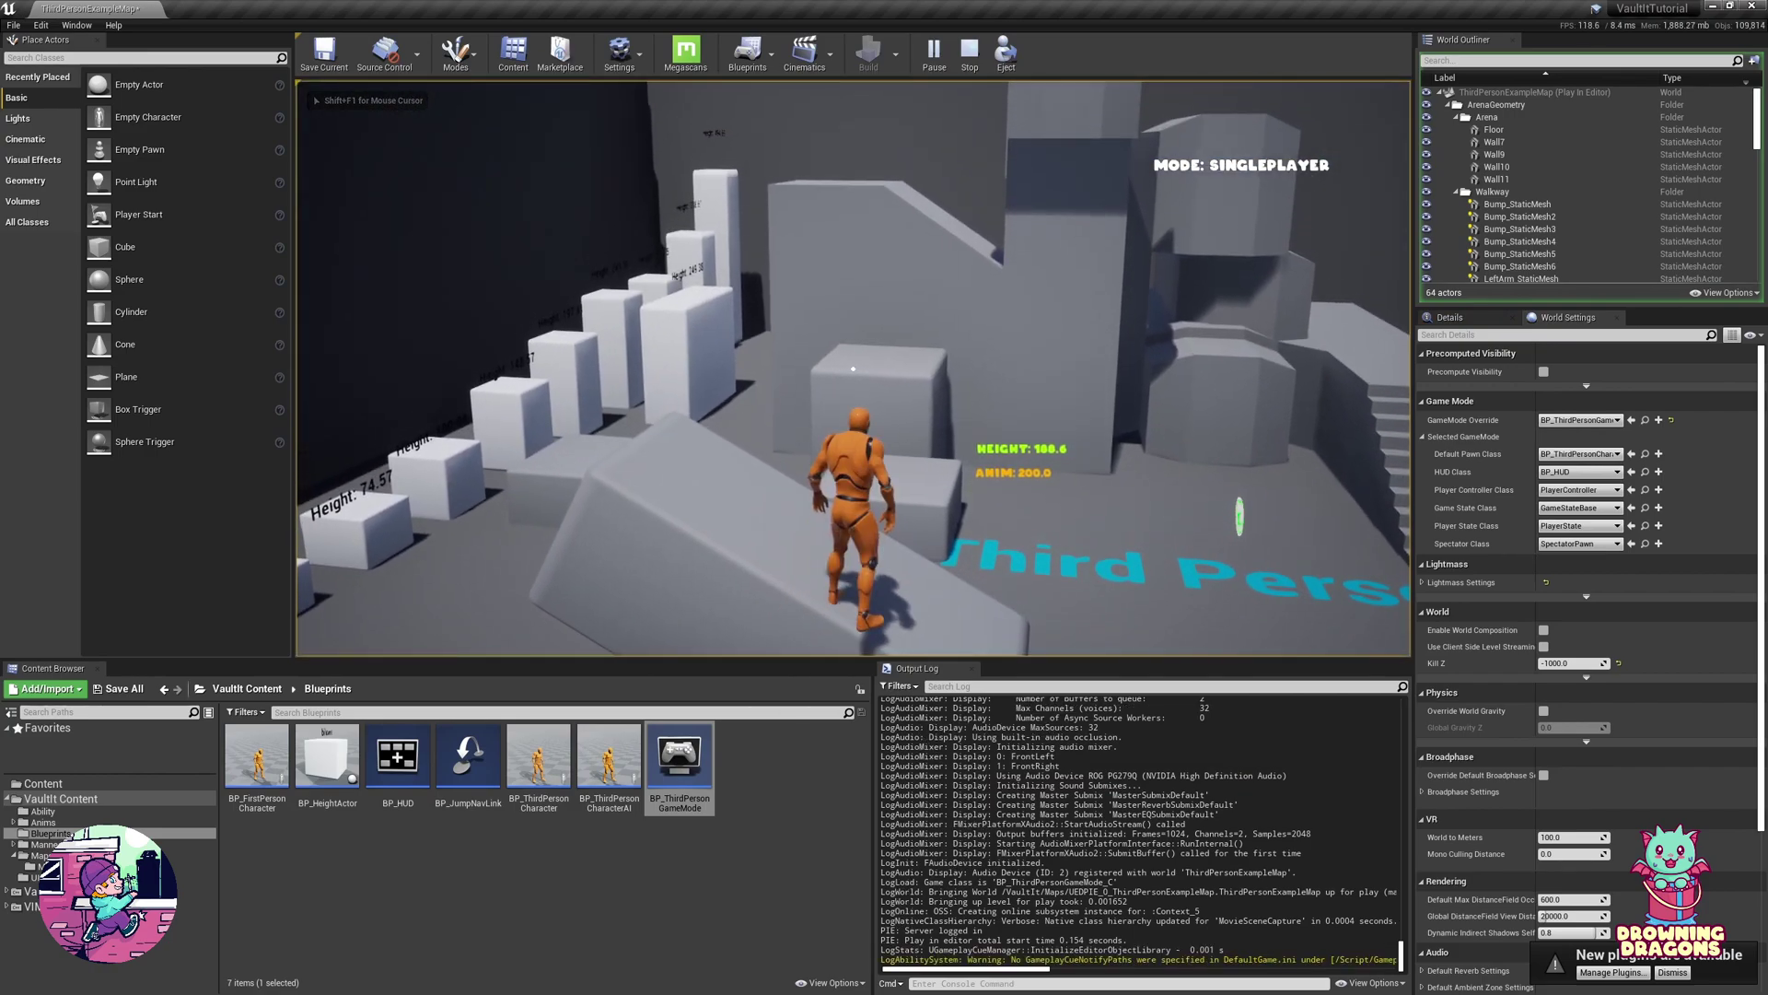
{"action": "key", "text": "w"}
{"action": "key", "text": "w"}
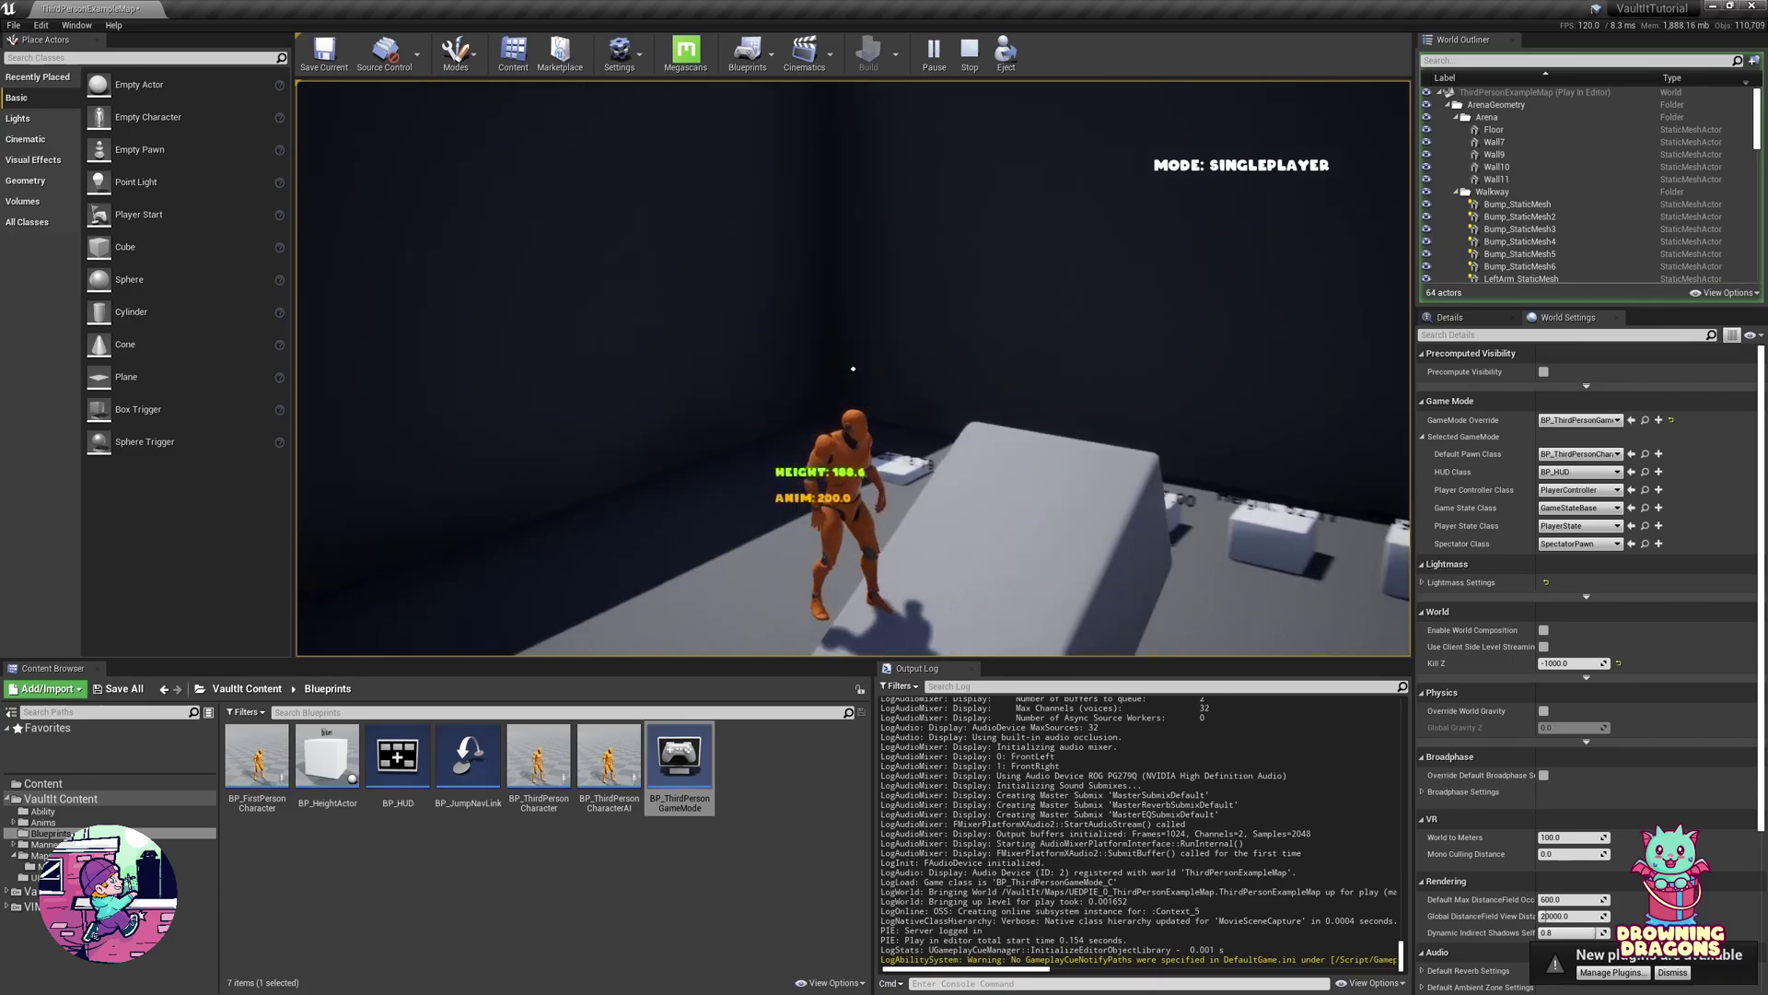